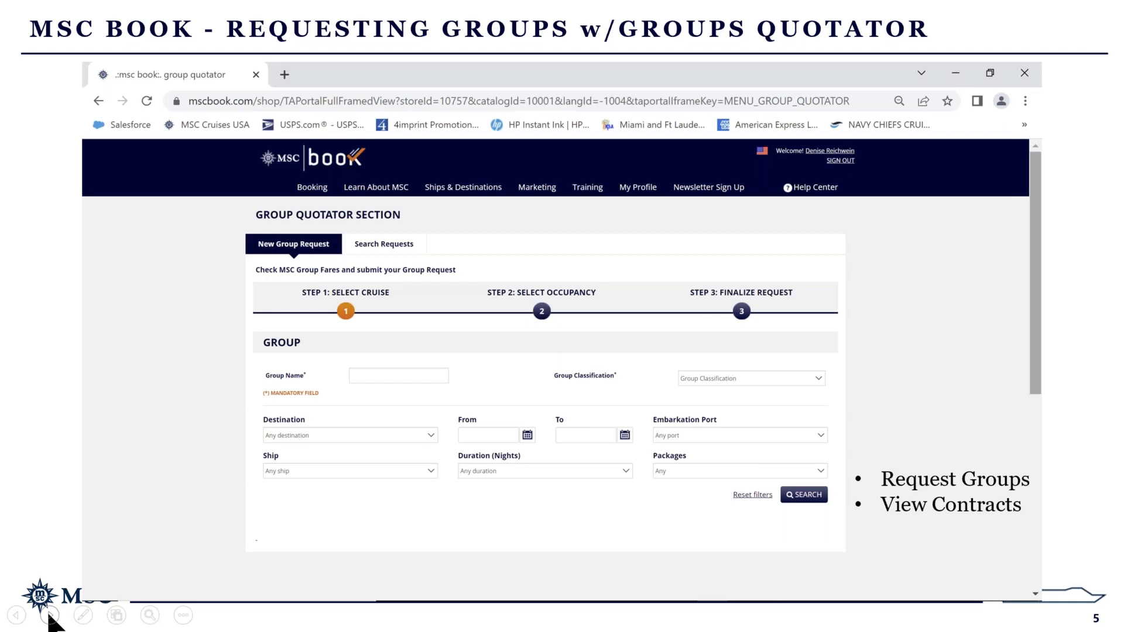
# Leave the slideshow and sign in to MSC Book with the agent's username and password.
pyautogui.hotkey('alt', 'Tab')
pyautogui.write('denise')
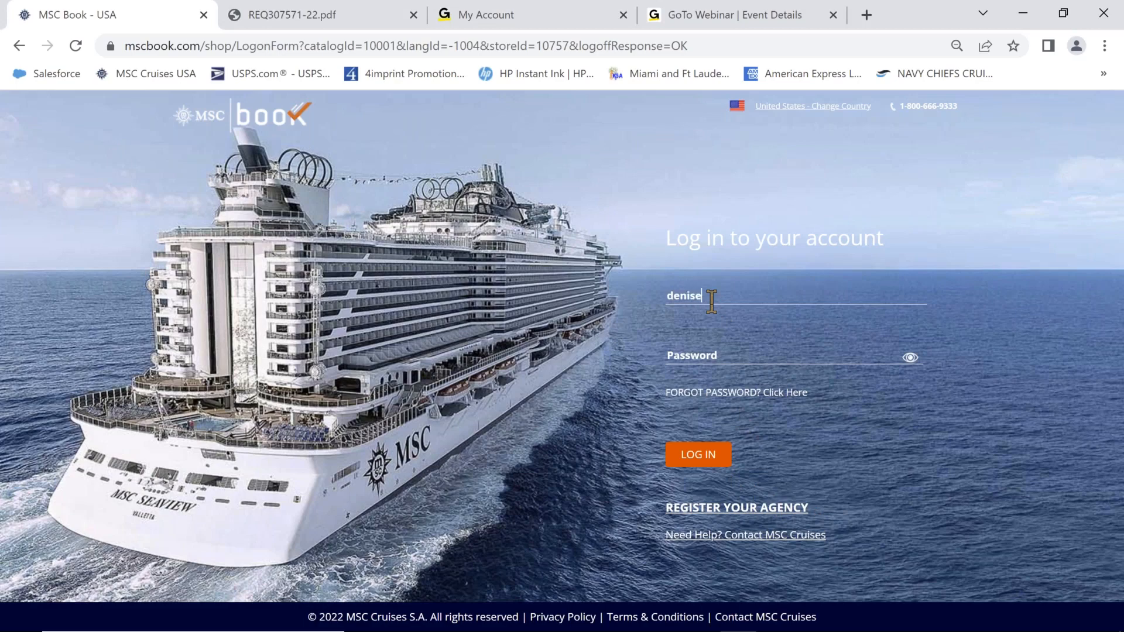
pyautogui.write('r')
pyautogui.press('Tab')
pyautogui.write('••••••••••')
pyautogui.click(706, 462)
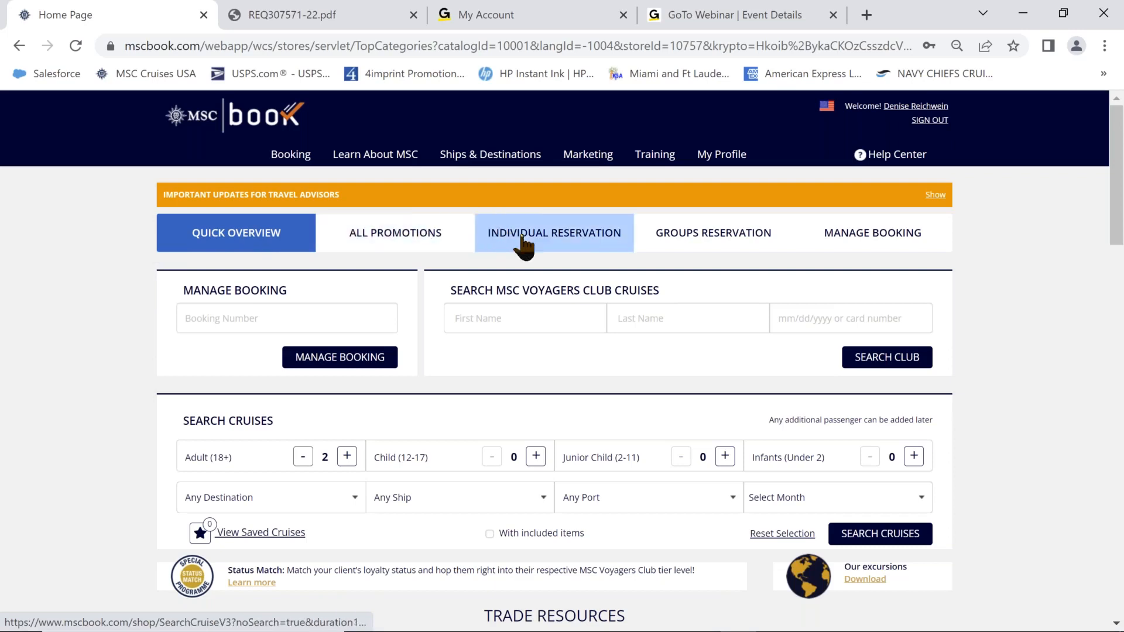
pyautogui.click(681, 237)
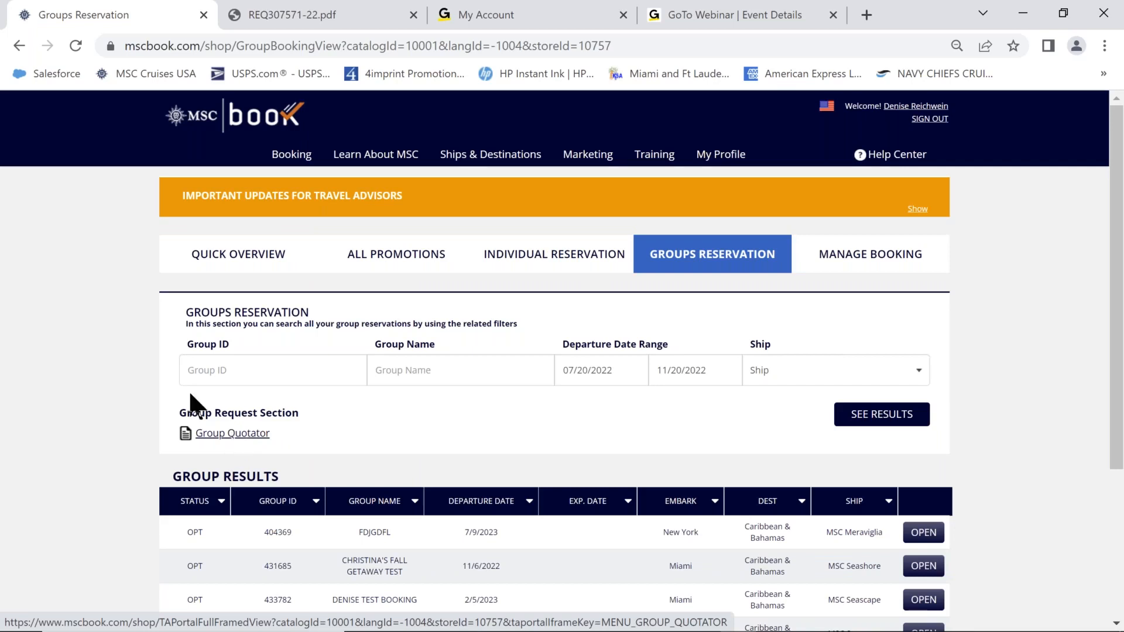
pyautogui.click(220, 438)
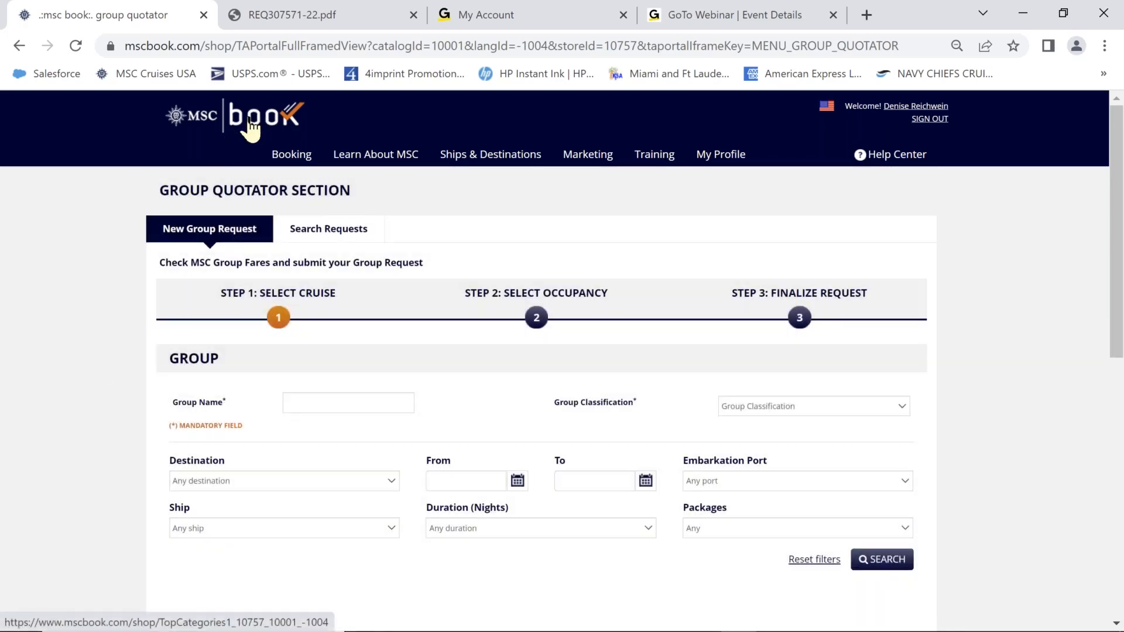
pyautogui.click(251, 125)
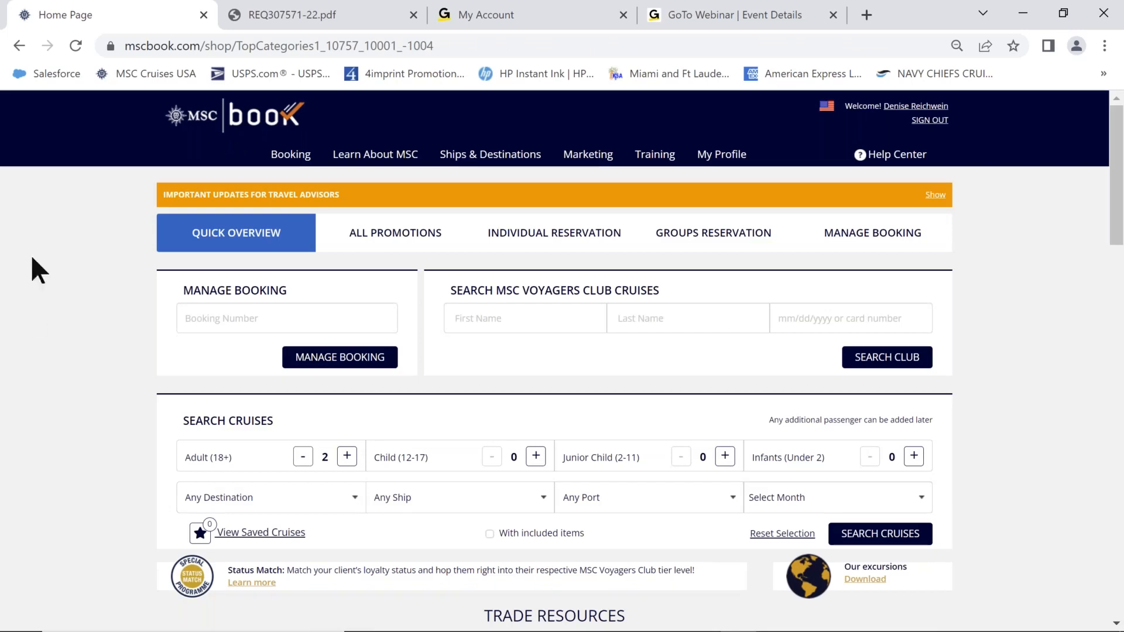
# Open the Group Quotator from the Booking menu and put the cursor in the Group Name field.
pyautogui.moveTo(293, 159)
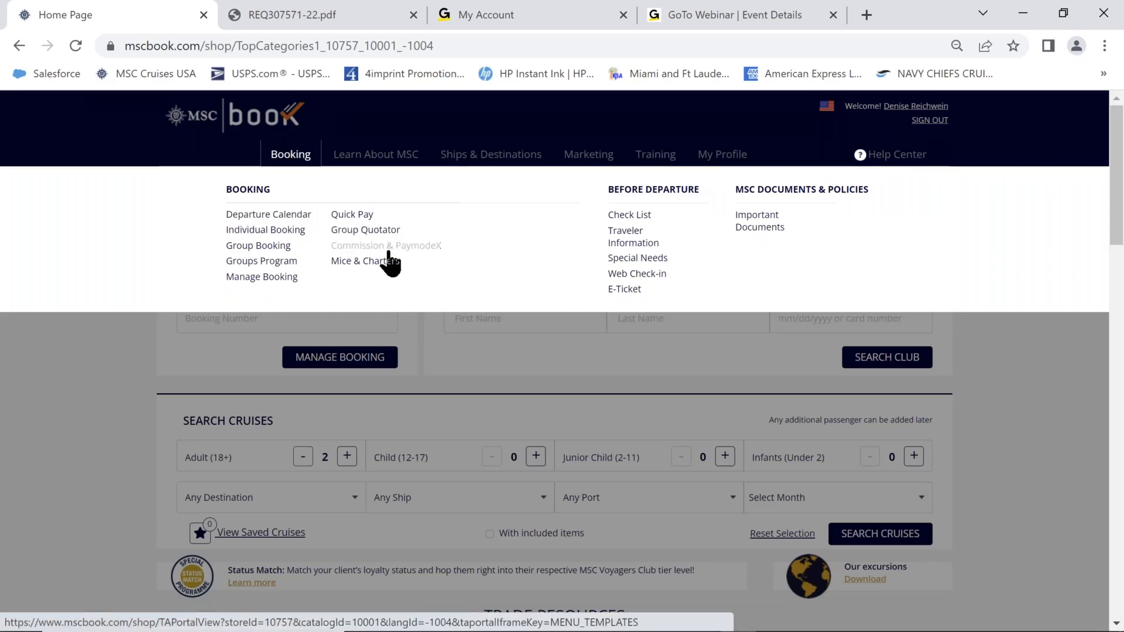
pyautogui.click(384, 231)
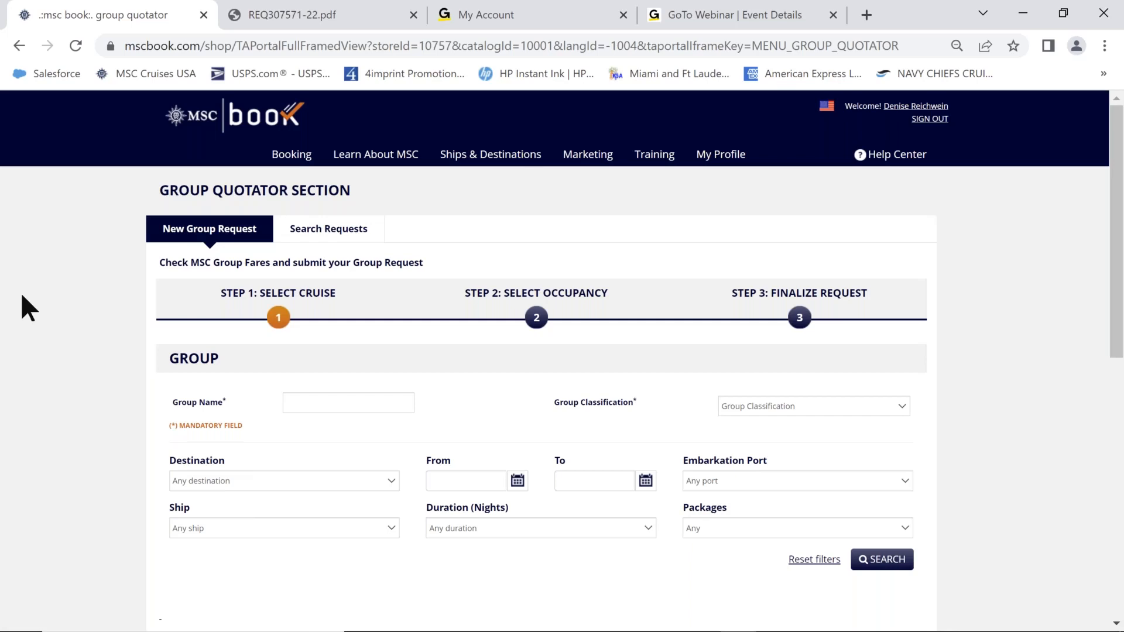
pyautogui.click(309, 404)
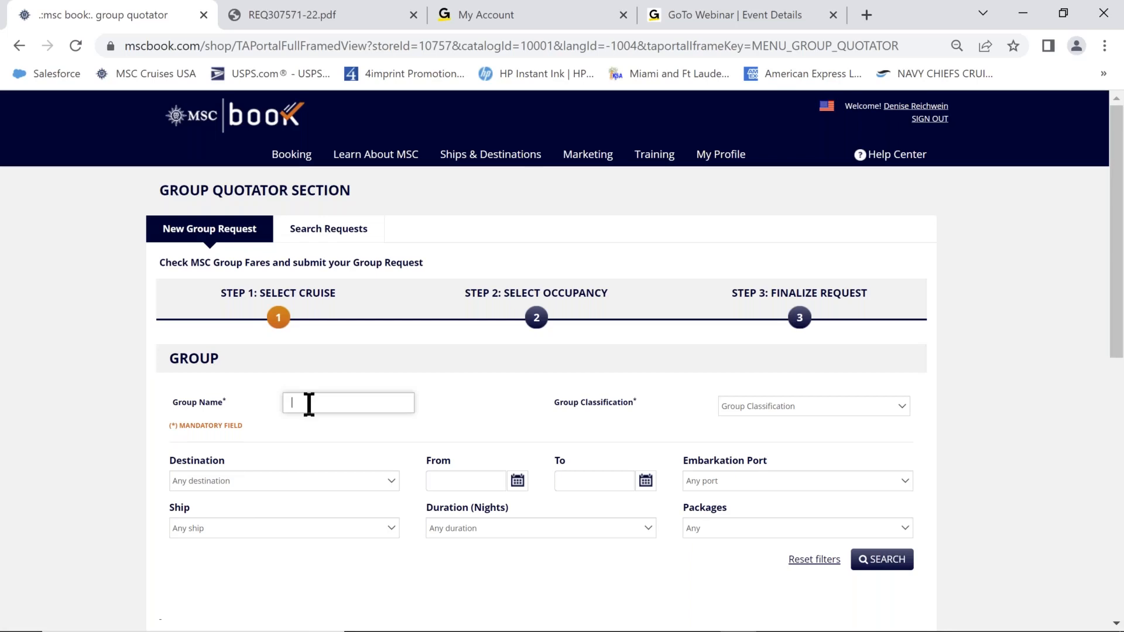
# Enter the test group name and pick Promotional as the group classification.
pyautogui.write('Denise Test 2')
pyautogui.click(904, 404)
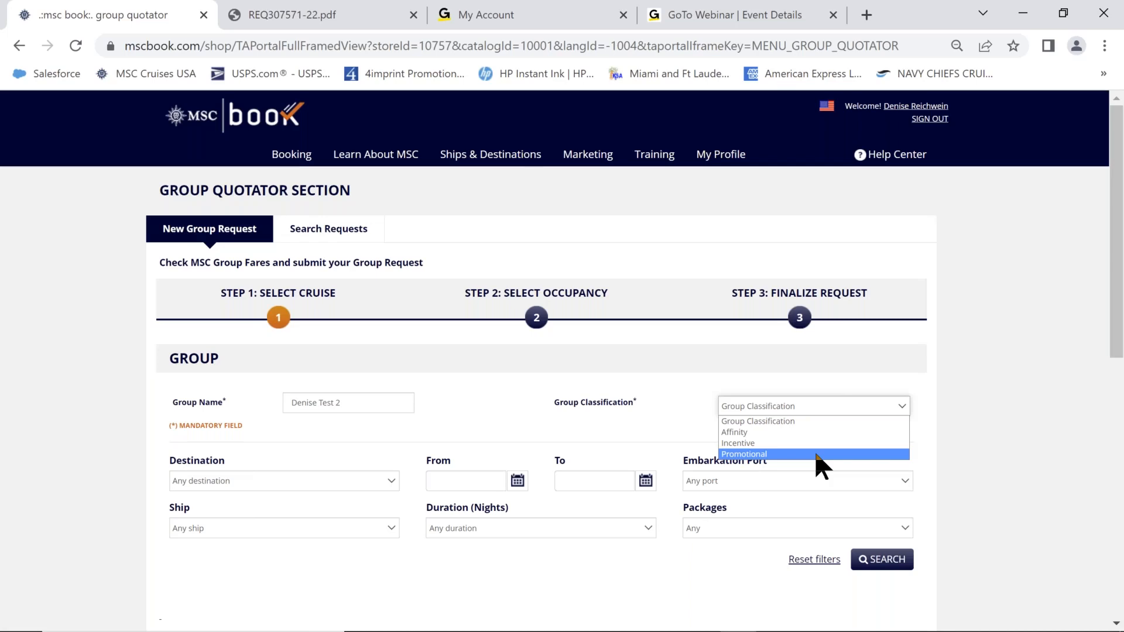
pyautogui.click(815, 454)
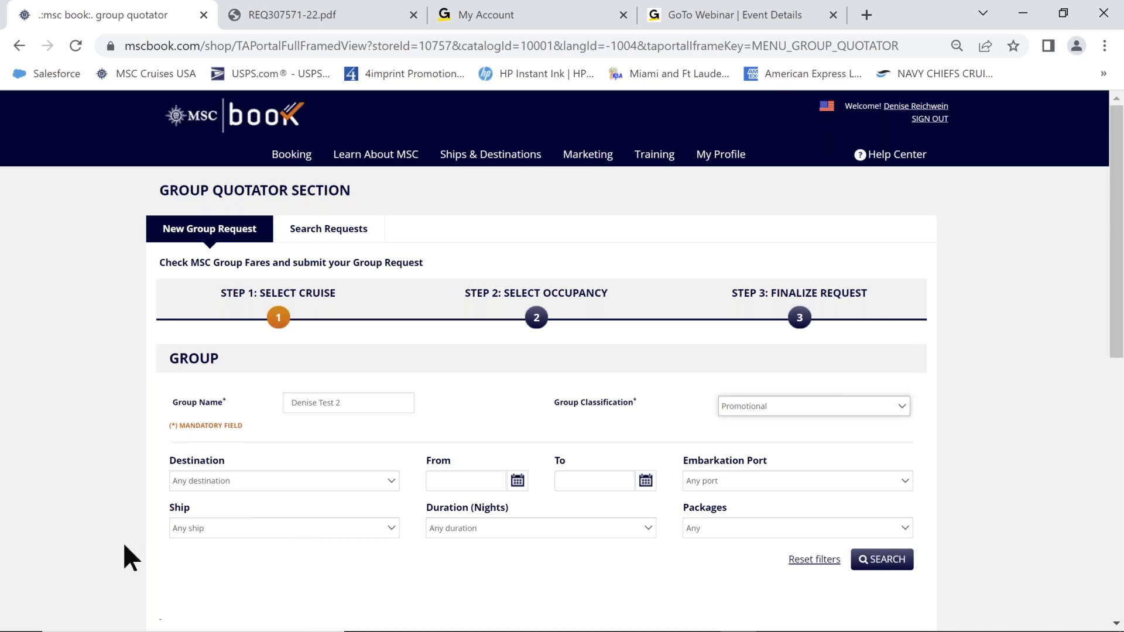
pyautogui.click(391, 483)
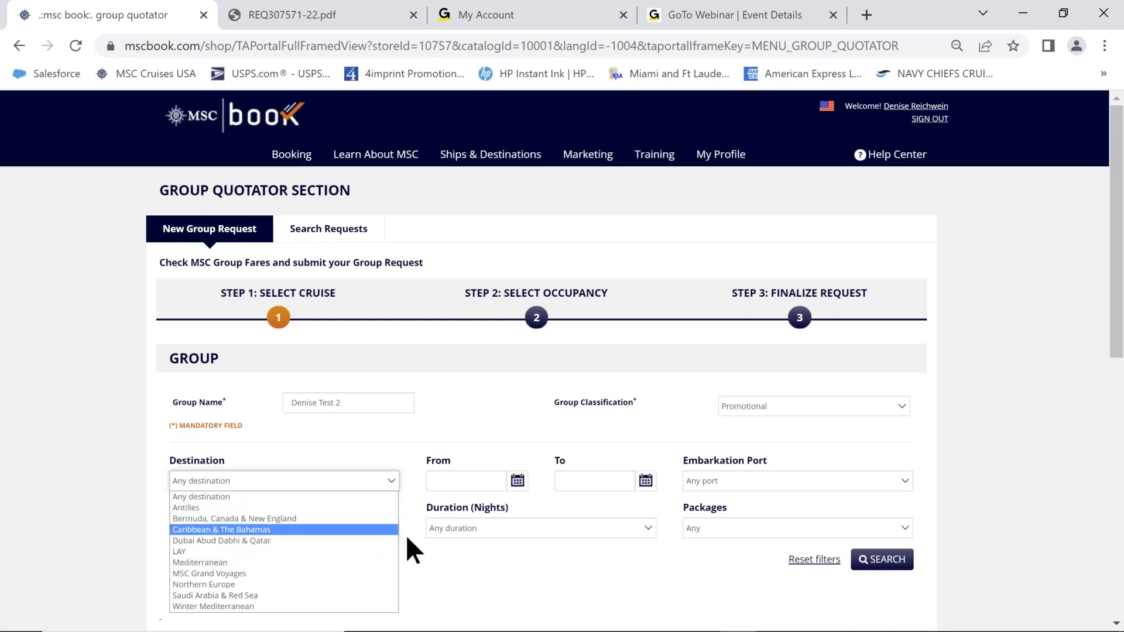
pyautogui.click(407, 487)
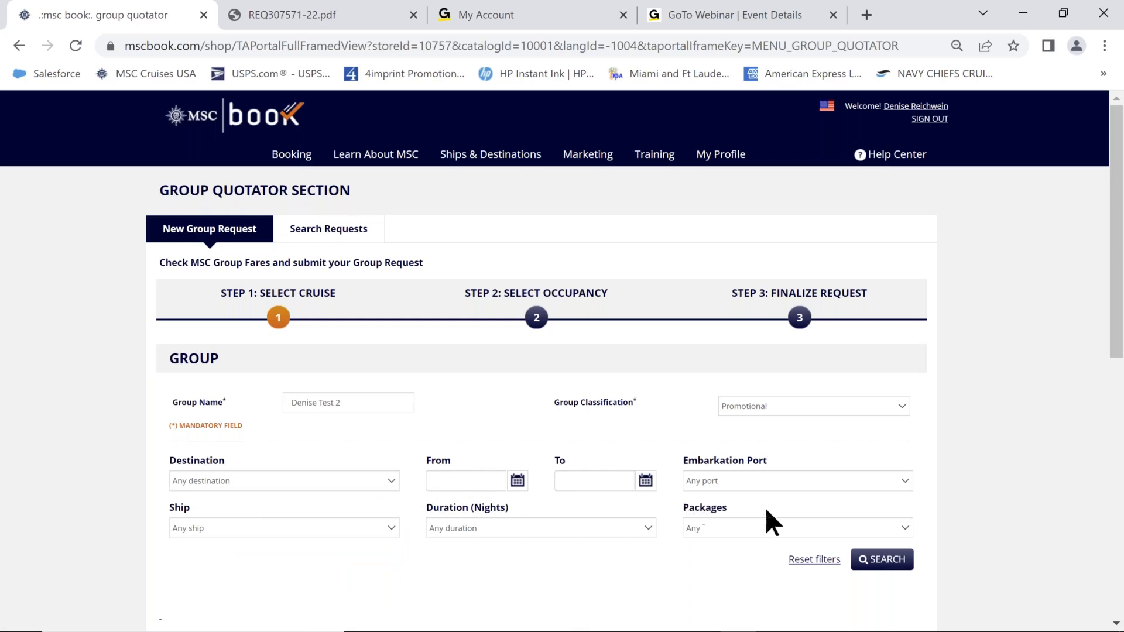
pyautogui.click(908, 479)
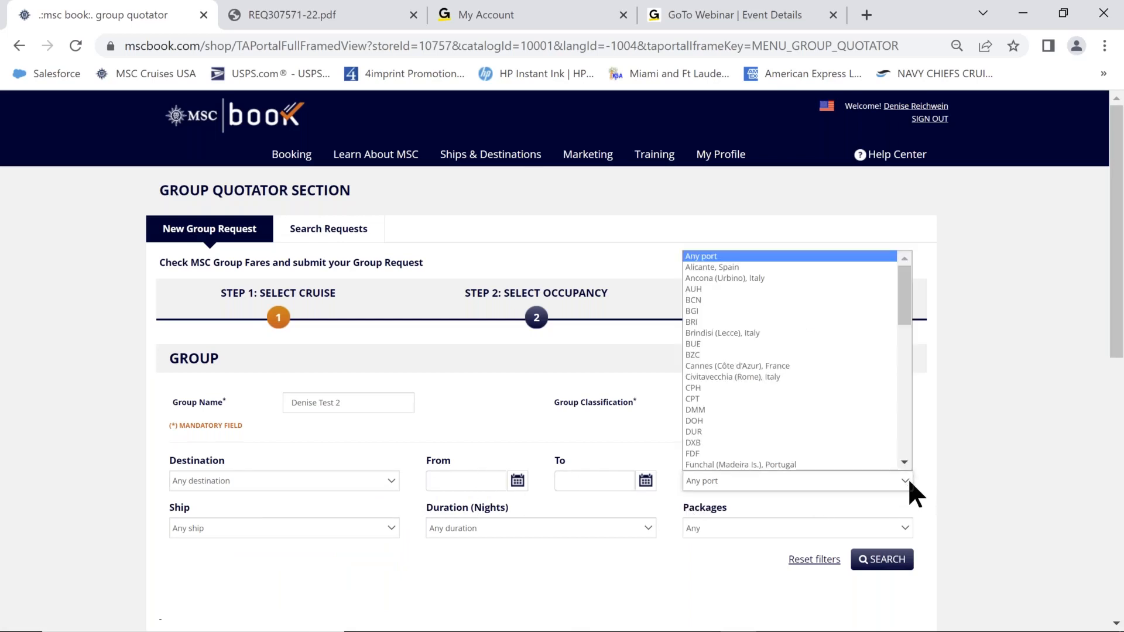
pyautogui.click(906, 482)
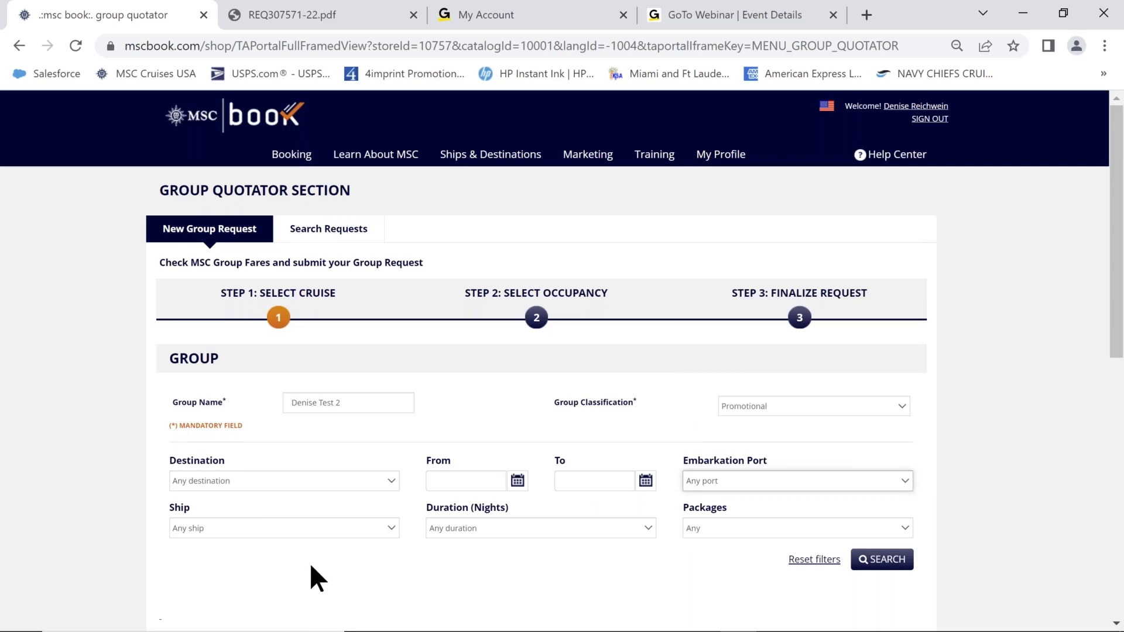
pyautogui.click(391, 528)
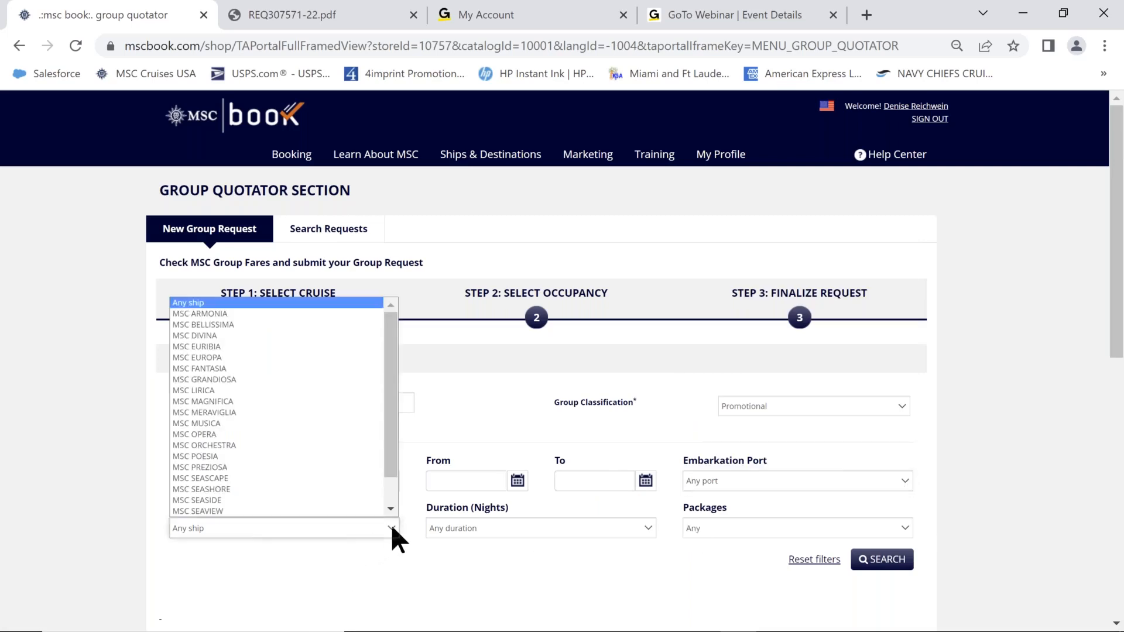
pyautogui.click(390, 526)
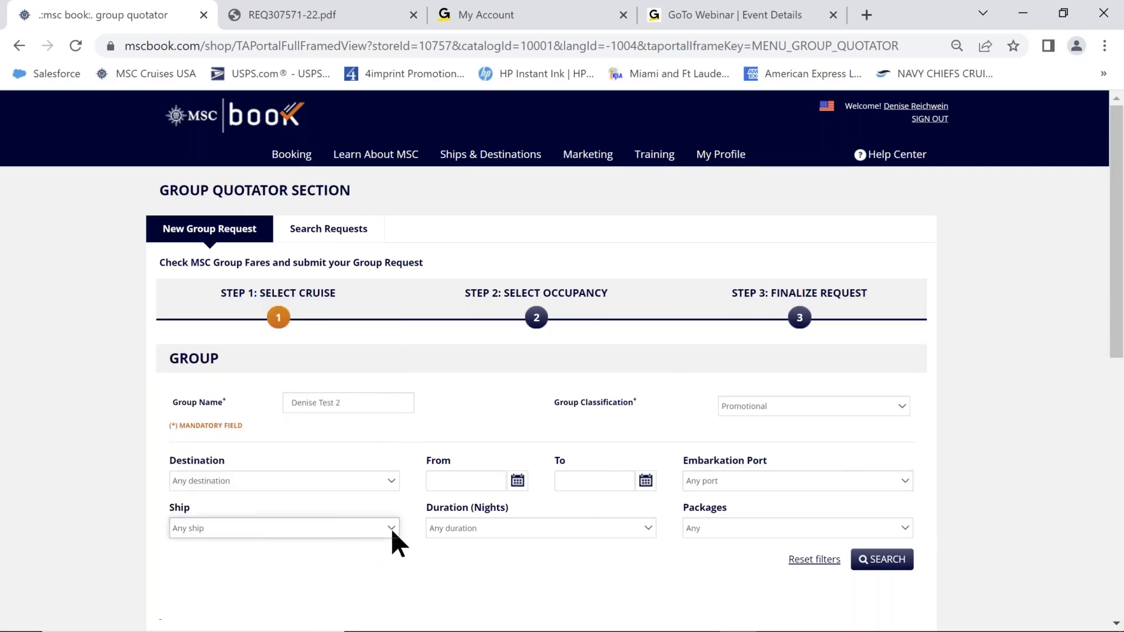
pyautogui.click(648, 526)
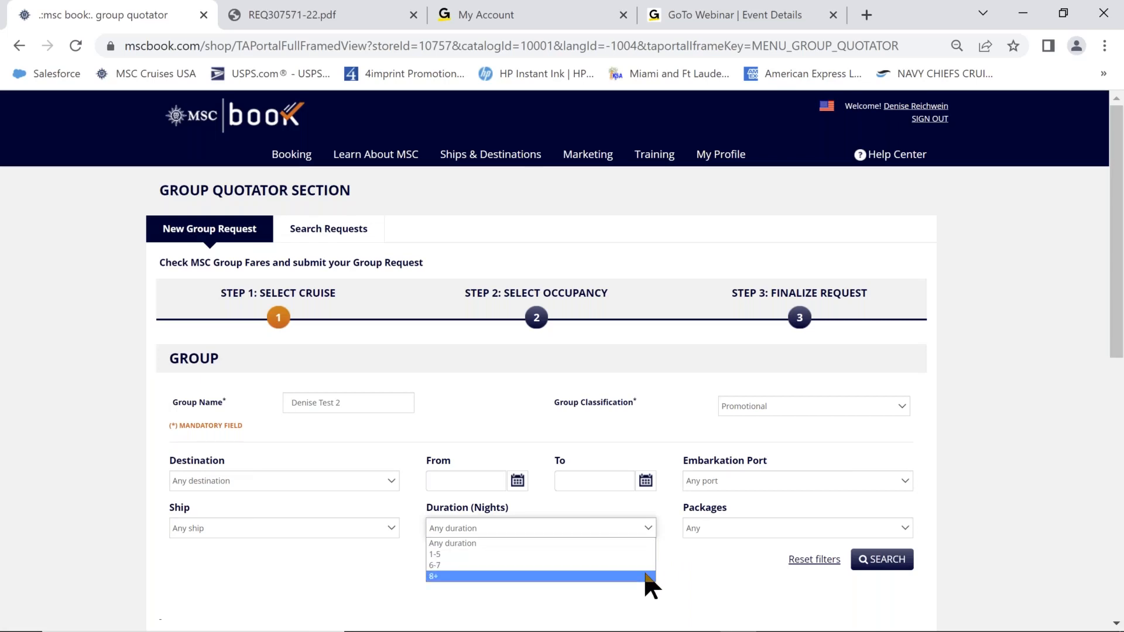
pyautogui.click(691, 564)
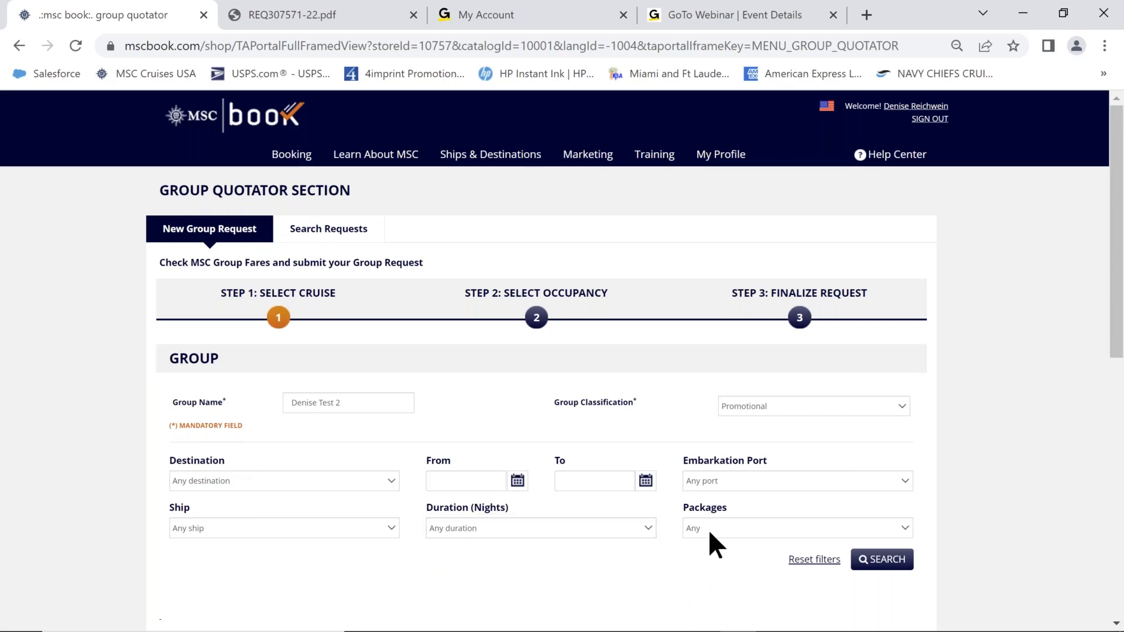
pyautogui.click(708, 528)
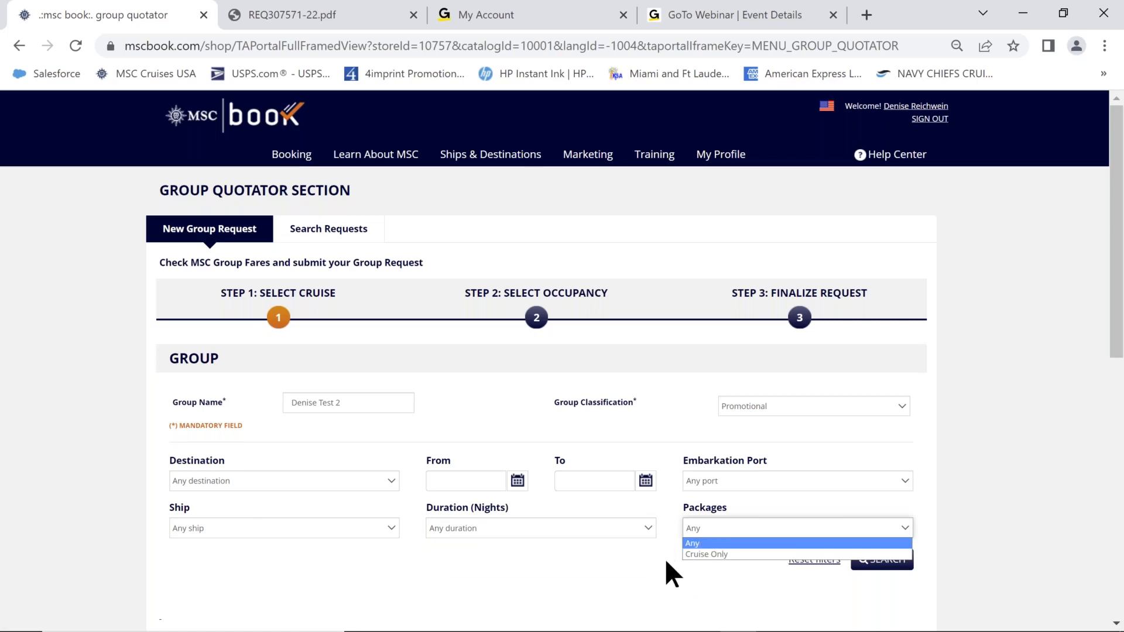
pyautogui.click(716, 573)
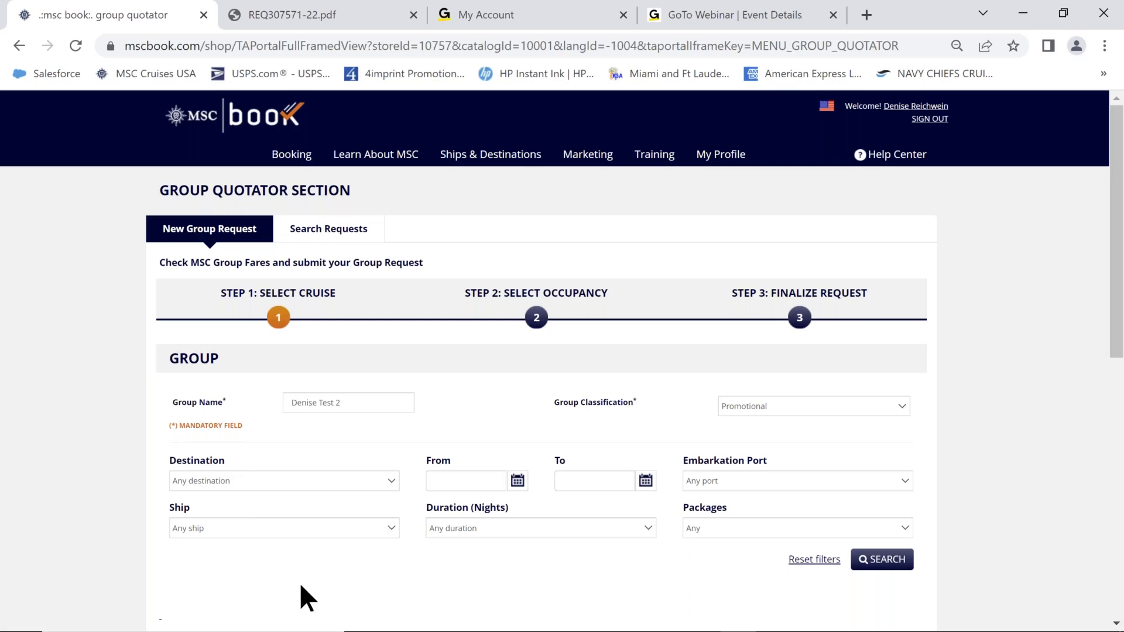
# Choose Bermuda, Canada & New England as destination and set the From date to 06/01/2023.
pyautogui.click(391, 480)
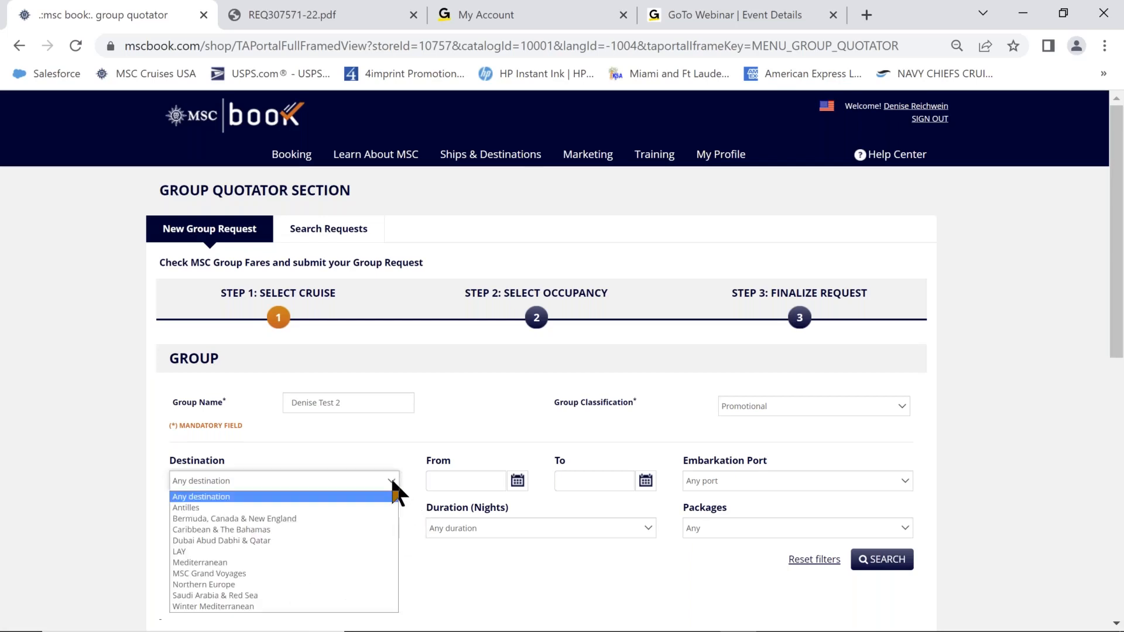
pyautogui.click(337, 518)
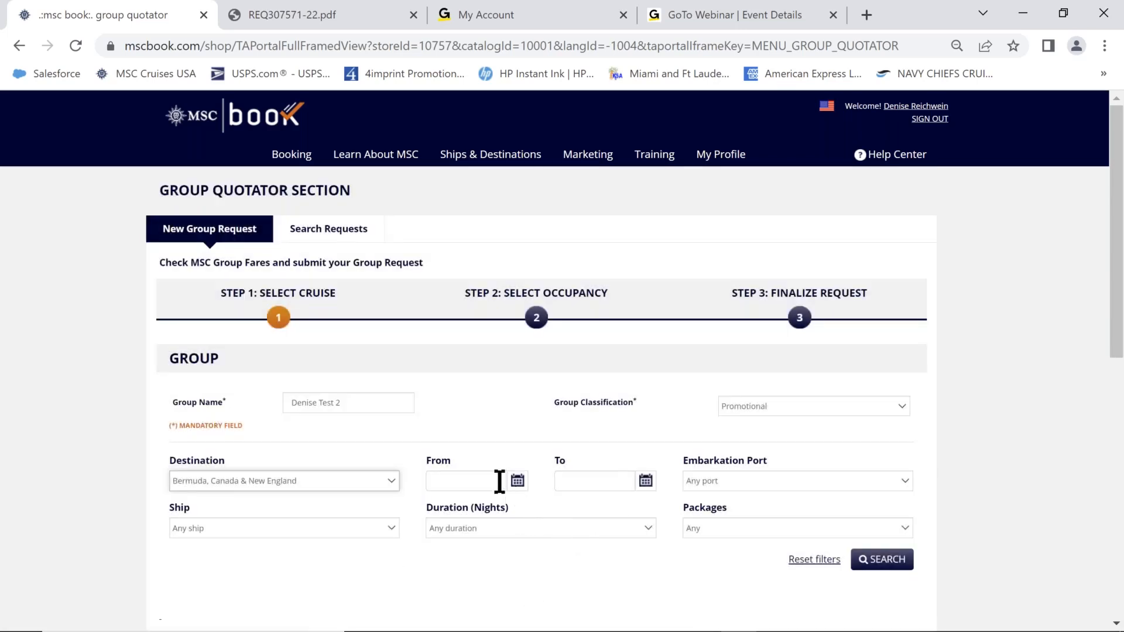
pyautogui.click(518, 482)
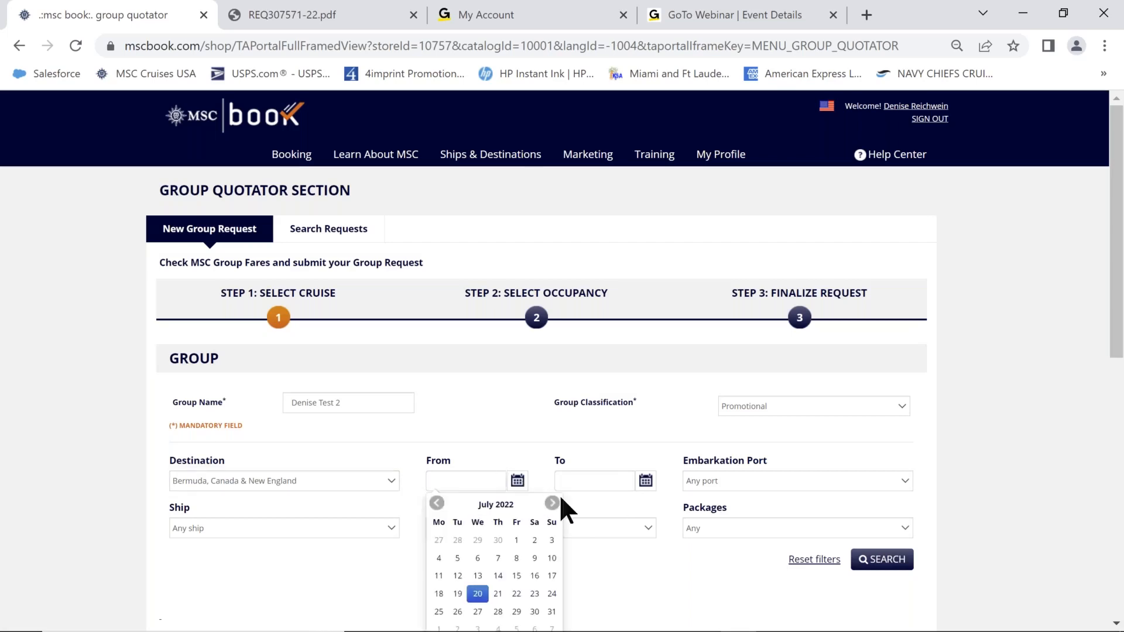
pyautogui.click(554, 504)
pyautogui.click(554, 504)
pyautogui.click(555, 505)
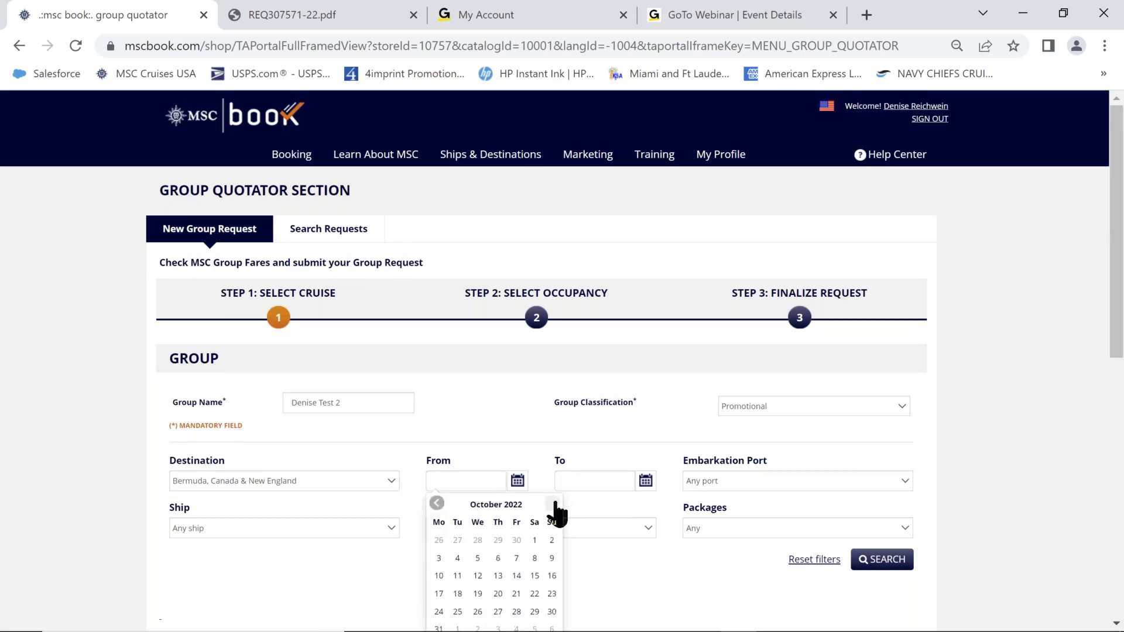
pyautogui.click(554, 505)
pyautogui.click(554, 505)
pyautogui.click(554, 504)
pyautogui.click(554, 504)
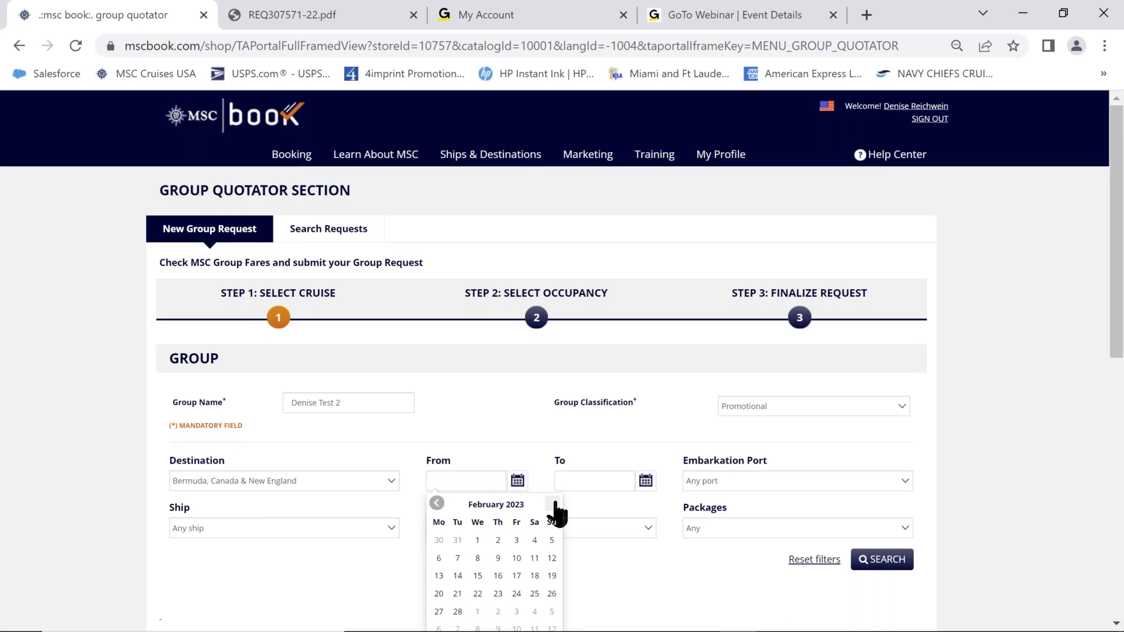
pyautogui.click(554, 504)
pyautogui.click(555, 505)
pyautogui.click(555, 504)
pyautogui.click(555, 504)
pyautogui.click(498, 539)
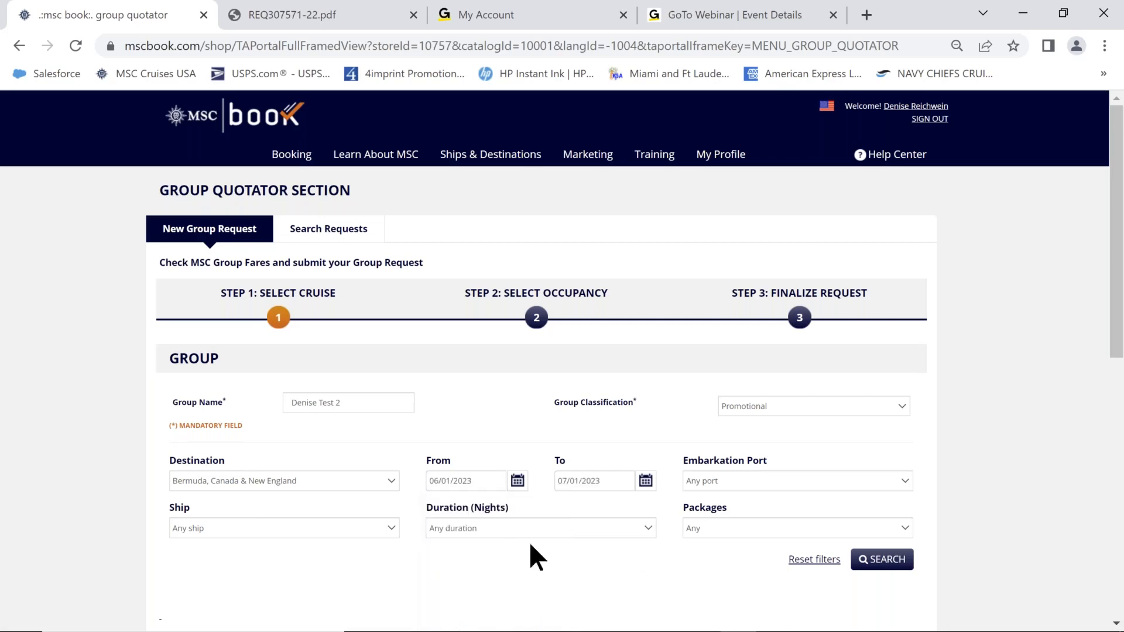
# Set the To date to 08/31/2022.
pyautogui.click(646, 481)
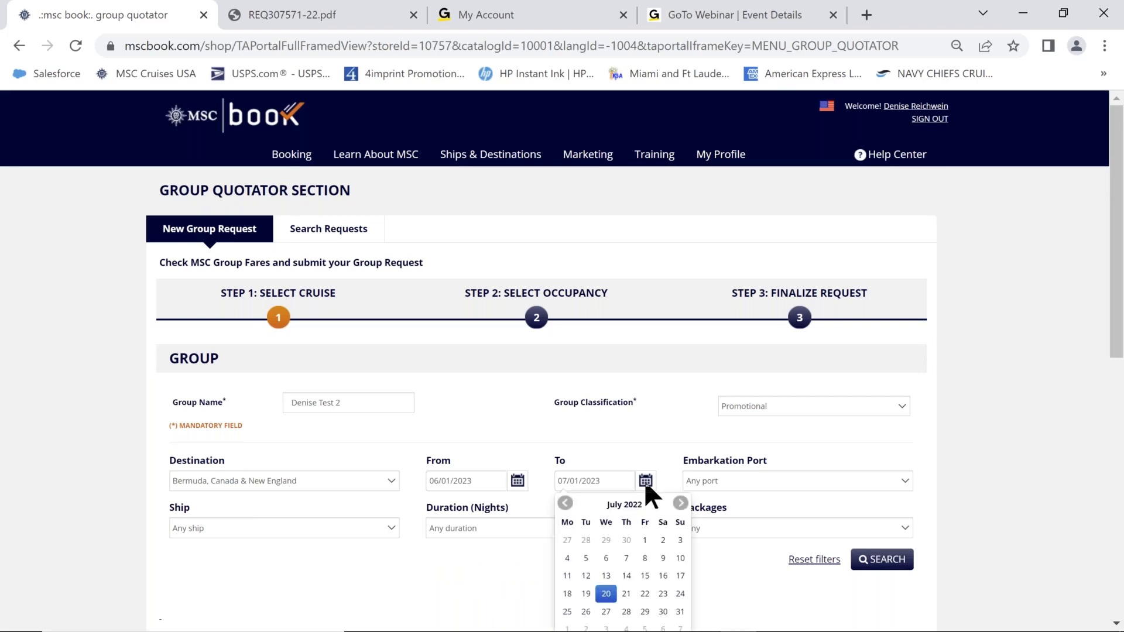
pyautogui.click(681, 504)
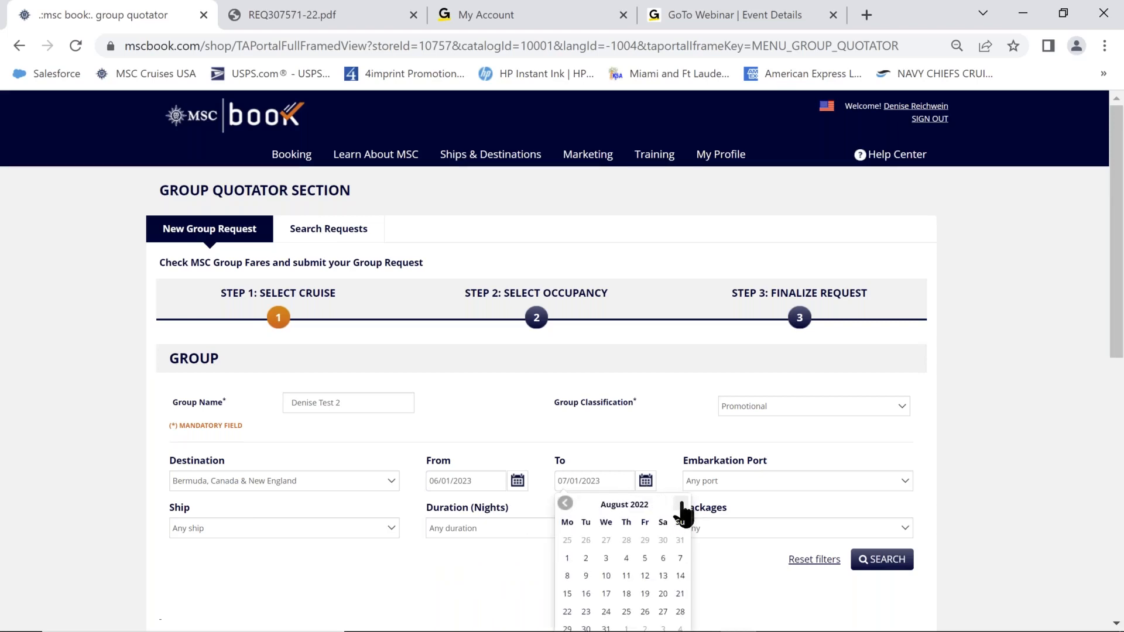
pyautogui.scroll(-1, 696, 536)
pyautogui.click(606, 542)
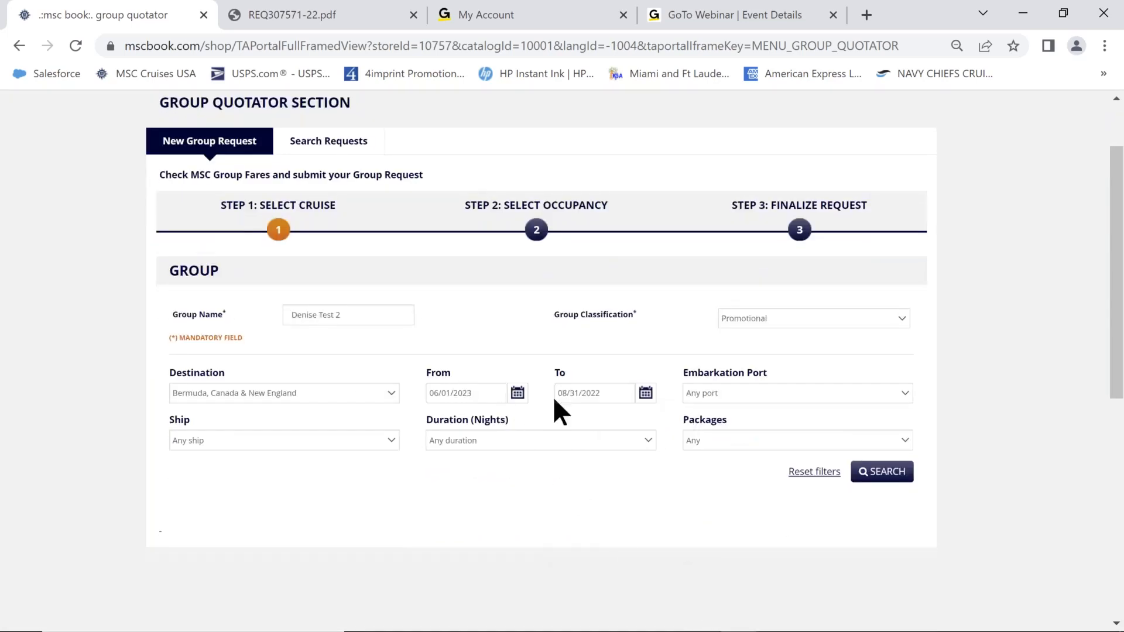
pyautogui.click(905, 393)
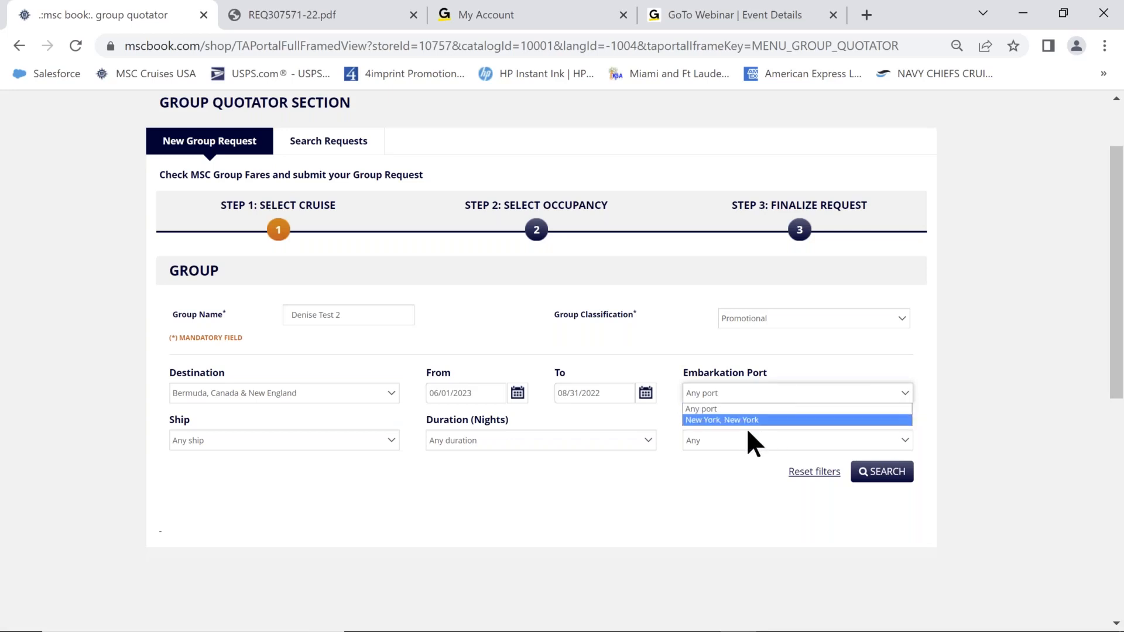
pyautogui.click(782, 388)
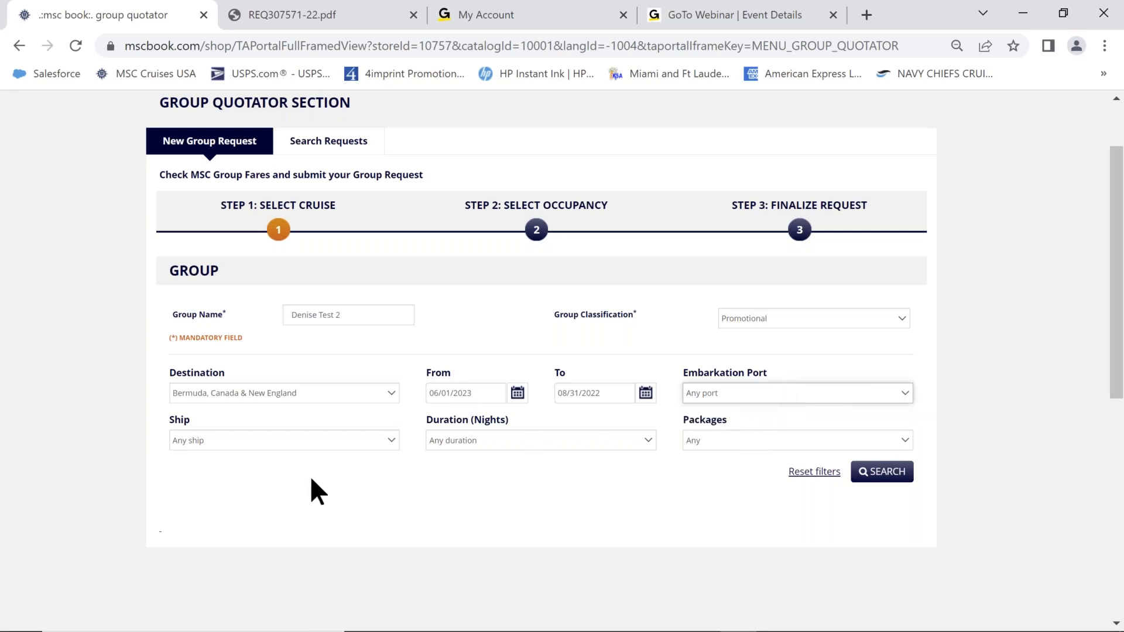
pyautogui.click(391, 440)
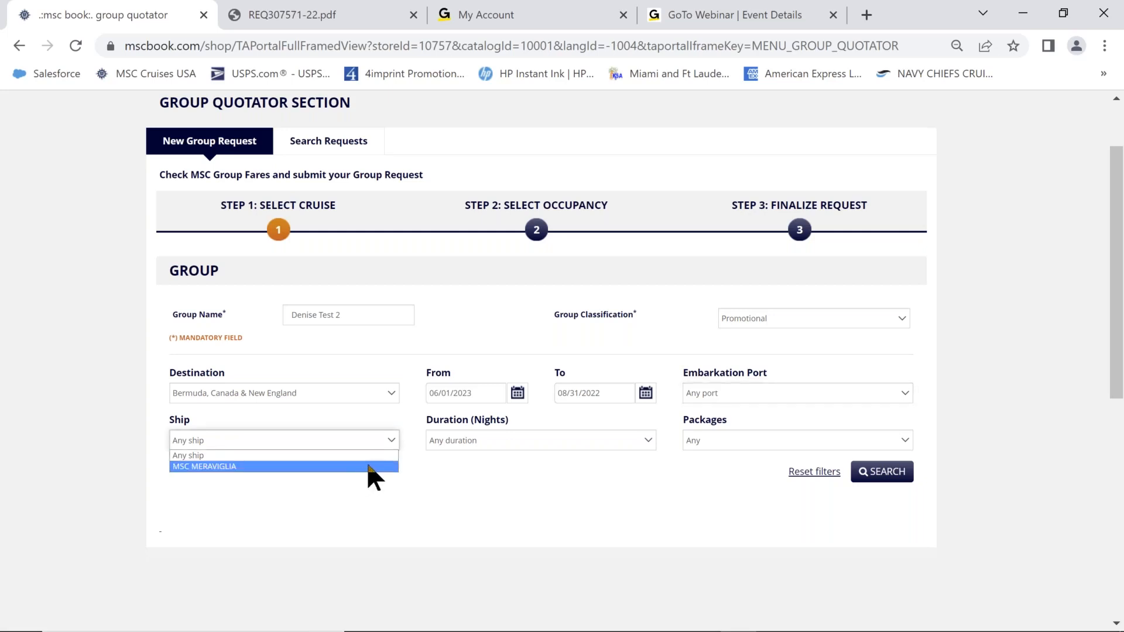
pyautogui.click(474, 463)
pyautogui.click(649, 441)
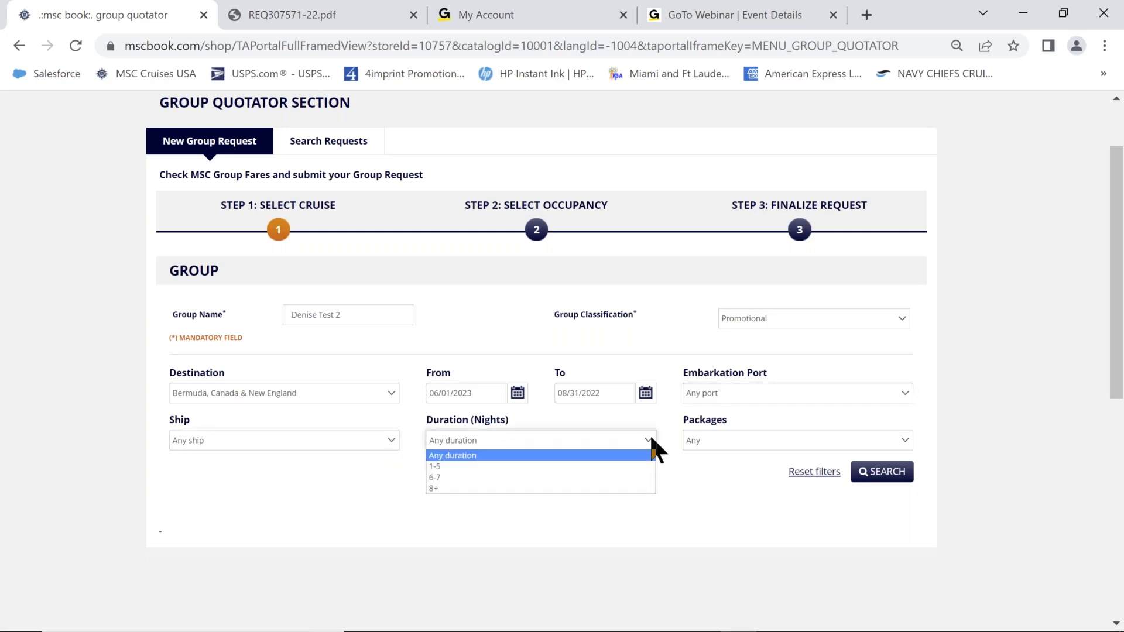
pyautogui.click(679, 468)
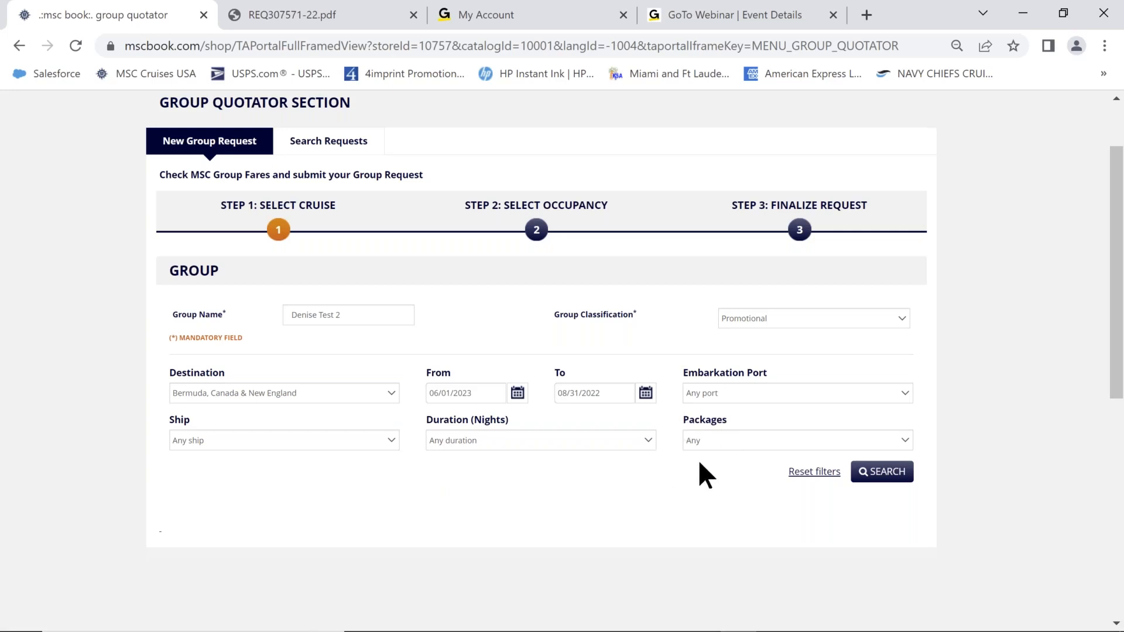
# Run the group cruise search with the current filters, which returns no results.
pyautogui.click(877, 475)
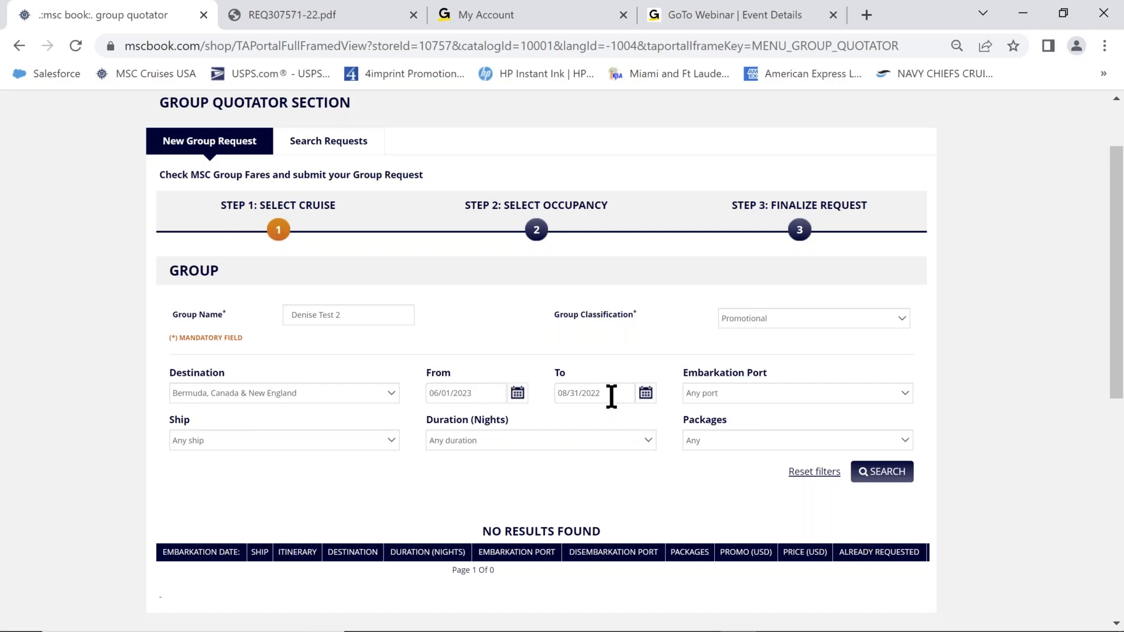
# Move the To date forward to 08/31/2023 and rerun the group cruise search.
pyautogui.click(645, 392)
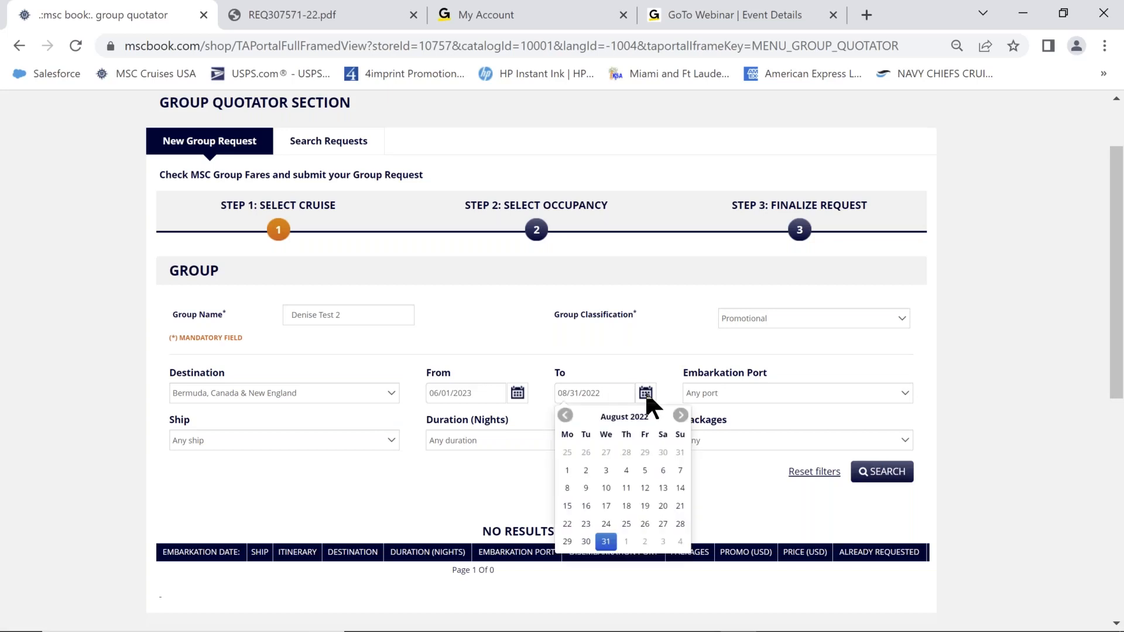
pyautogui.click(682, 417)
pyautogui.click(682, 417)
pyautogui.click(682, 417)
pyautogui.click(682, 417)
pyautogui.click(683, 417)
pyautogui.click(682, 417)
pyautogui.click(682, 416)
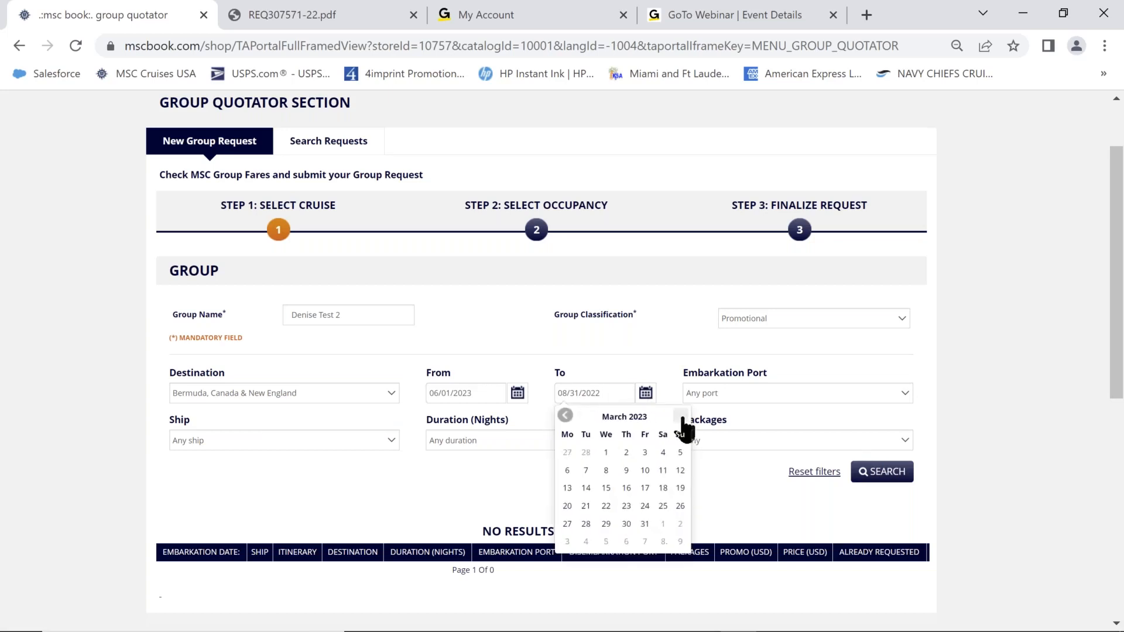
pyautogui.click(683, 416)
pyautogui.click(683, 417)
pyautogui.click(682, 416)
pyautogui.click(683, 417)
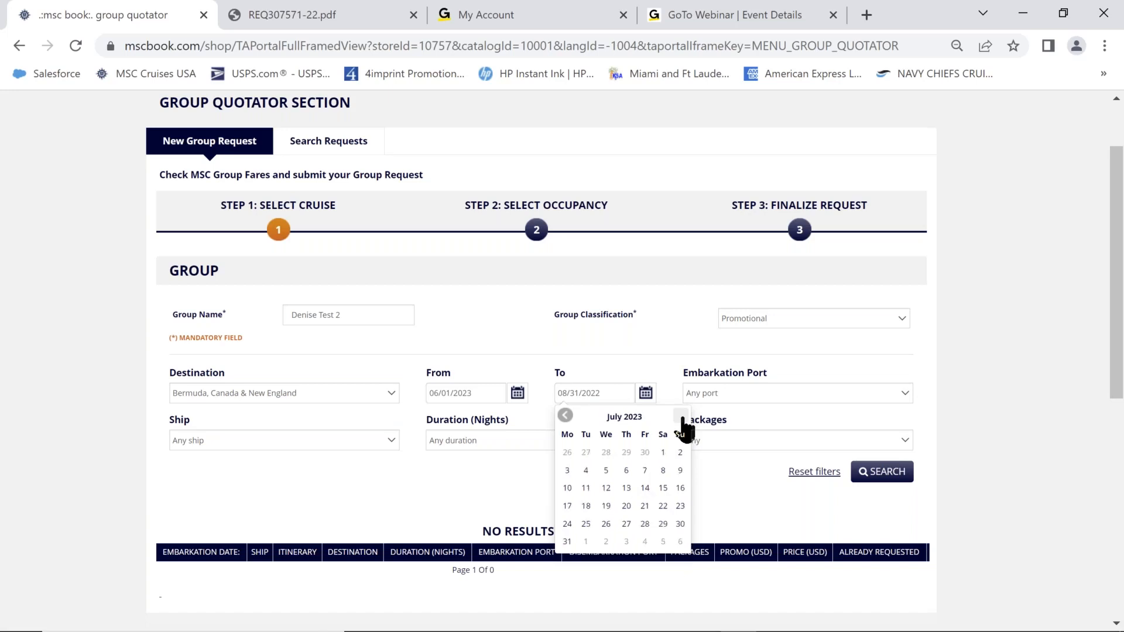
pyautogui.click(682, 417)
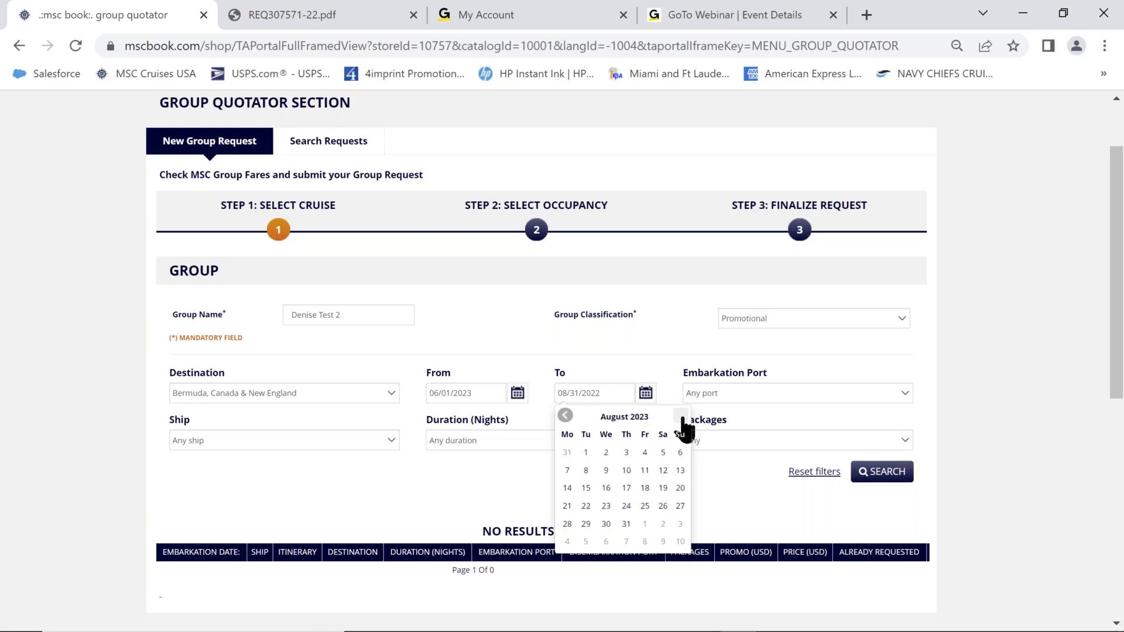
pyautogui.click(627, 525)
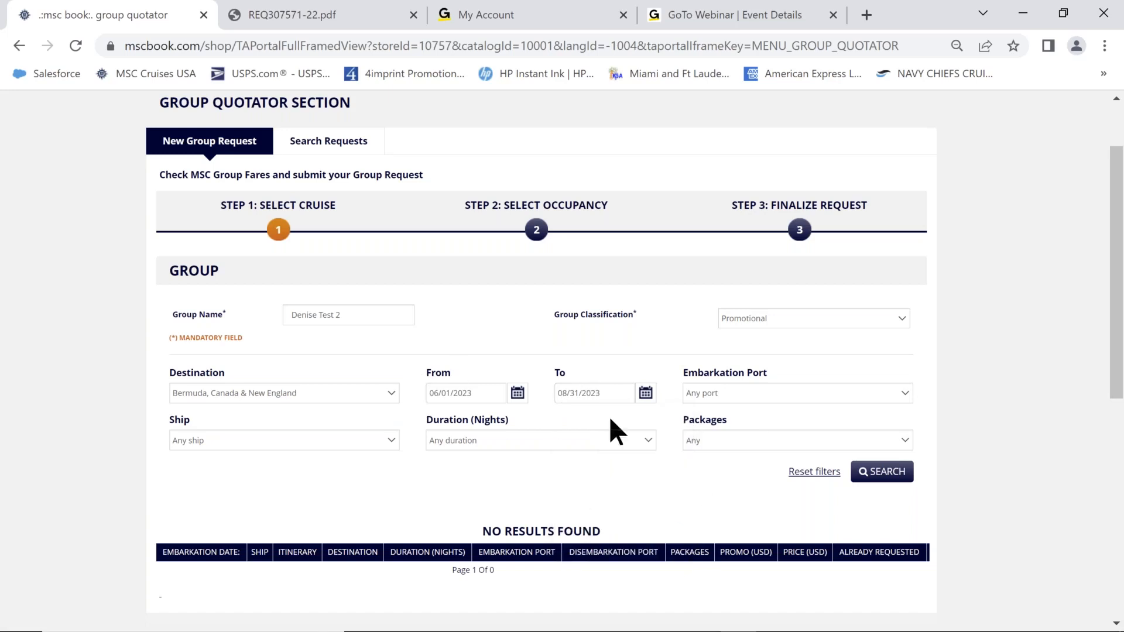
pyautogui.click(875, 475)
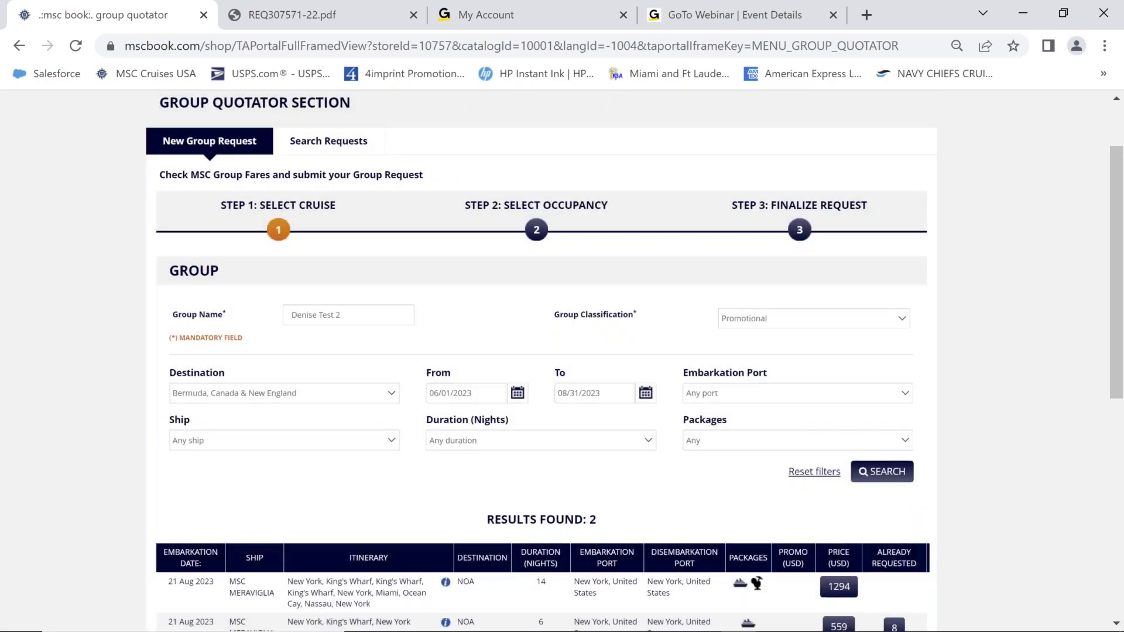
# Show the route map and ports for the first MSC MERAVIGLIA result row.
pyautogui.scroll(-5, 984, 444)
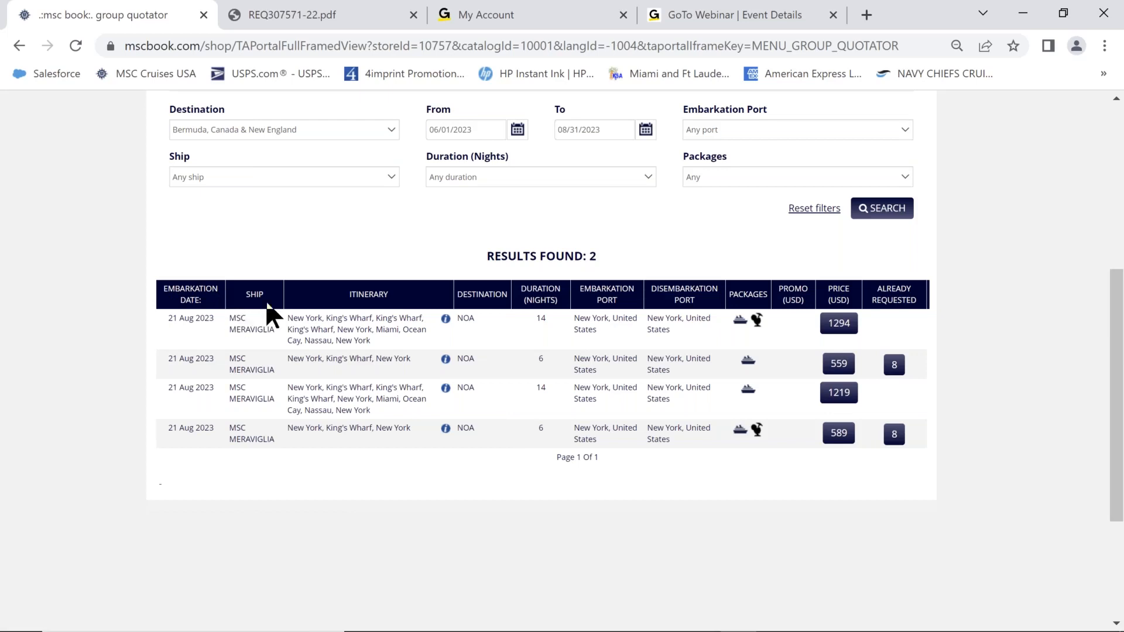
pyautogui.click(446, 319)
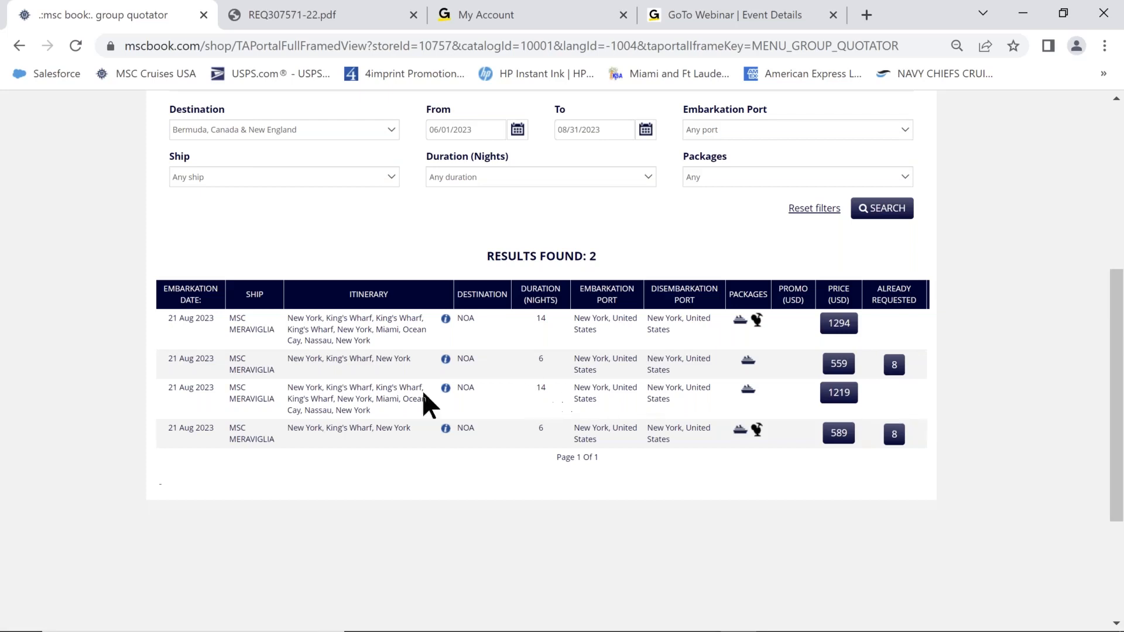
# Request a quote for the 1219 USD 14-night MSC MERAVIGLIA sailing and review its Step 2 itinerary.
pyautogui.click(838, 398)
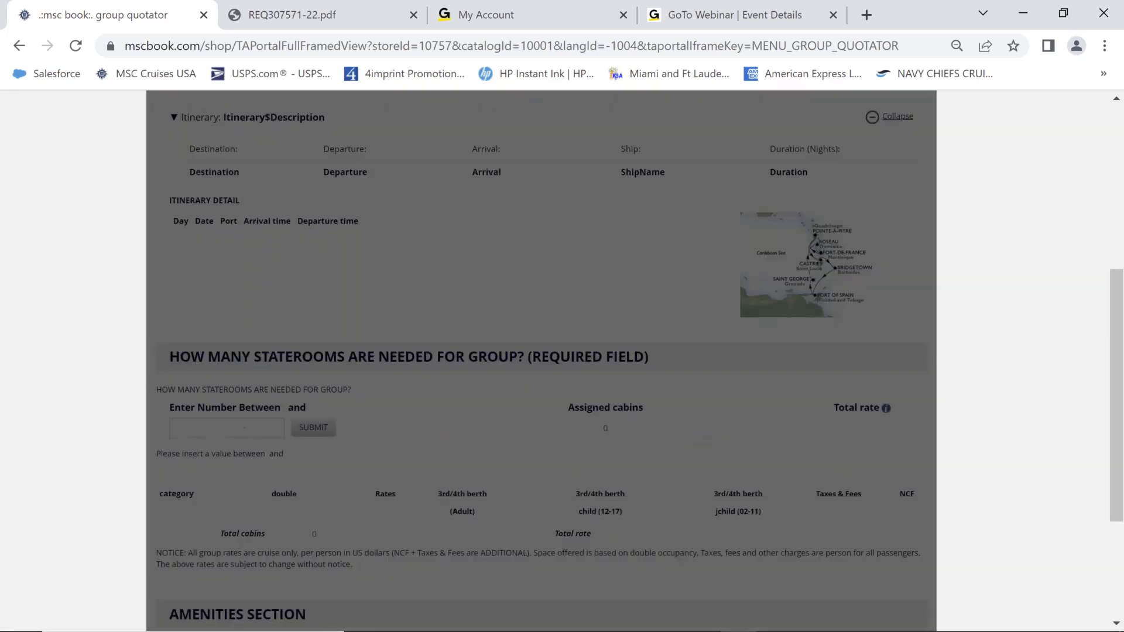
pyautogui.scroll(5, 922, 342)
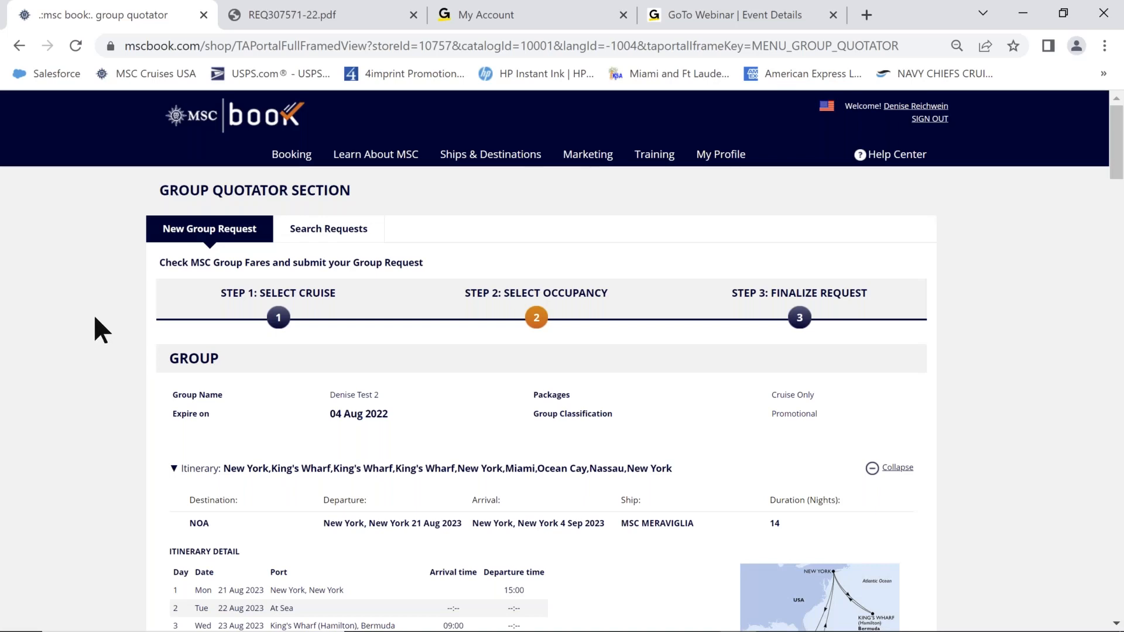
pyautogui.scroll(-2, 95, 319)
pyautogui.scroll(-2, 99, 329)
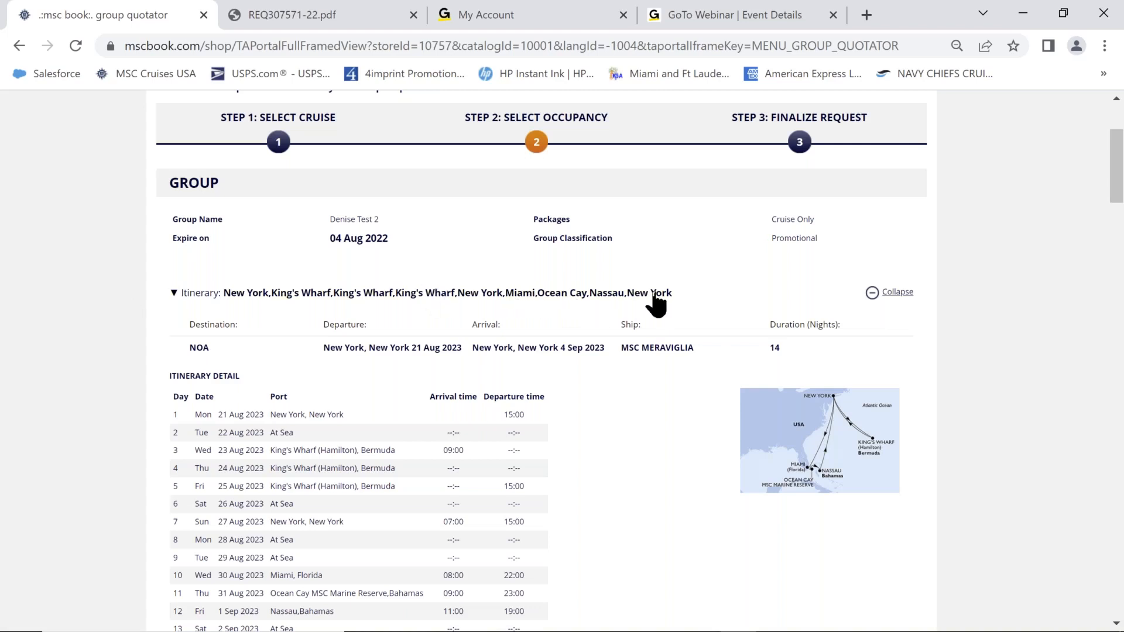
# Collapse and re-expand the itinerary to show all 15 days, then scroll to the staterooms field.
pyautogui.scroll(-2, 584, 390)
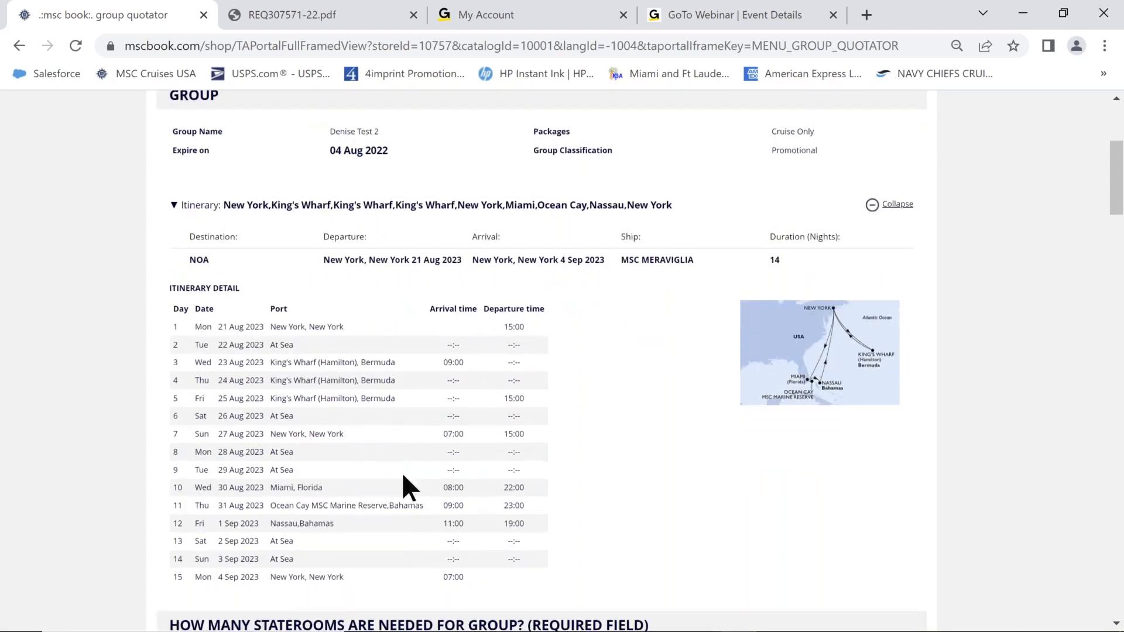
pyautogui.click(873, 206)
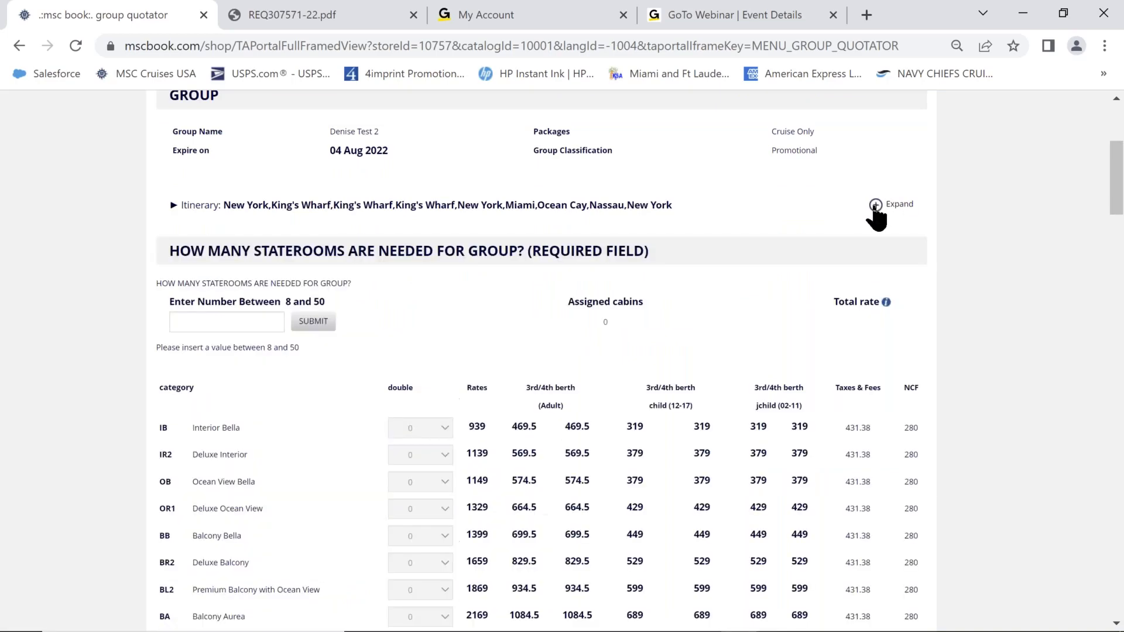
pyautogui.click(875, 206)
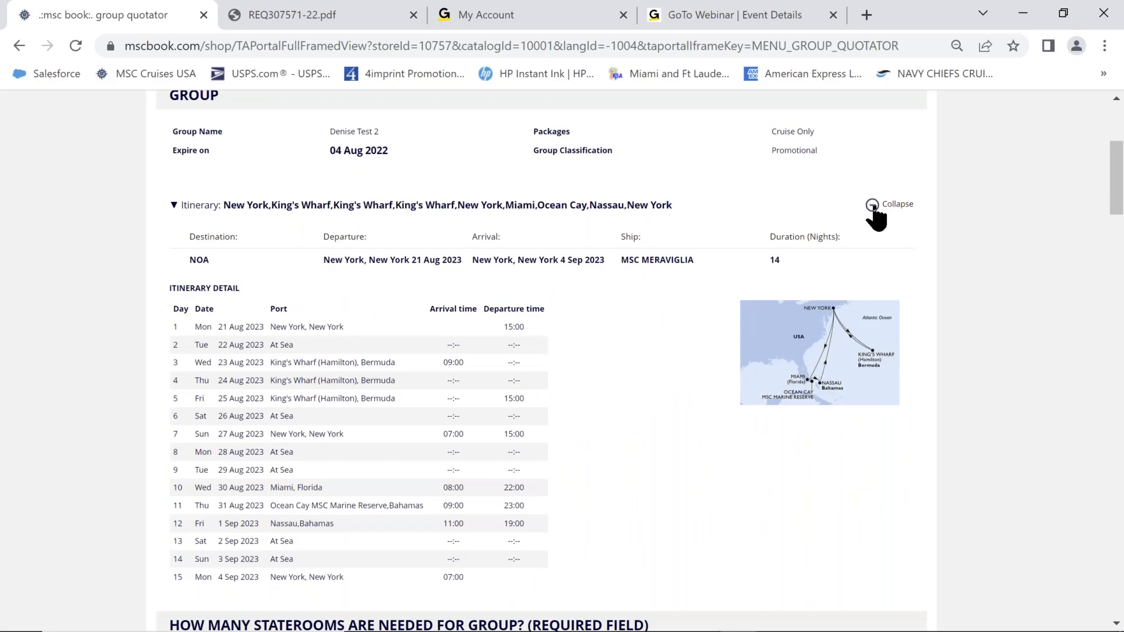
pyautogui.scroll(-2, 51, 340)
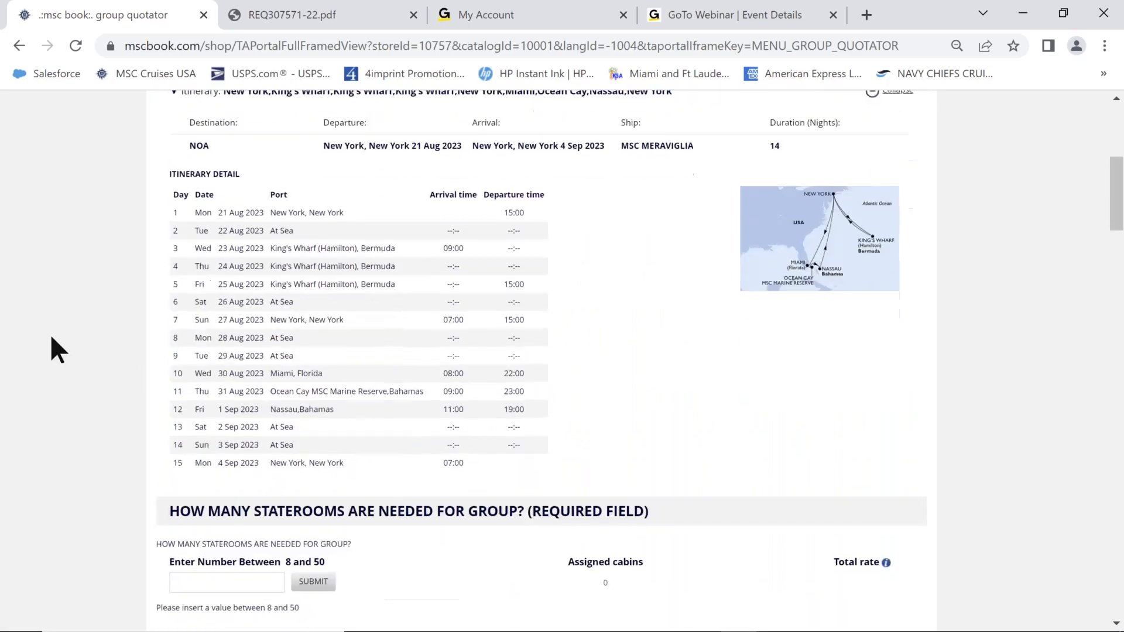
pyautogui.scroll(-7, 51, 339)
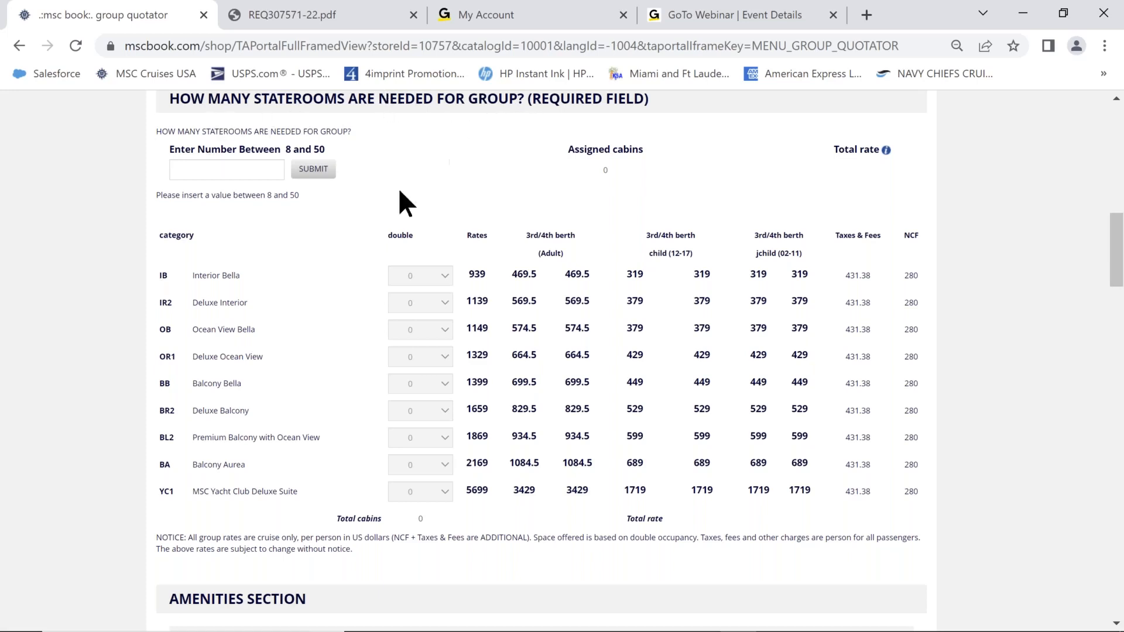
# Enter 16 staterooms needed and submit to load the category rates.
pyautogui.click(258, 169)
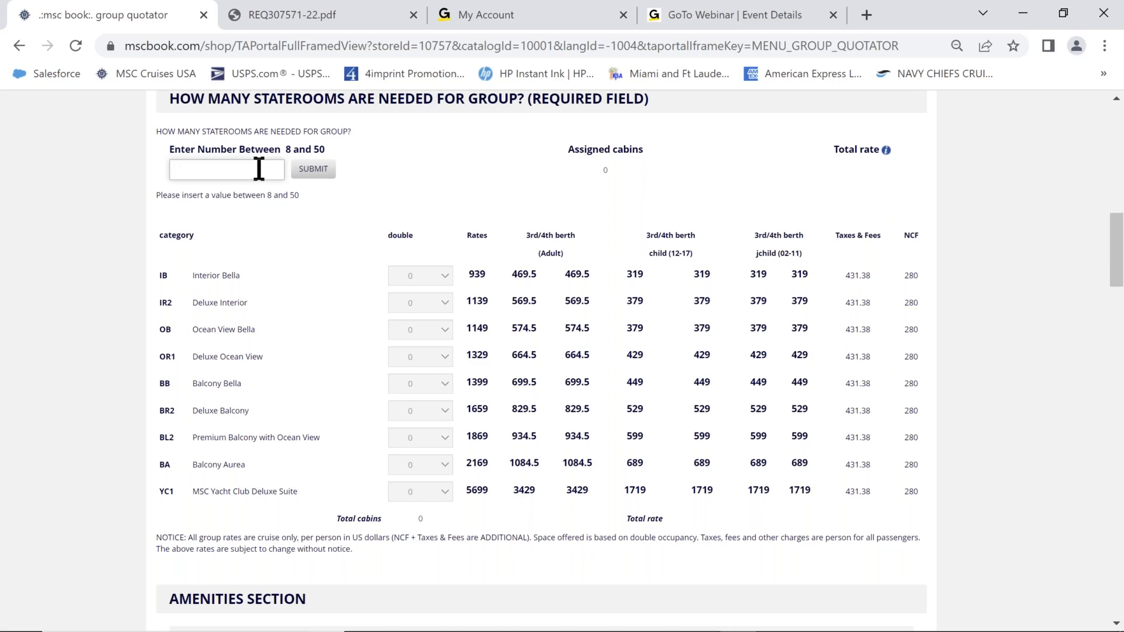
pyautogui.write('16')
pyautogui.click(314, 171)
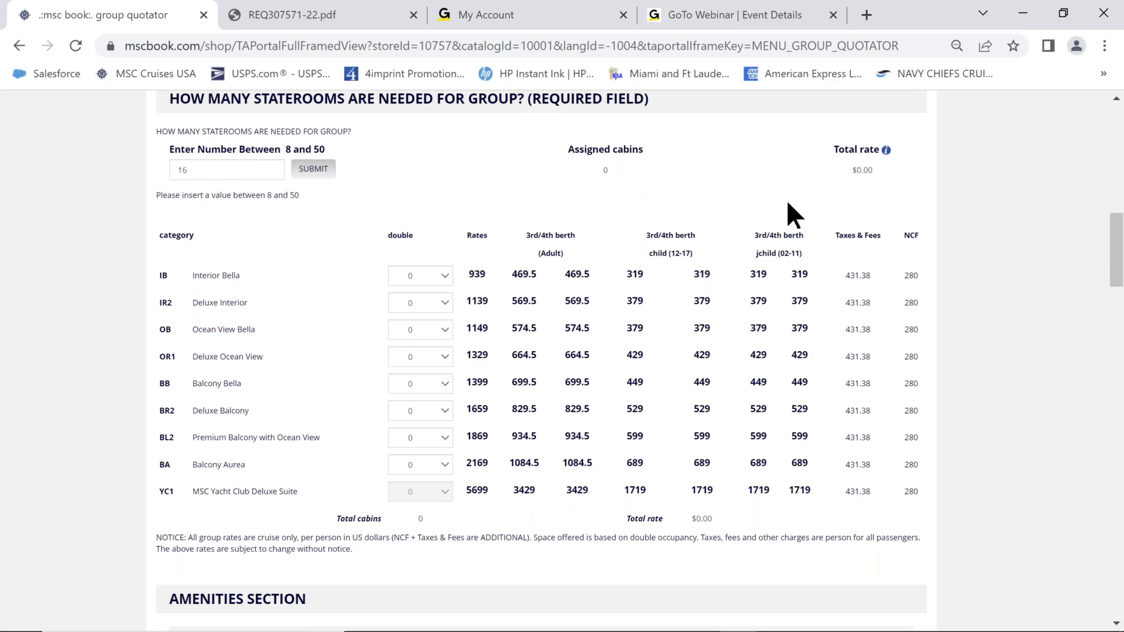
# Check the Total rate info and rates table, then list the IR2 Deluxe Interior double-cabin counts.
pyautogui.moveTo(887, 150)
pyautogui.scroll(1, 906, 189)
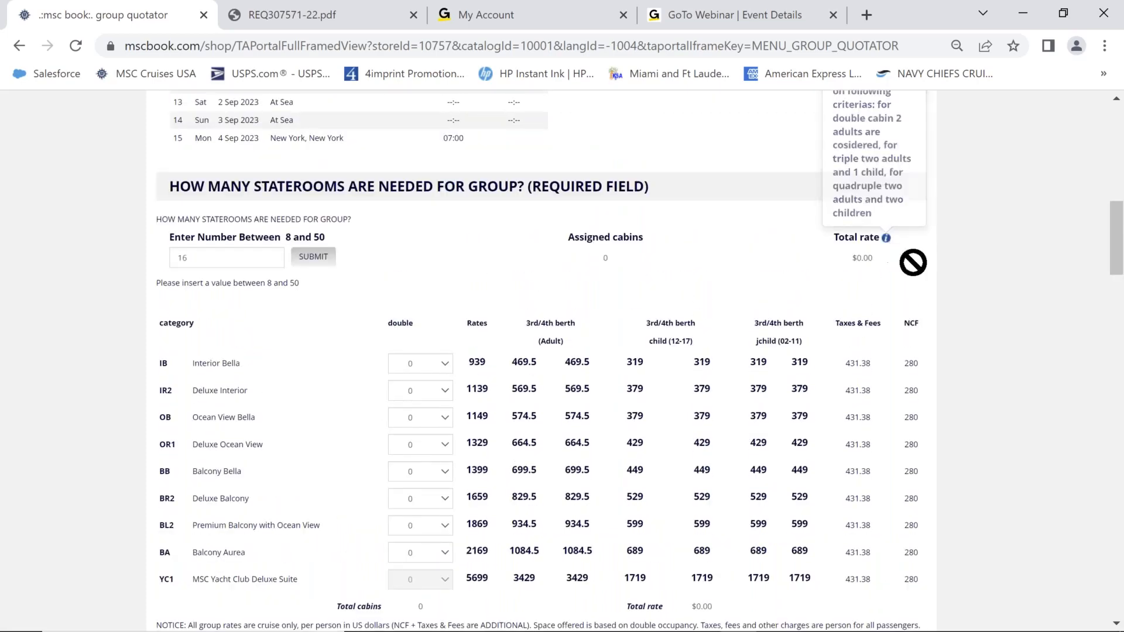
pyautogui.scroll(1, 952, 268)
pyautogui.moveTo(885, 327)
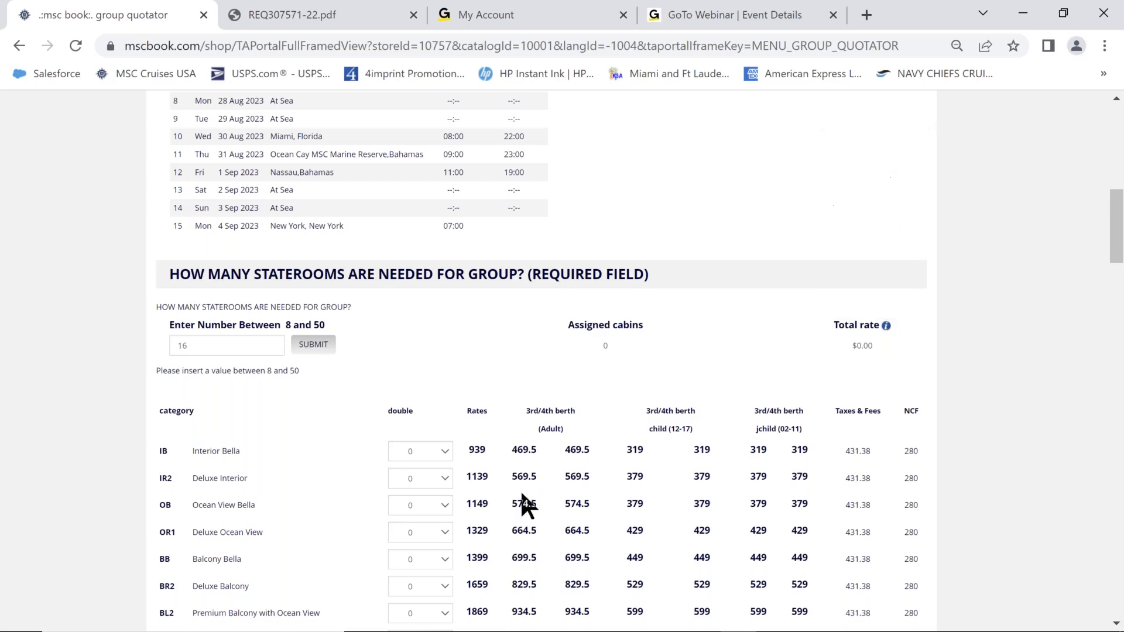
pyautogui.scroll(-1, 989, 369)
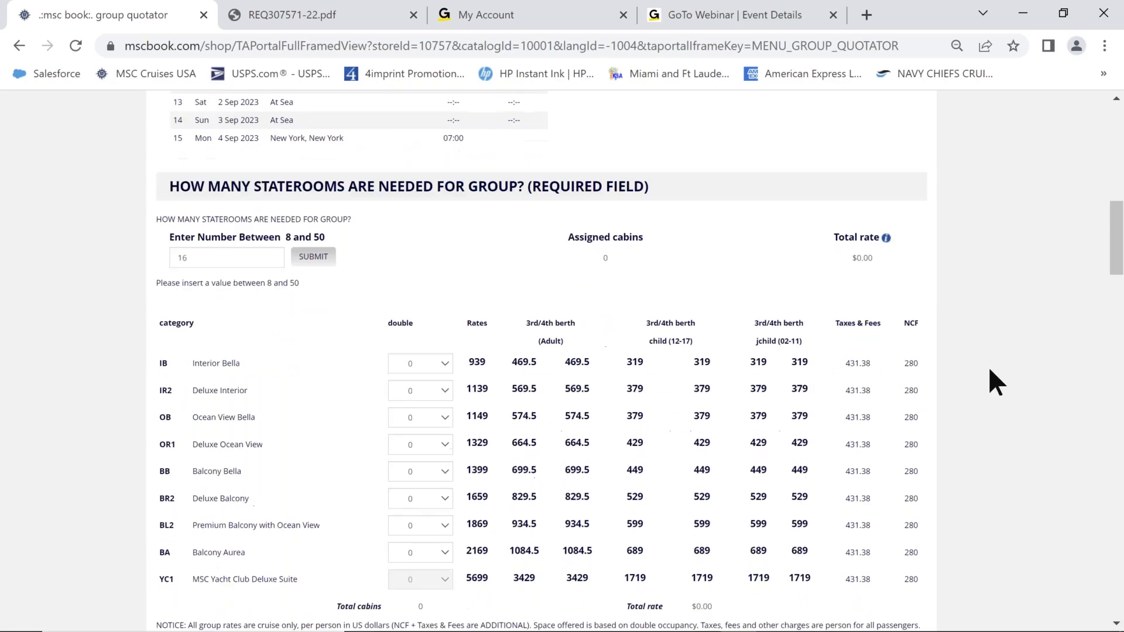
pyautogui.scroll(-1, 989, 370)
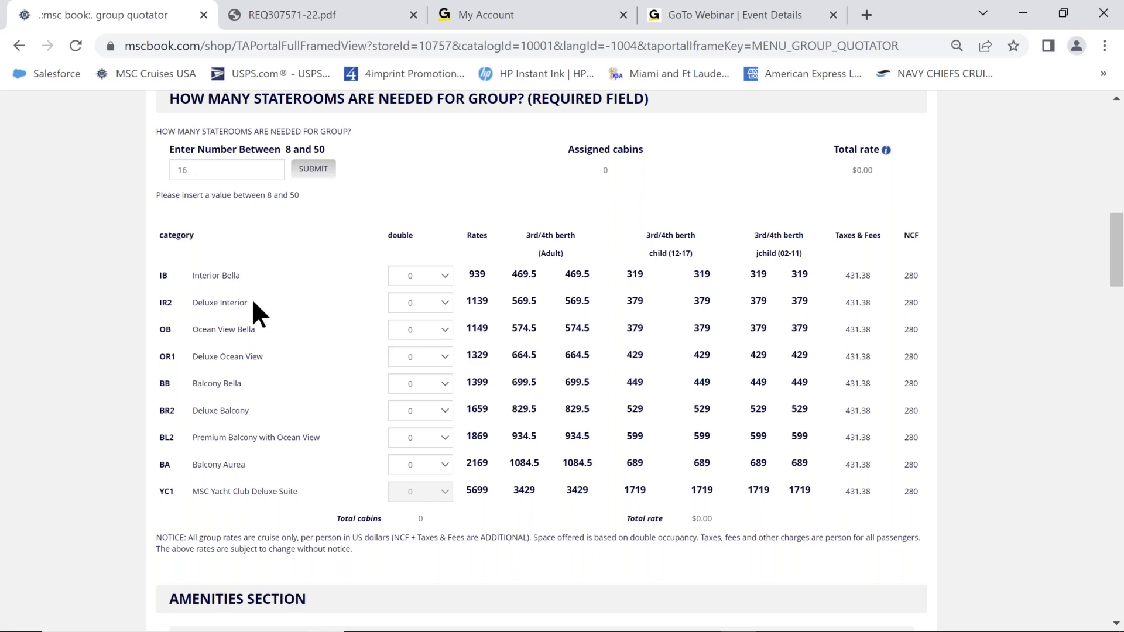
pyautogui.click(443, 303)
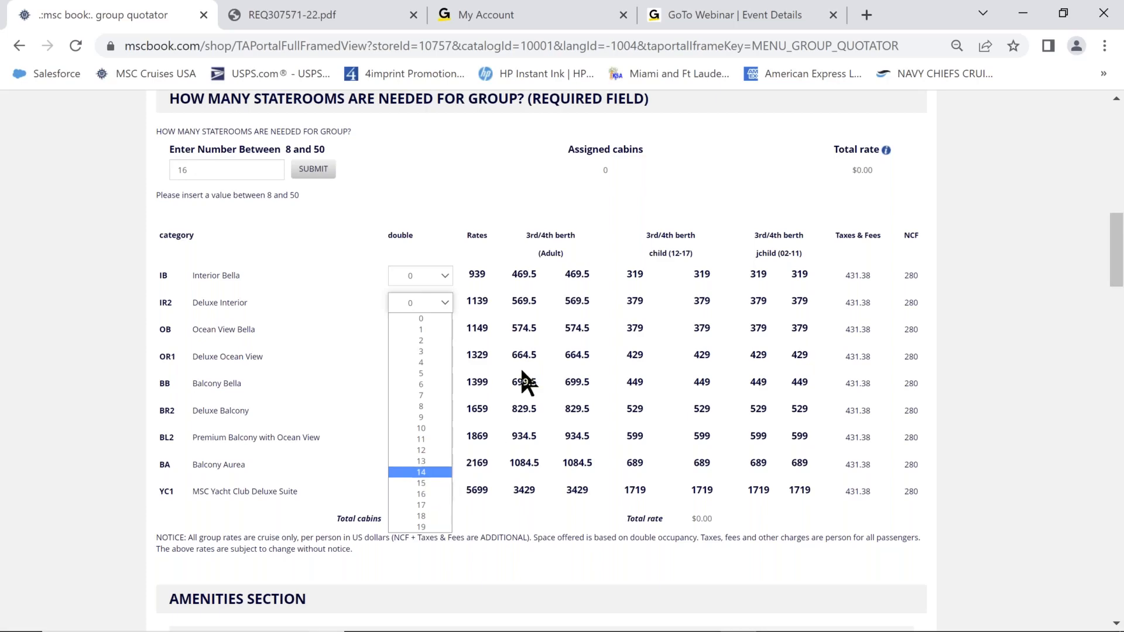
# Assign 2 double cabins each to Deluxe Interior and Deluxe Ocean View, totalling $13,323.04.
pyautogui.click(429, 340)
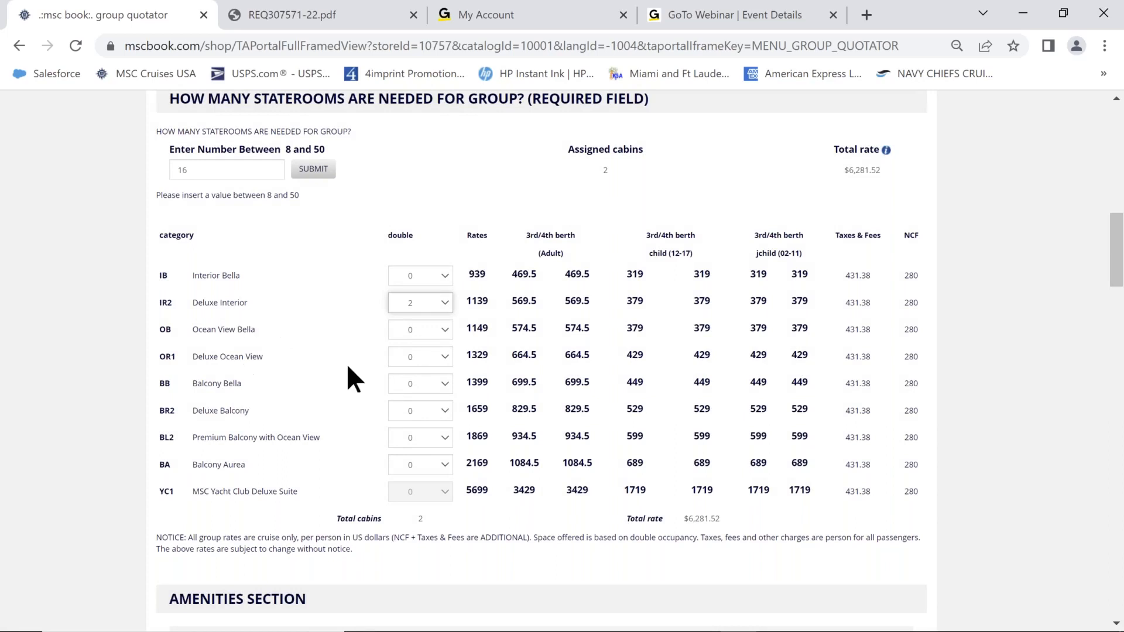
pyautogui.click(446, 354)
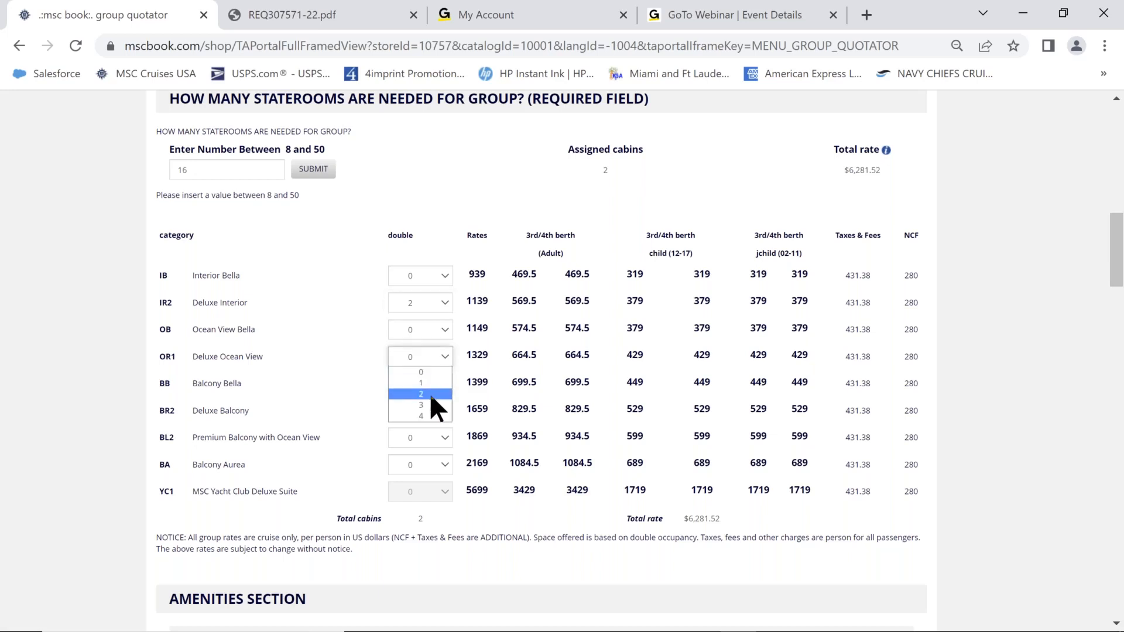
pyautogui.click(429, 393)
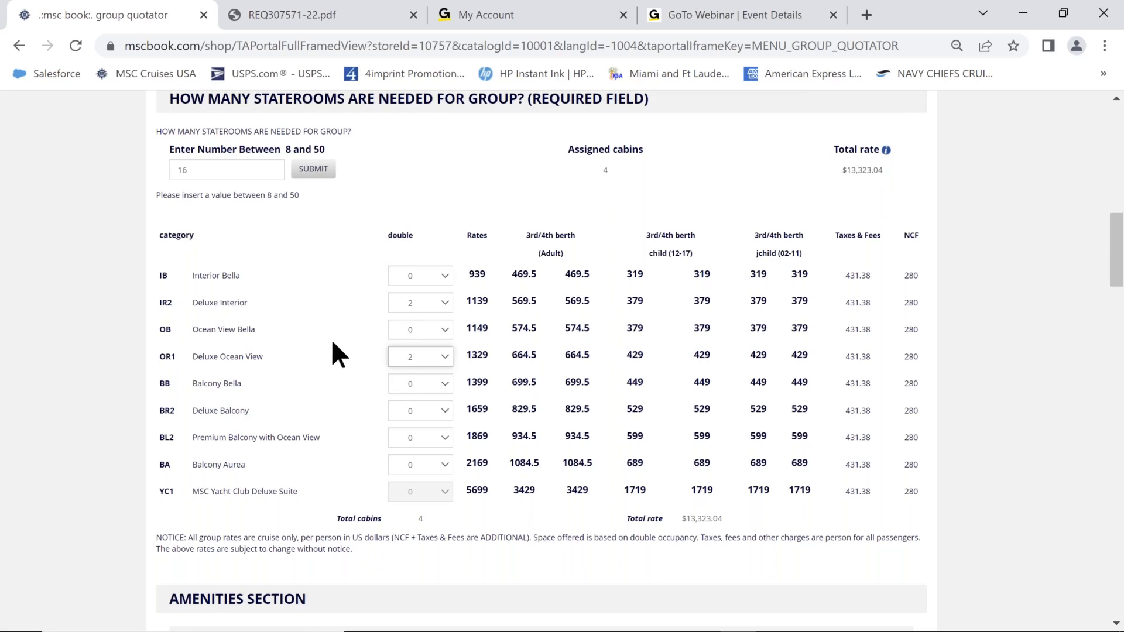
pyautogui.click(443, 409)
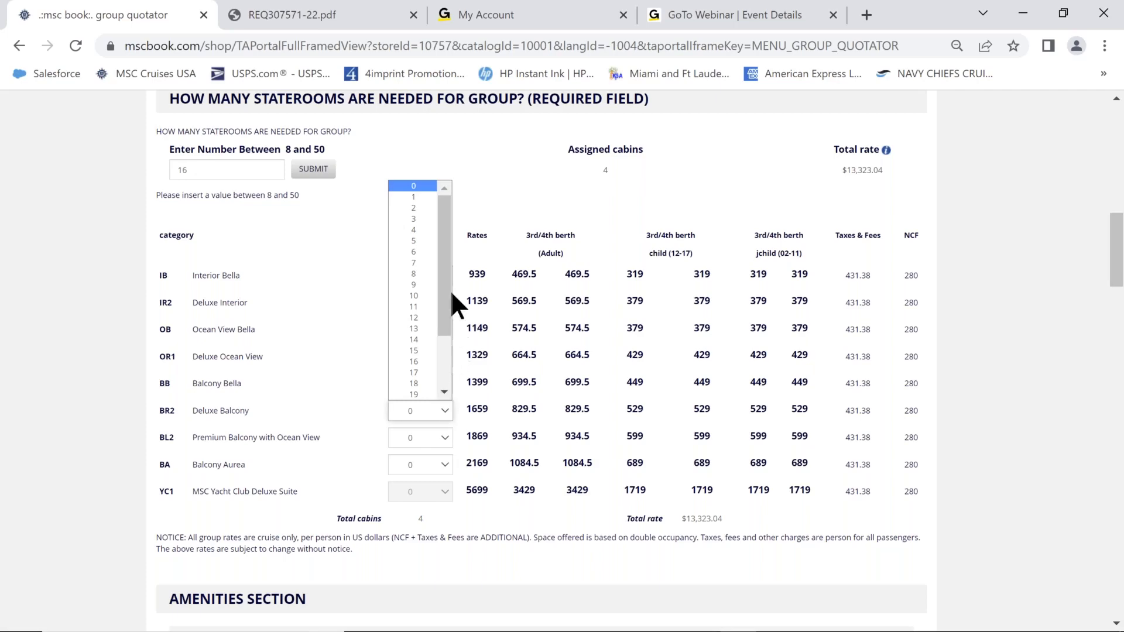
# Book 6 Deluxe Balcony, 4 Balcony Aurea and 1 Premium Balcony with Ocean View double cabins.
pyautogui.click(422, 252)
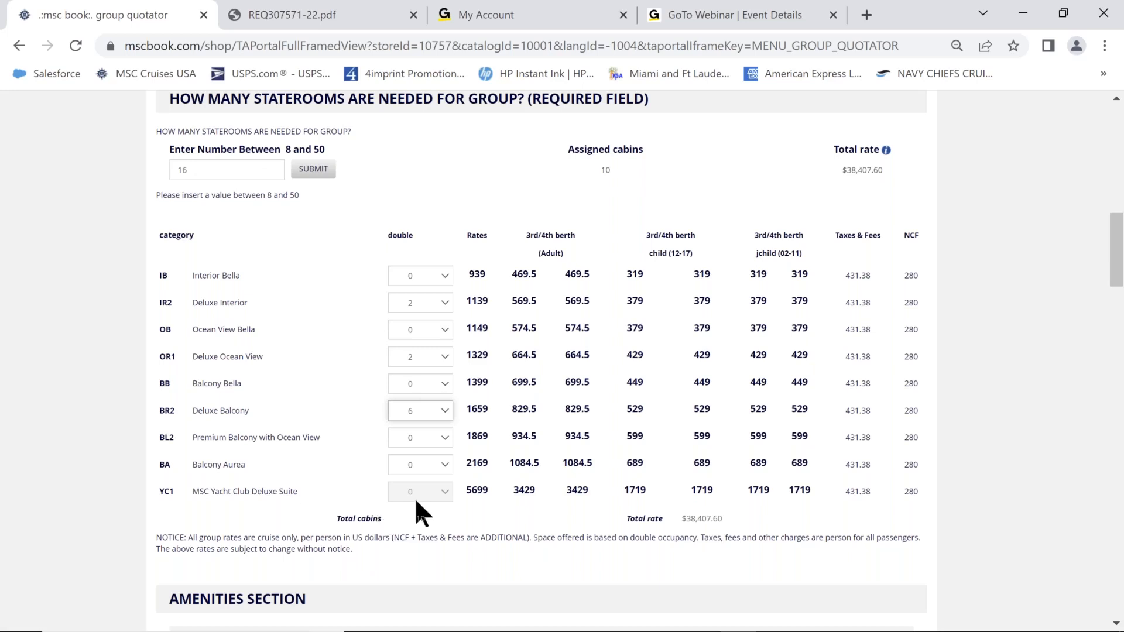
pyautogui.click(444, 460)
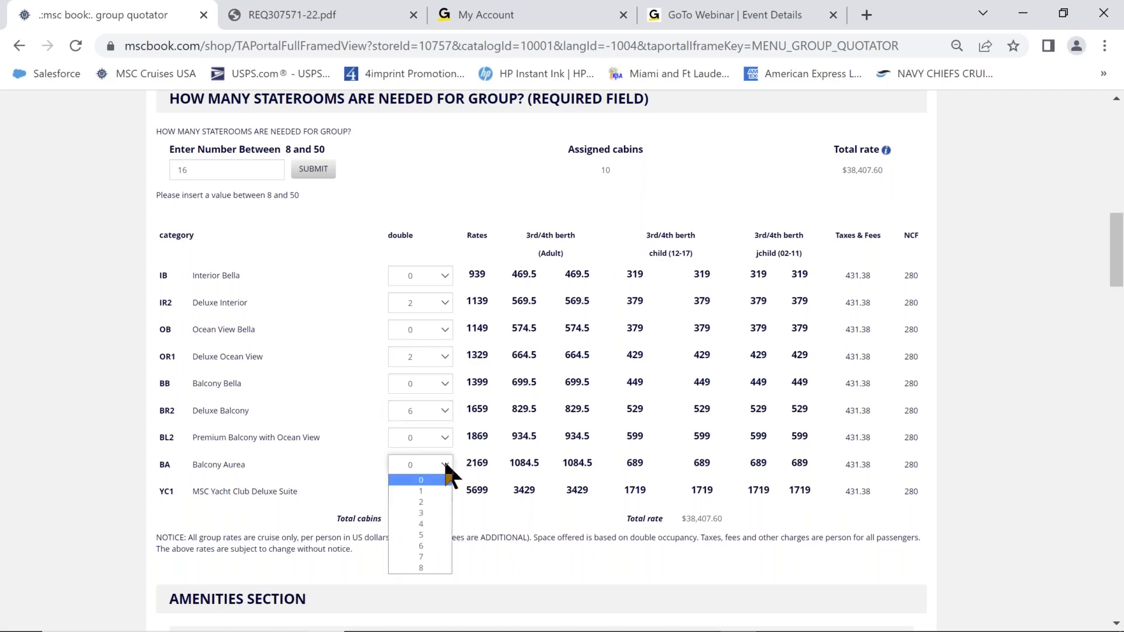
pyautogui.click(428, 518)
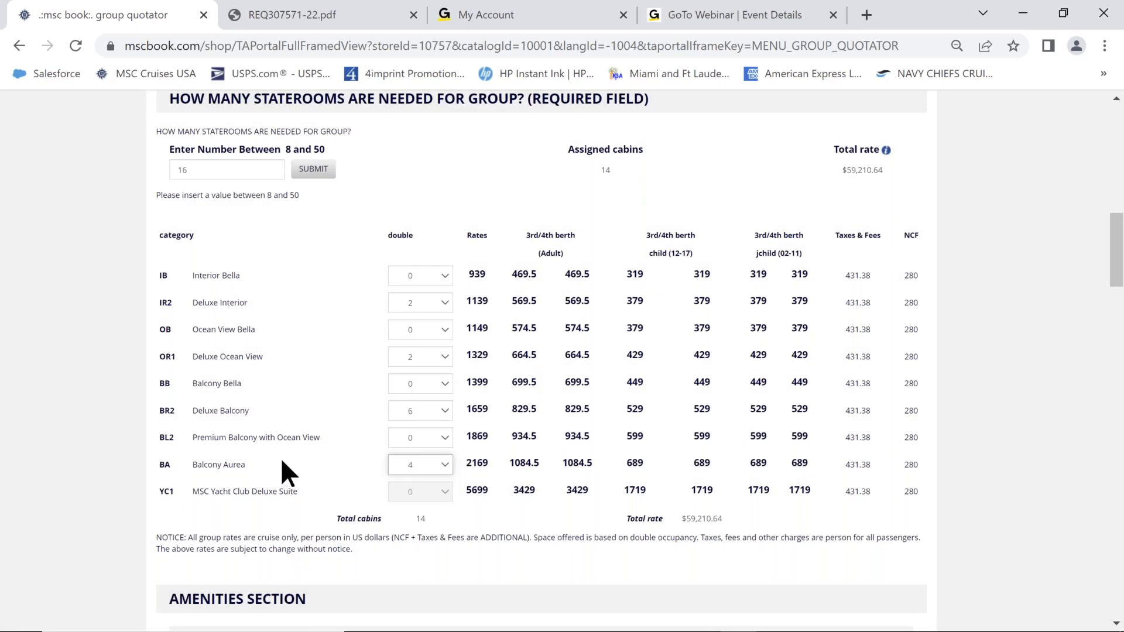
pyautogui.click(445, 437)
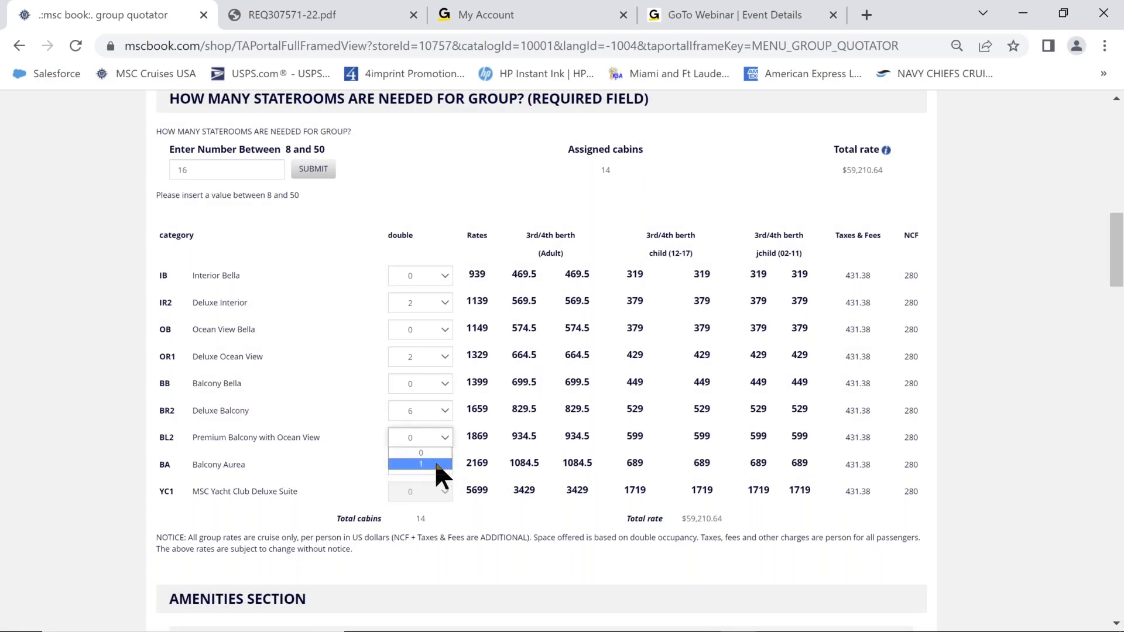
pyautogui.click(436, 463)
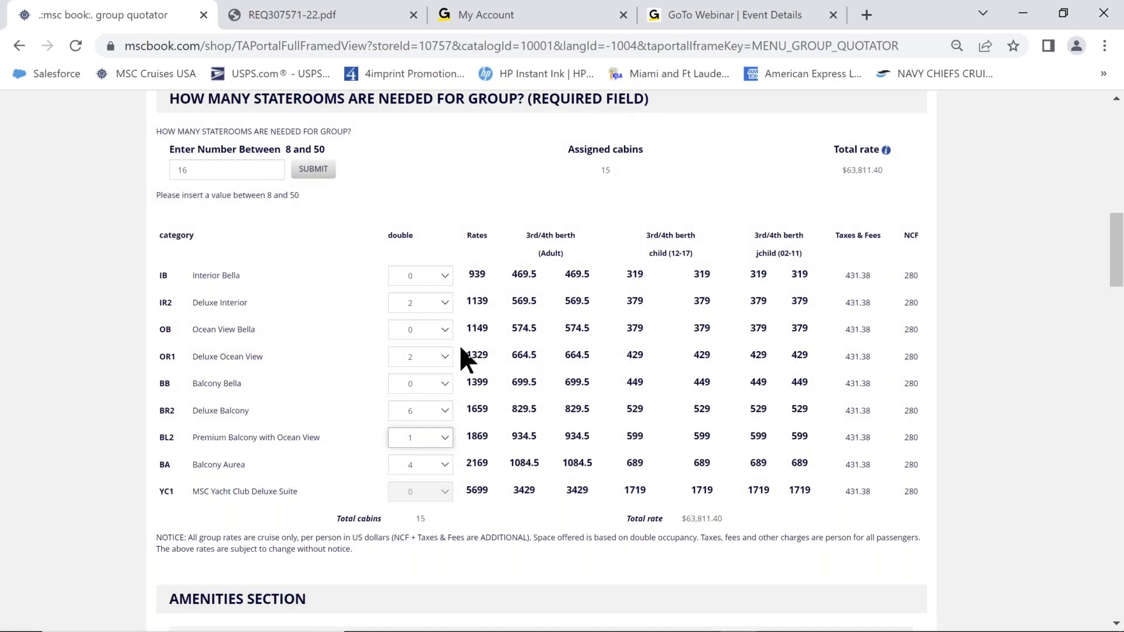
# Raise Deluxe Balcony double cabins from 6 to 7, reaching 16 cabins at $67,992.16.
pyautogui.click(449, 409)
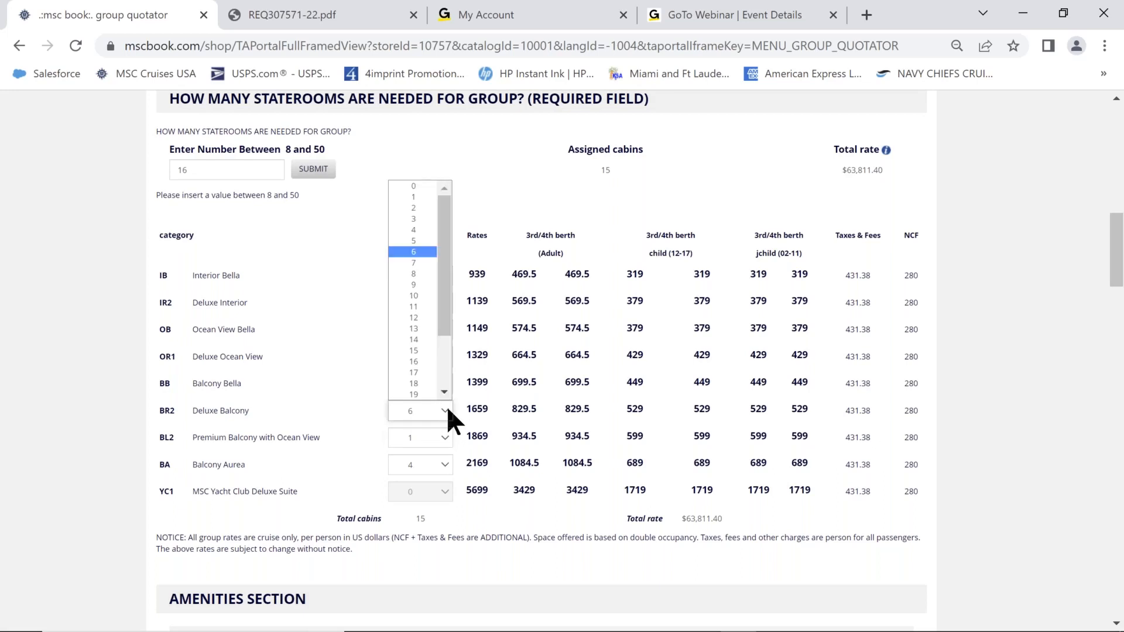
pyautogui.click(420, 265)
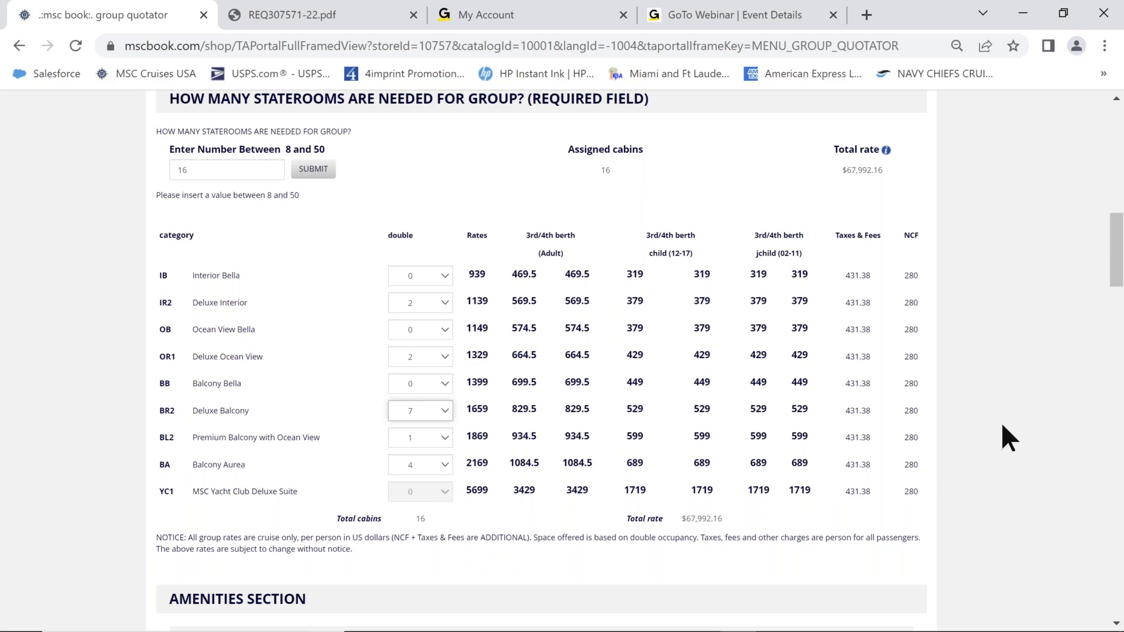
pyautogui.scroll(-6, 1002, 426)
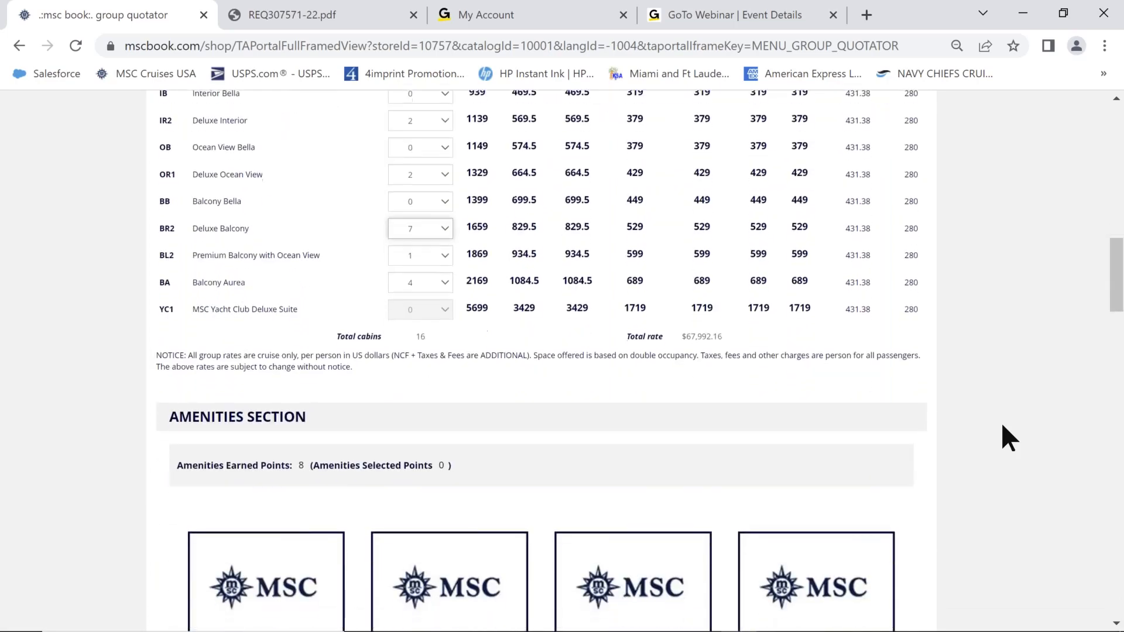
pyautogui.scroll(-2, 1002, 426)
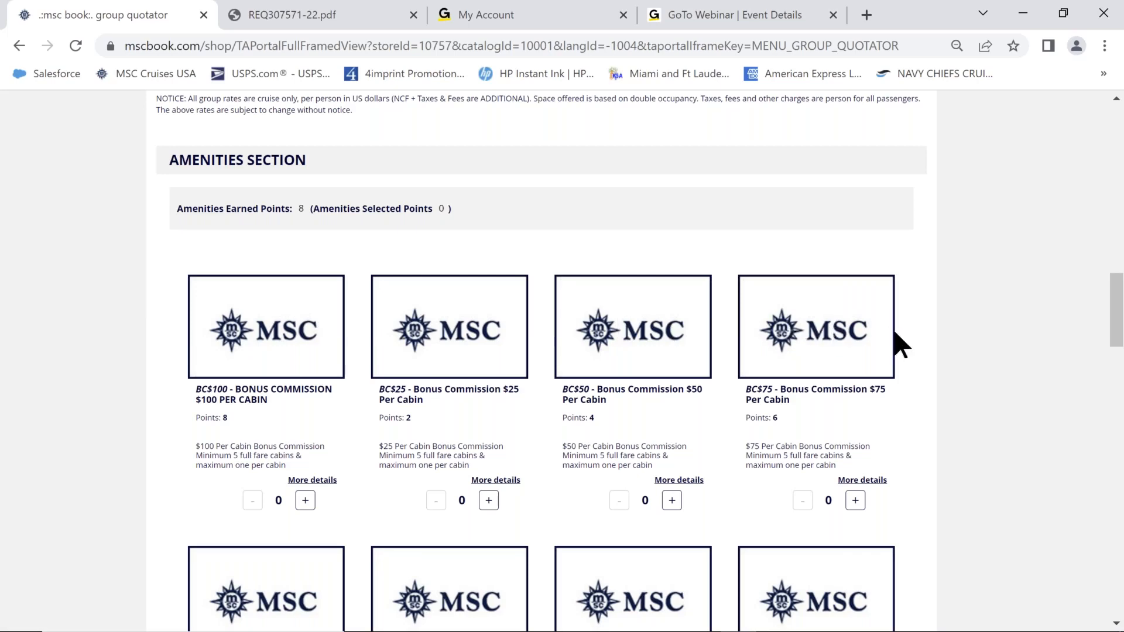
pyautogui.scroll(-5, 923, 362)
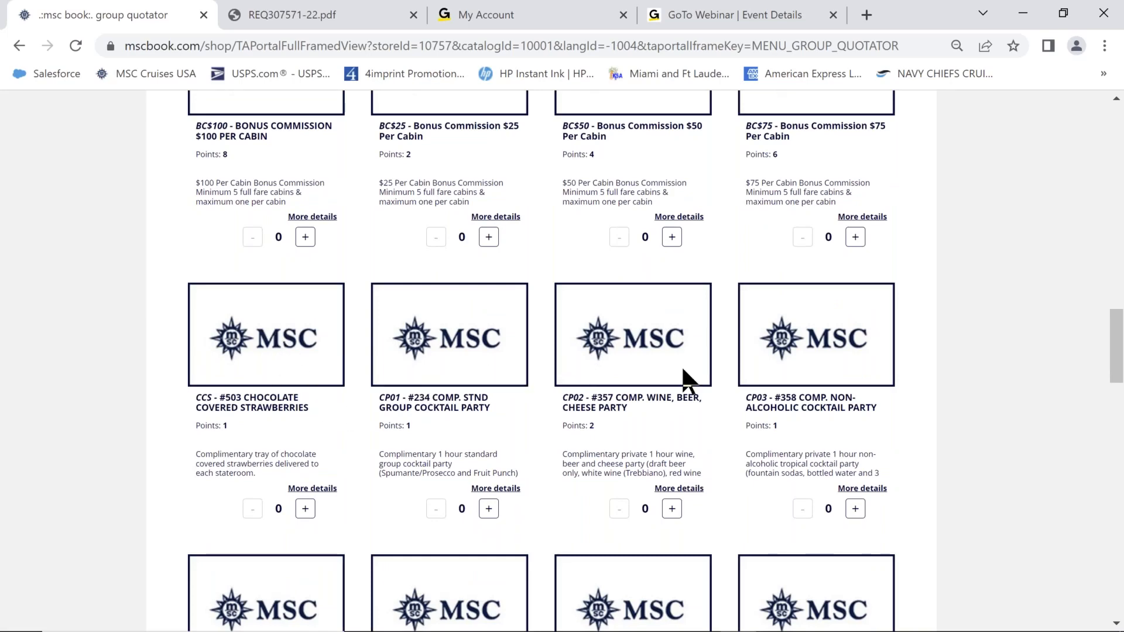
pyautogui.scroll(-5, 241, 387)
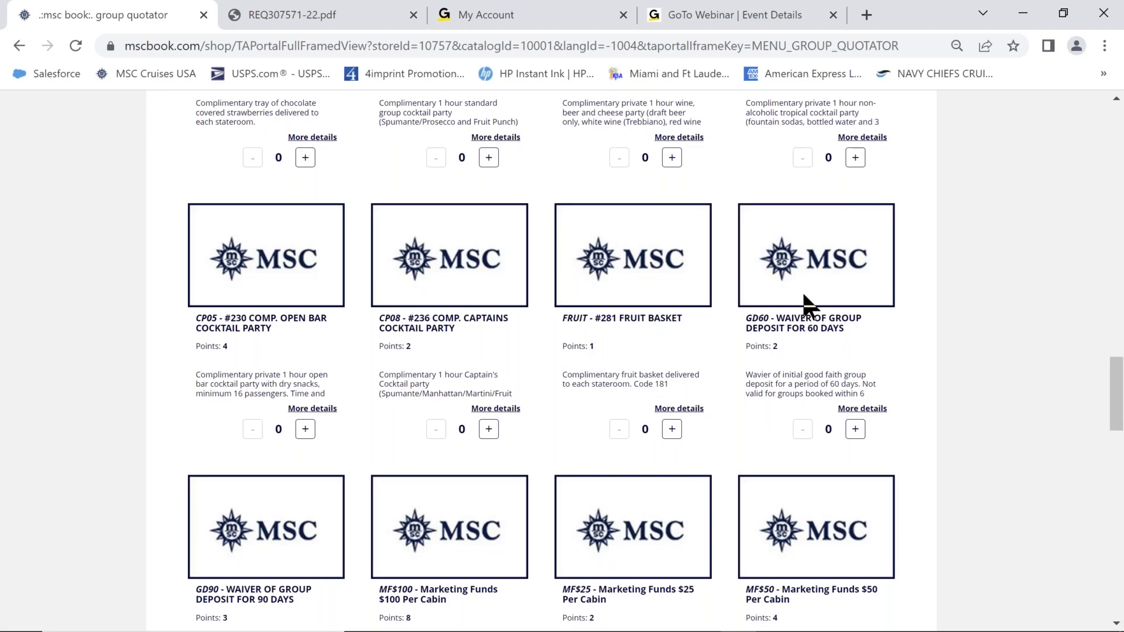
pyautogui.scroll(-3, 116, 421)
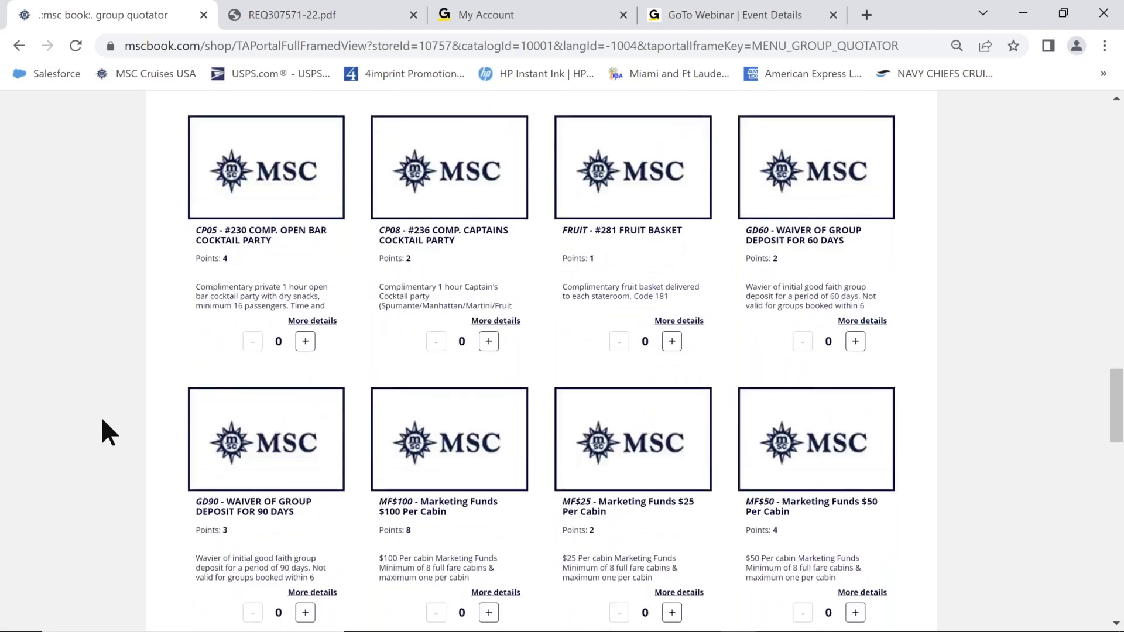
pyautogui.scroll(-2, 102, 419)
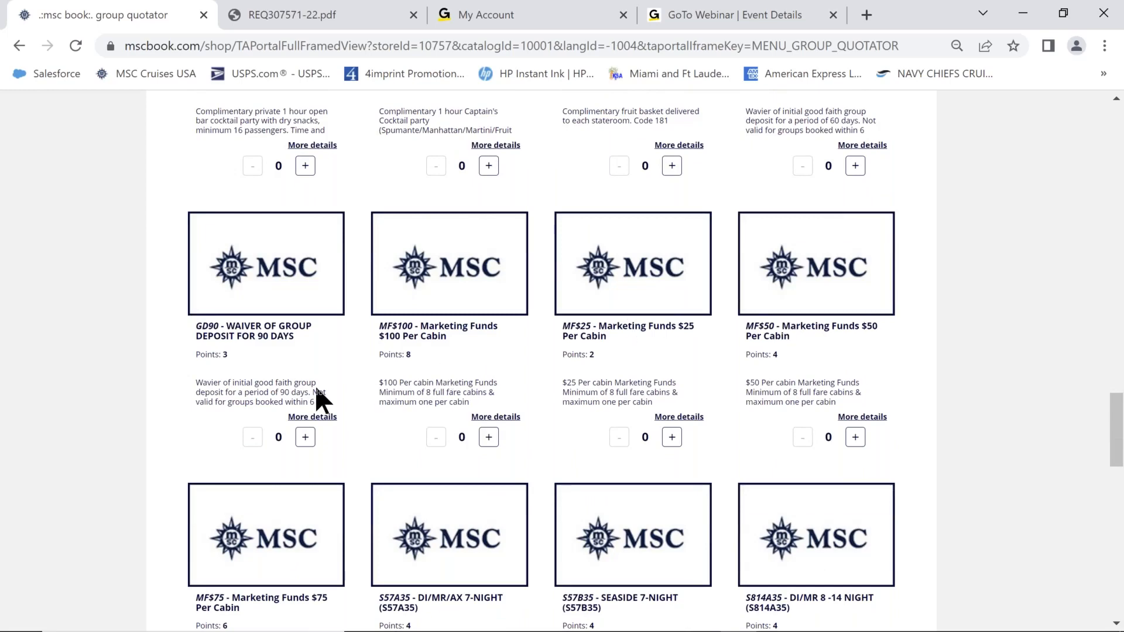
pyautogui.scroll(-2, 105, 427)
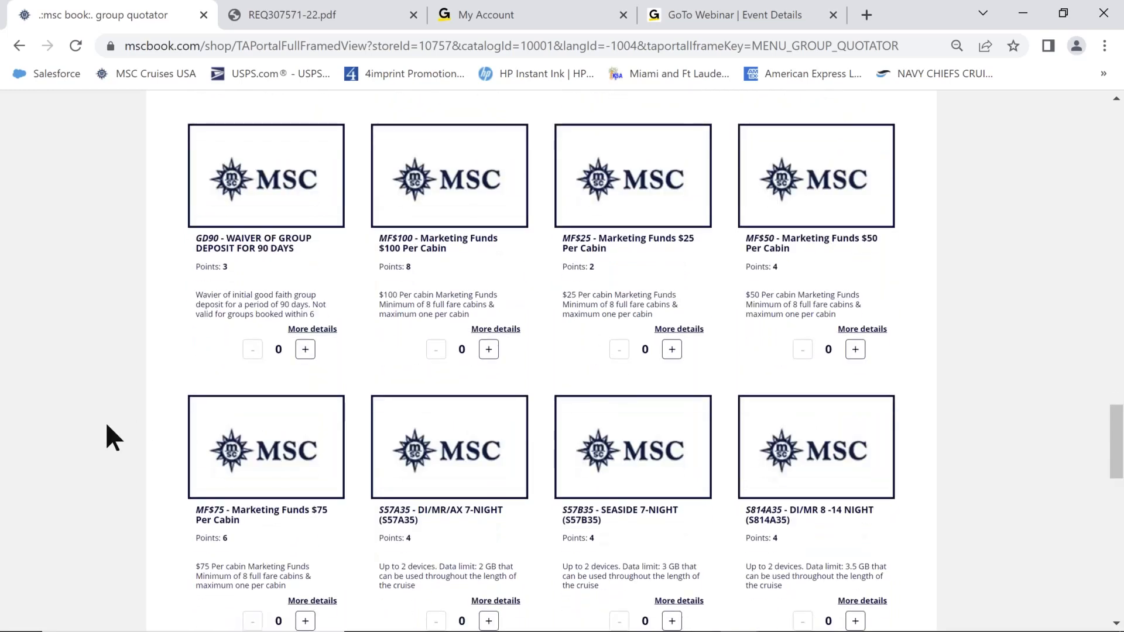
pyautogui.scroll(-2, 107, 425)
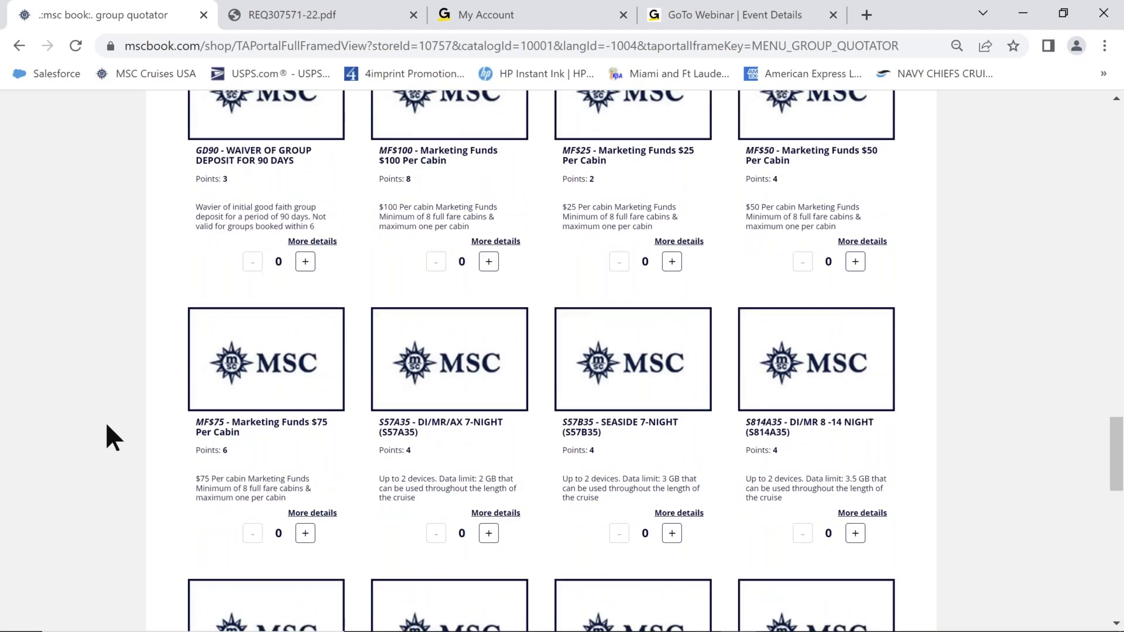
pyautogui.scroll(-2, 107, 425)
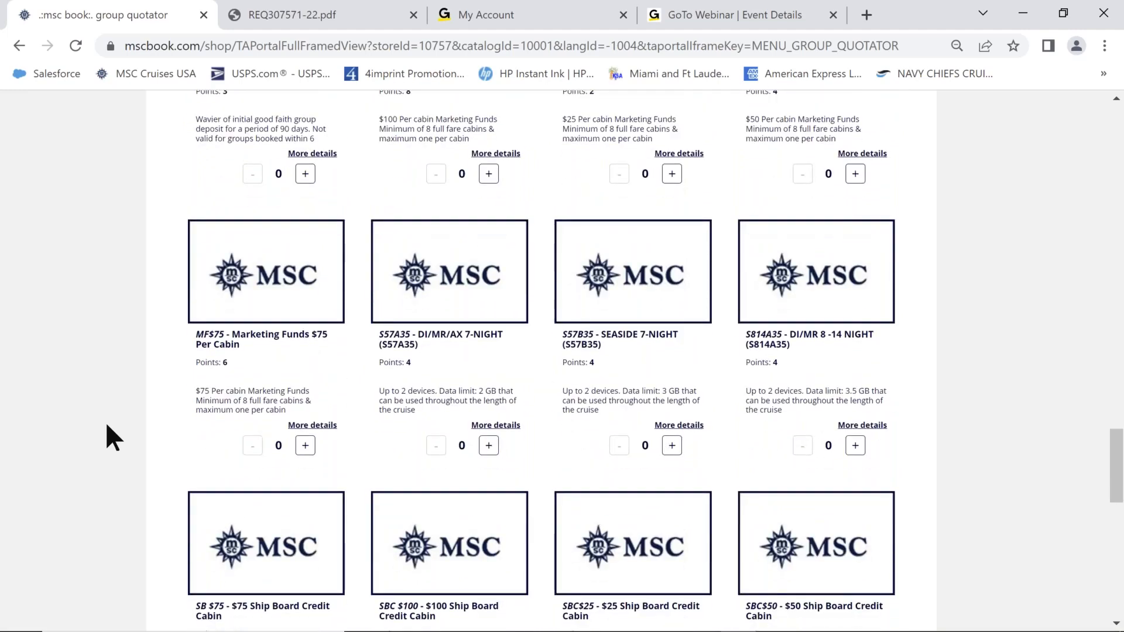
pyautogui.scroll(-2, 107, 427)
pyautogui.scroll(-2, 107, 427)
pyautogui.scroll(-2, 107, 436)
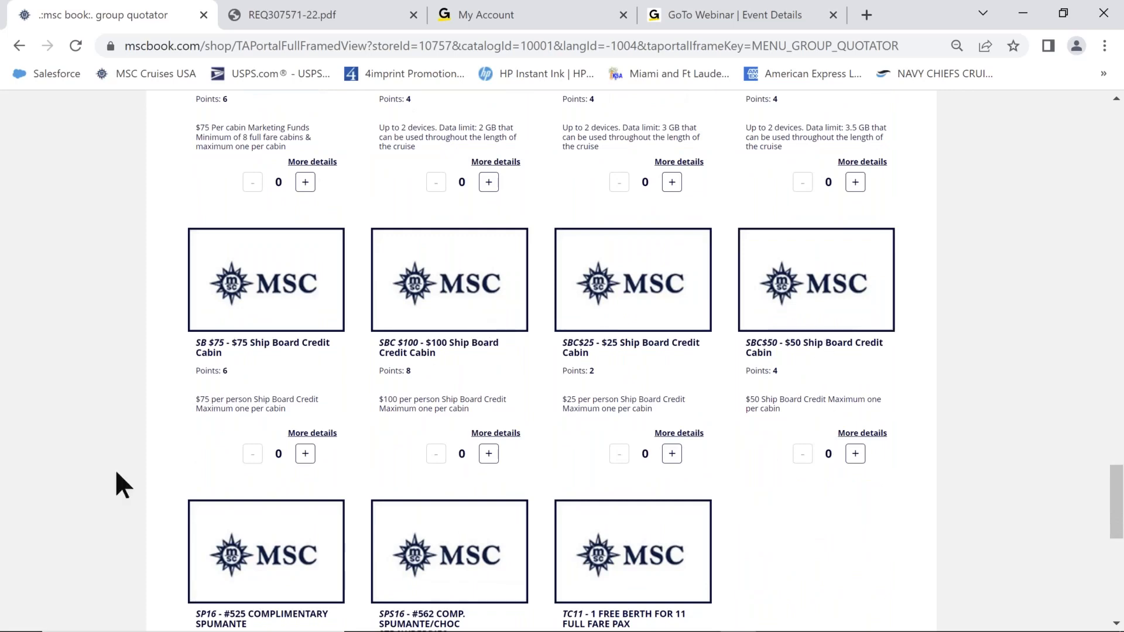
pyautogui.scroll(-3, 82, 478)
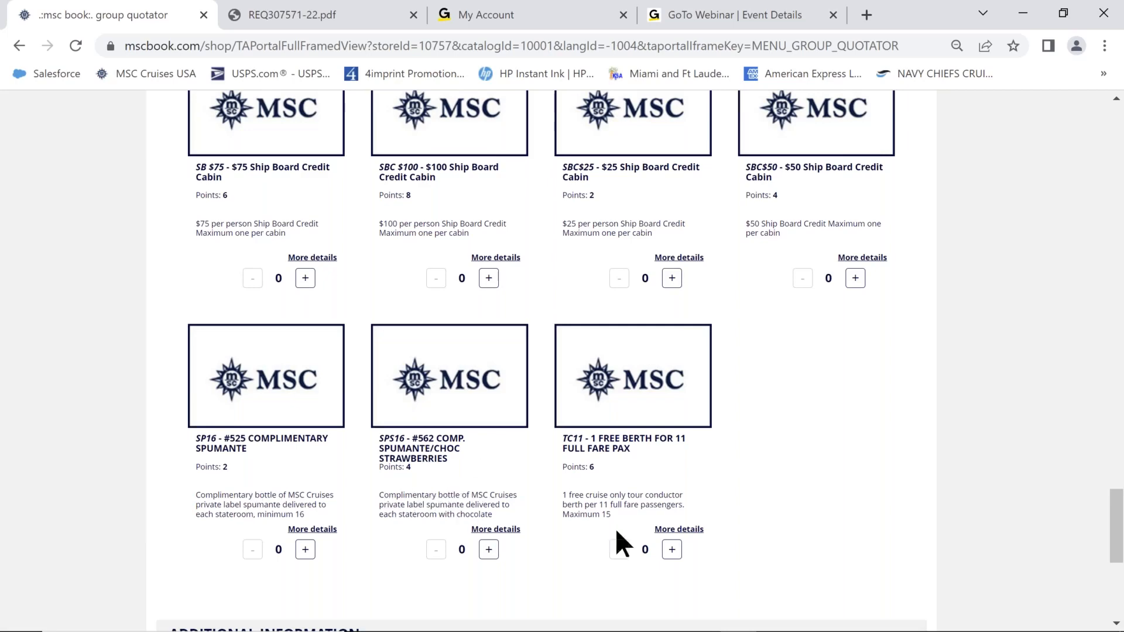
pyautogui.scroll(-2, 625, 461)
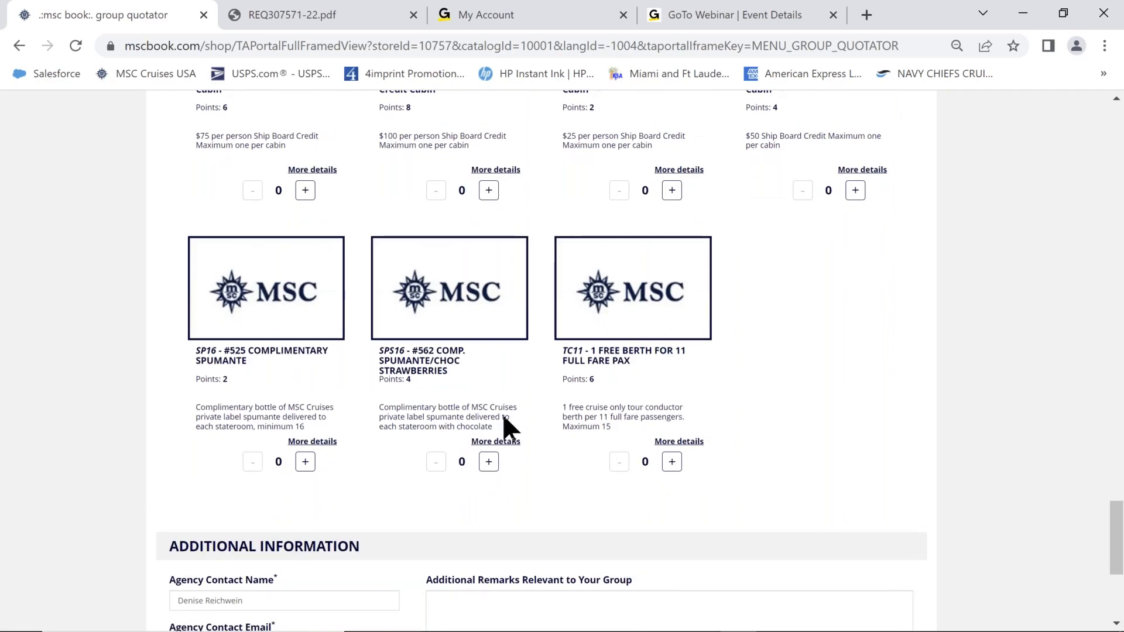
pyautogui.scroll(10, 100, 398)
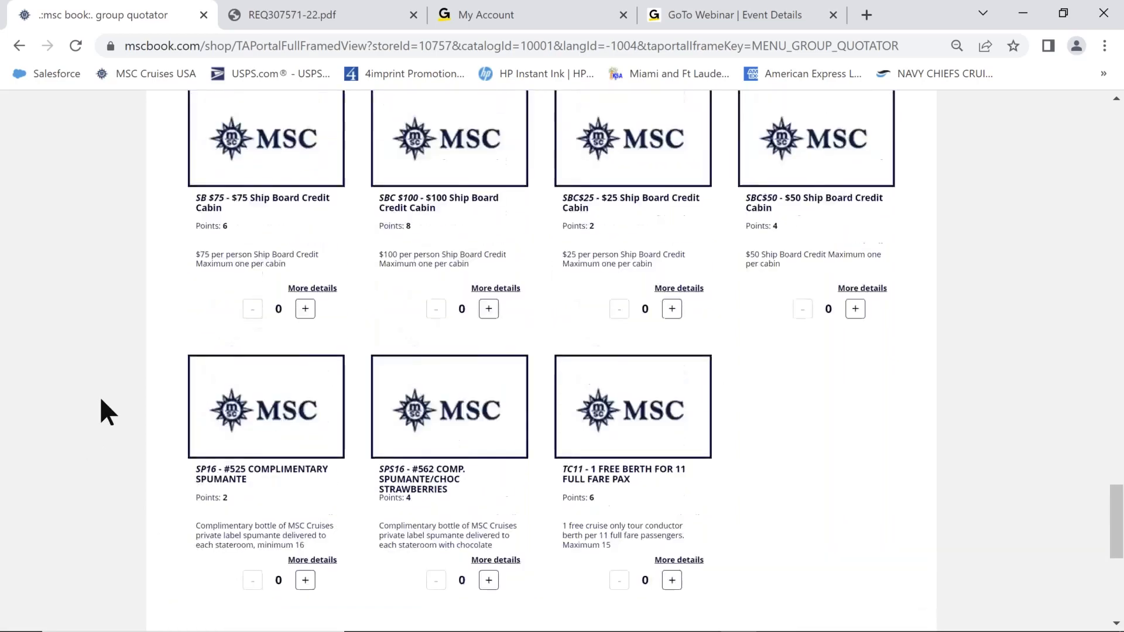
pyautogui.scroll(11, 100, 398)
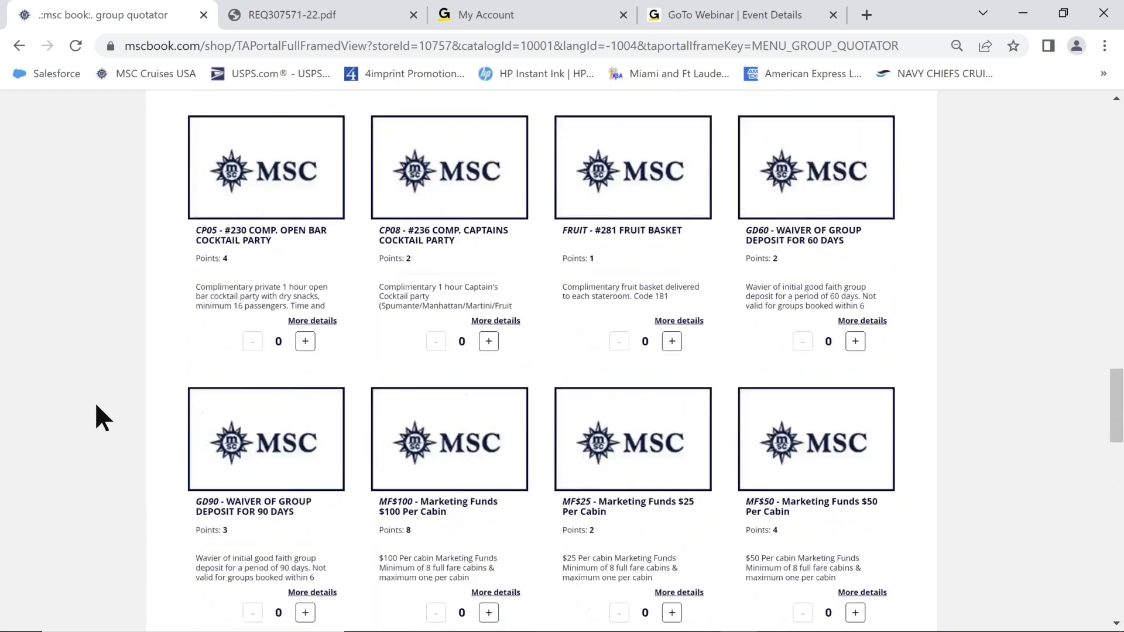
pyautogui.scroll(7, 97, 407)
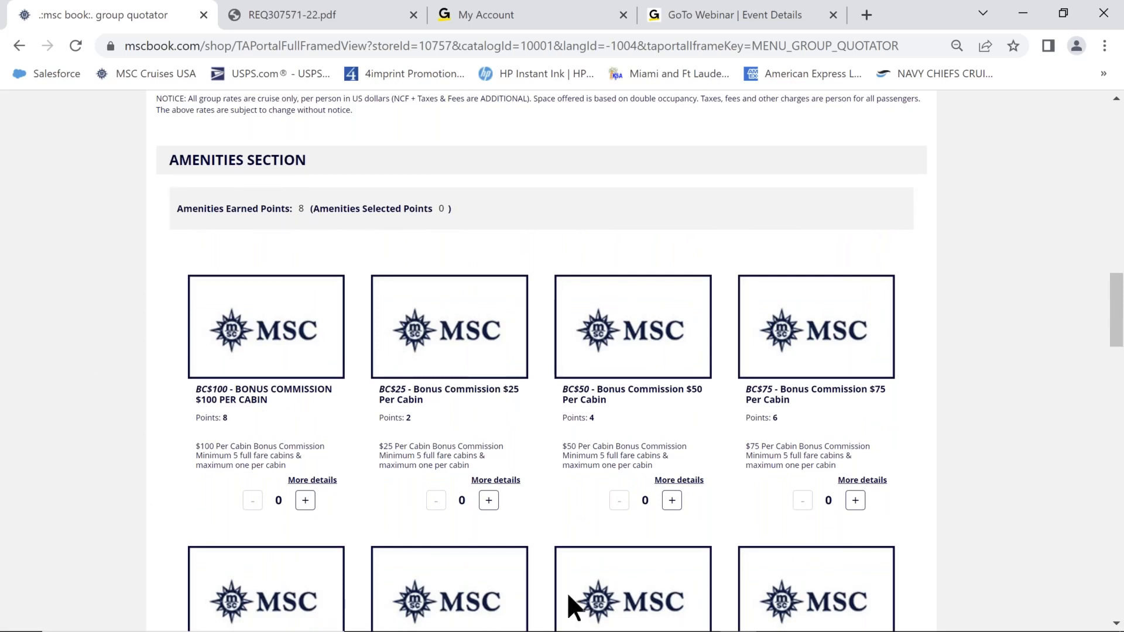
# Add one $50 Bonus Commission amenity and review its details.
pyautogui.click(672, 501)
pyautogui.click(690, 482)
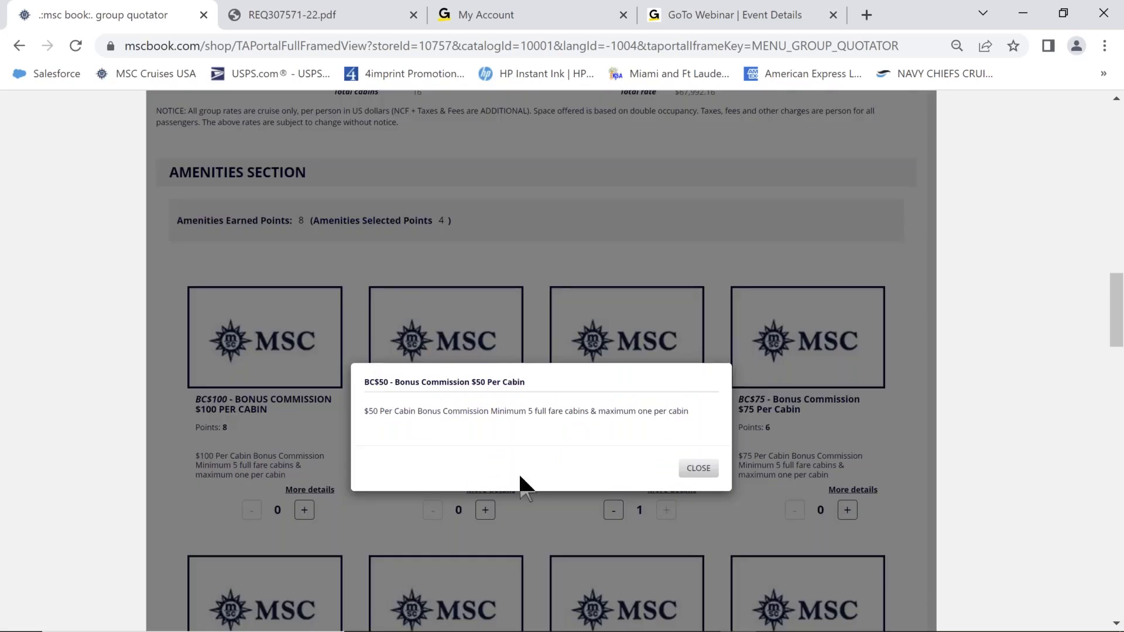
pyautogui.click(700, 471)
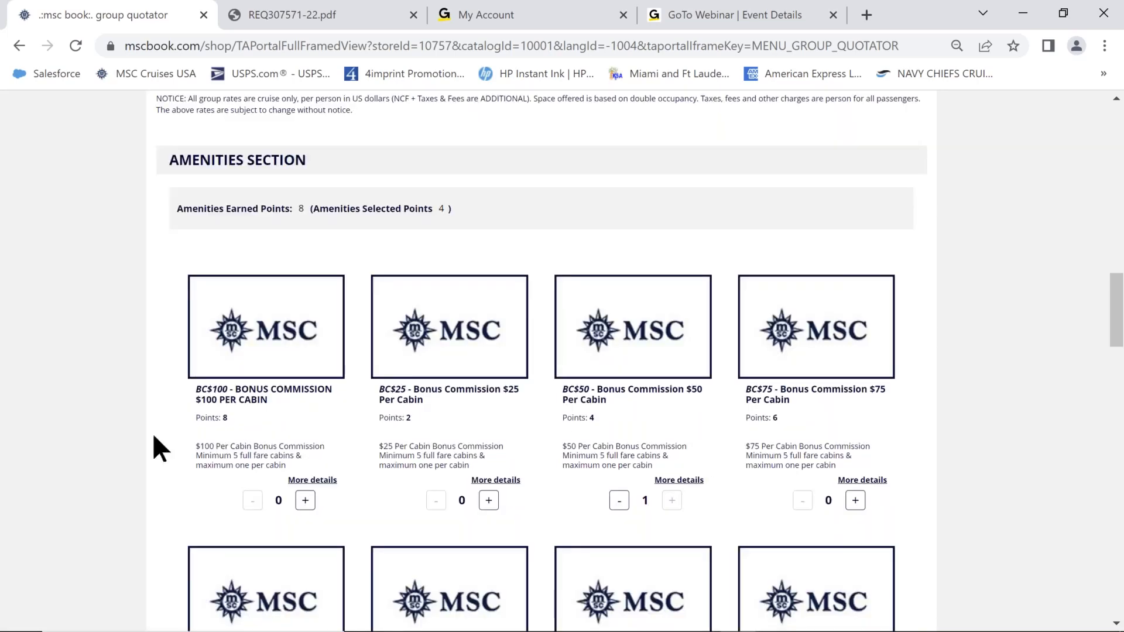
# Add one $50 Ship Board Credit amenity, using all 8 earned points.
pyautogui.scroll(-1, 110, 437)
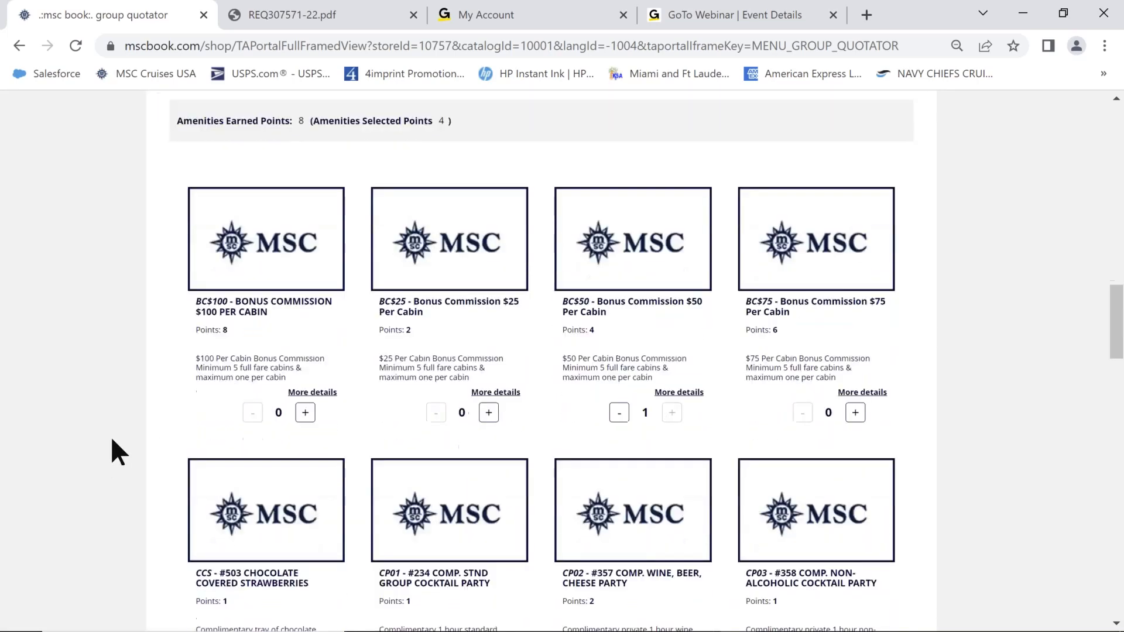
pyautogui.scroll(-10, 113, 440)
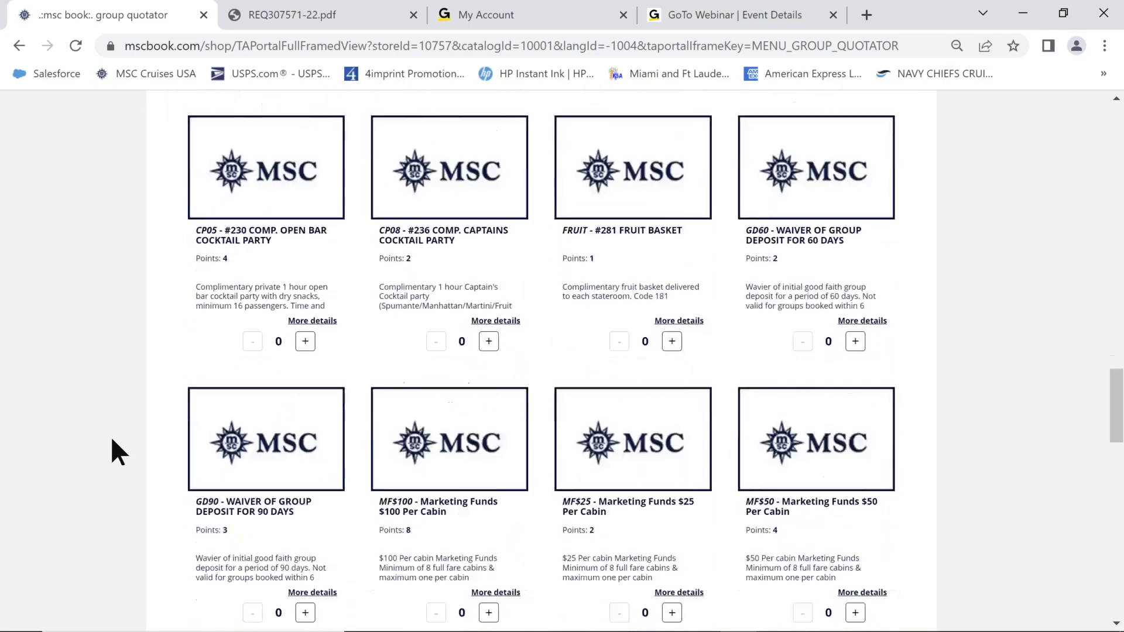
pyautogui.scroll(-7, 110, 437)
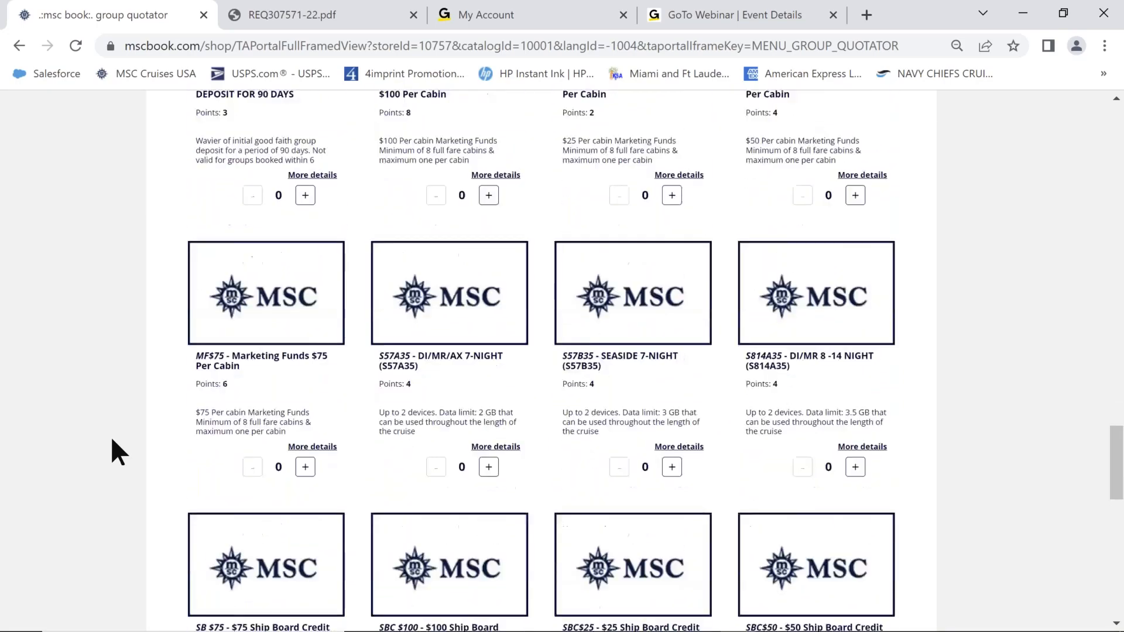
pyautogui.scroll(-6, 111, 437)
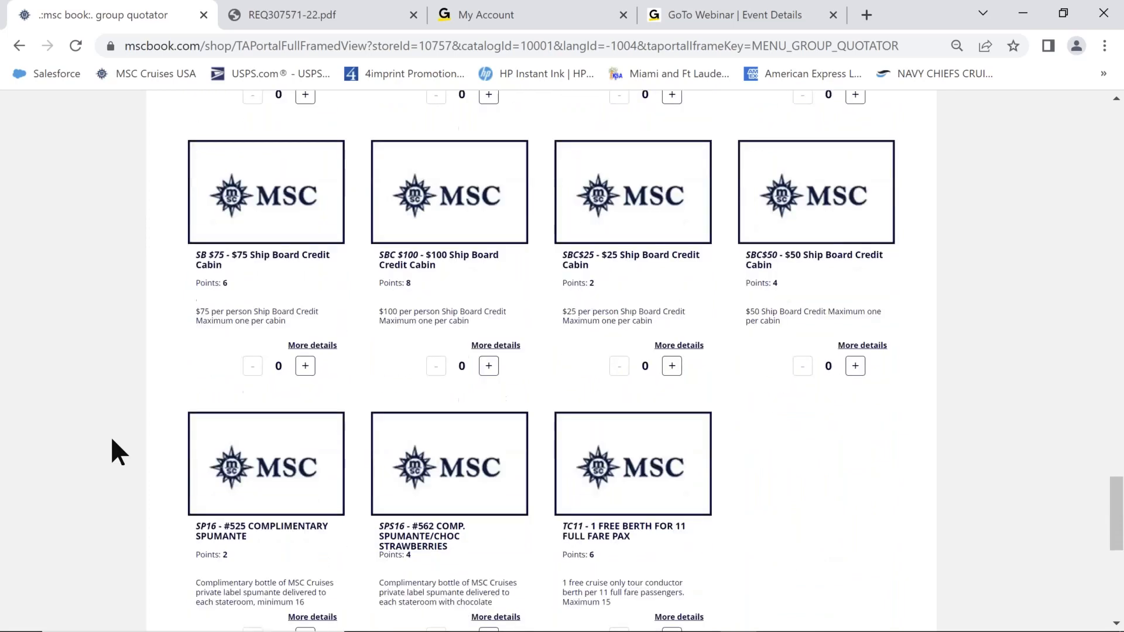
pyautogui.click(855, 369)
pyautogui.scroll(12, 141, 406)
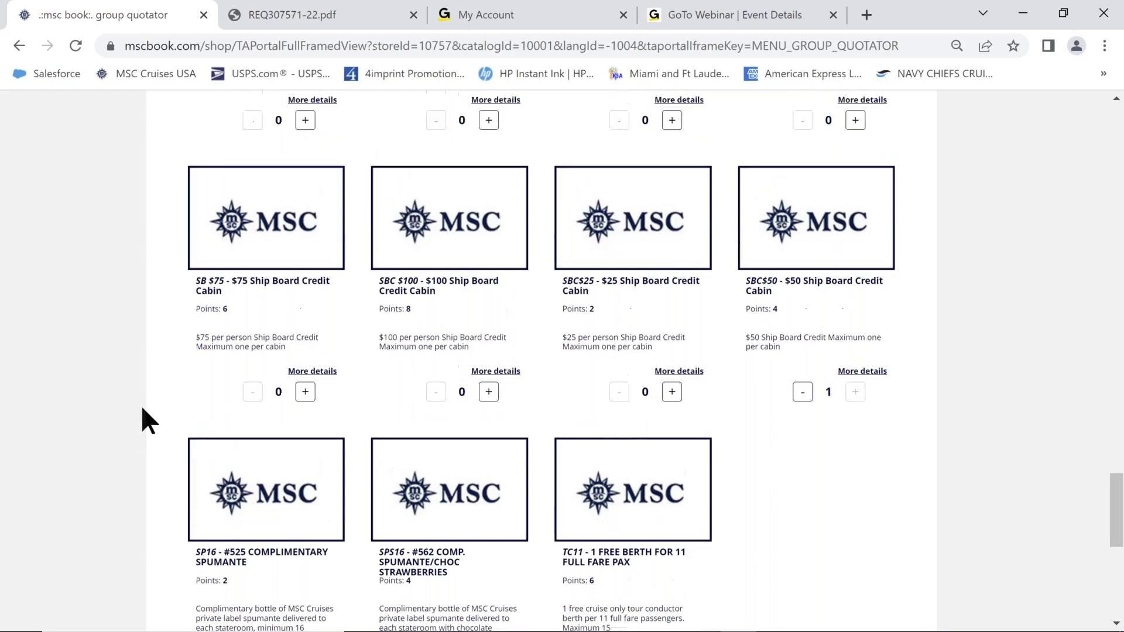
pyautogui.scroll(12, 101, 415)
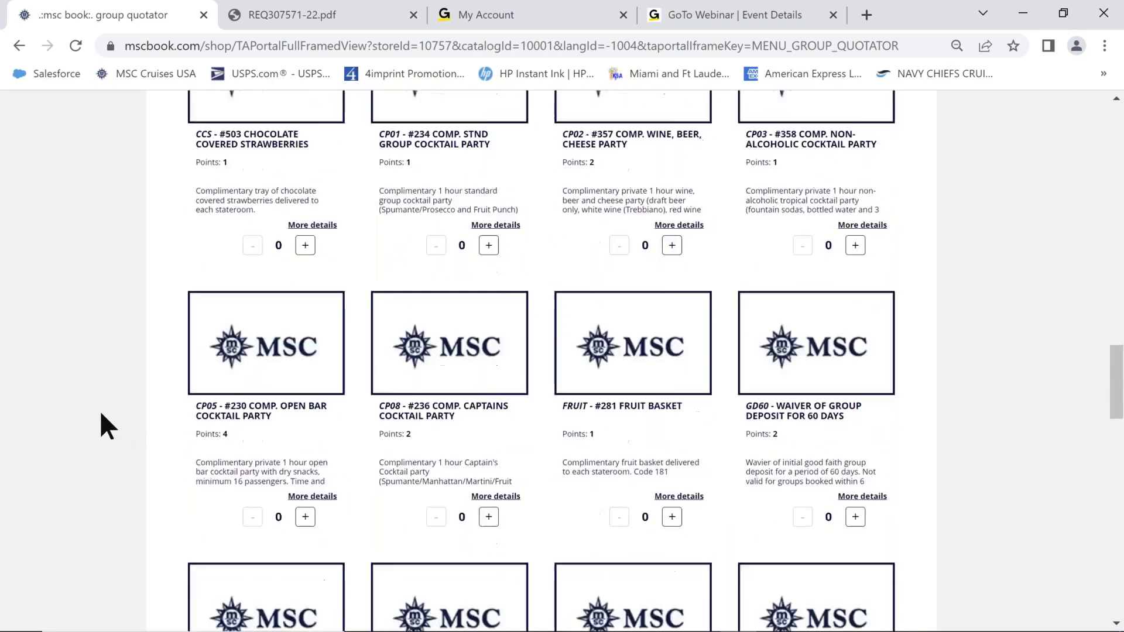
pyautogui.scroll(1, 106, 421)
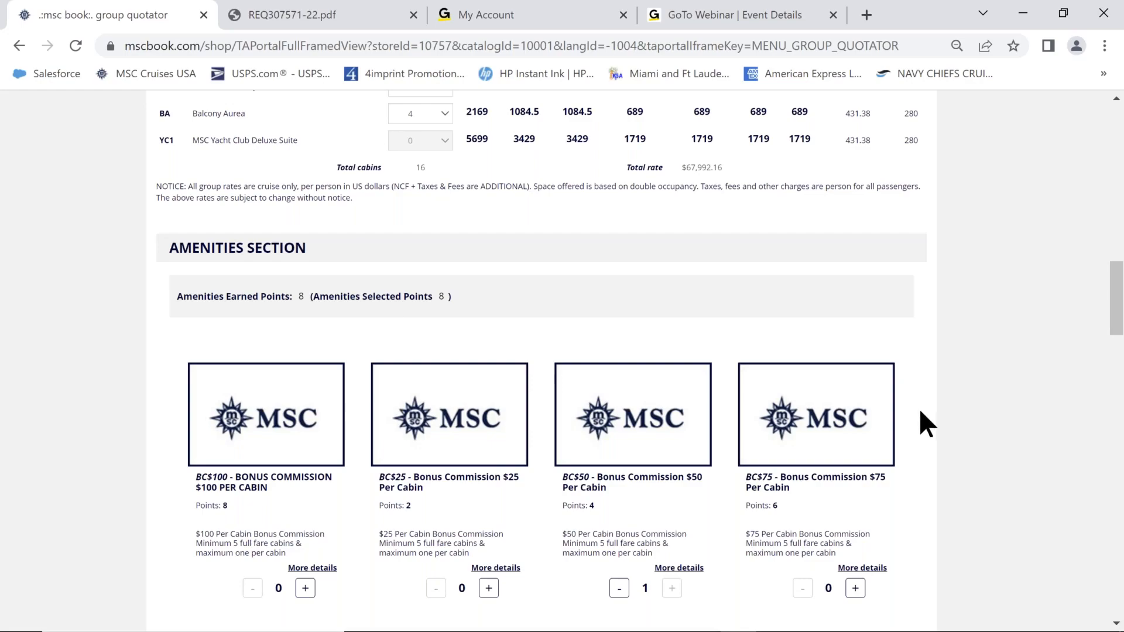
pyautogui.scroll(-10, 920, 412)
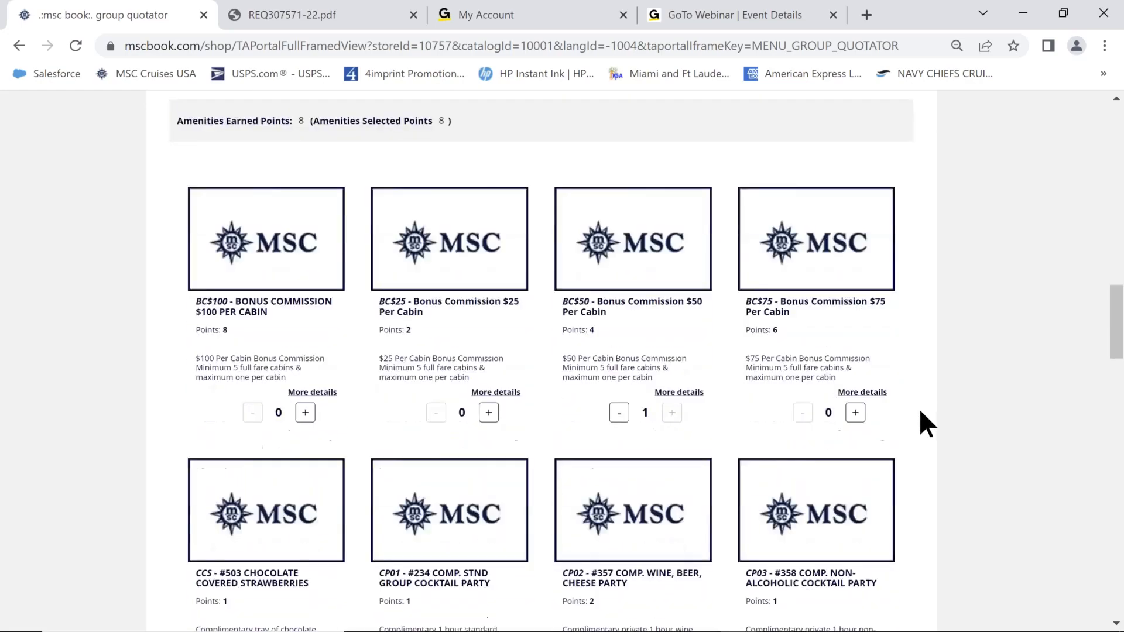
pyautogui.scroll(-12, 920, 412)
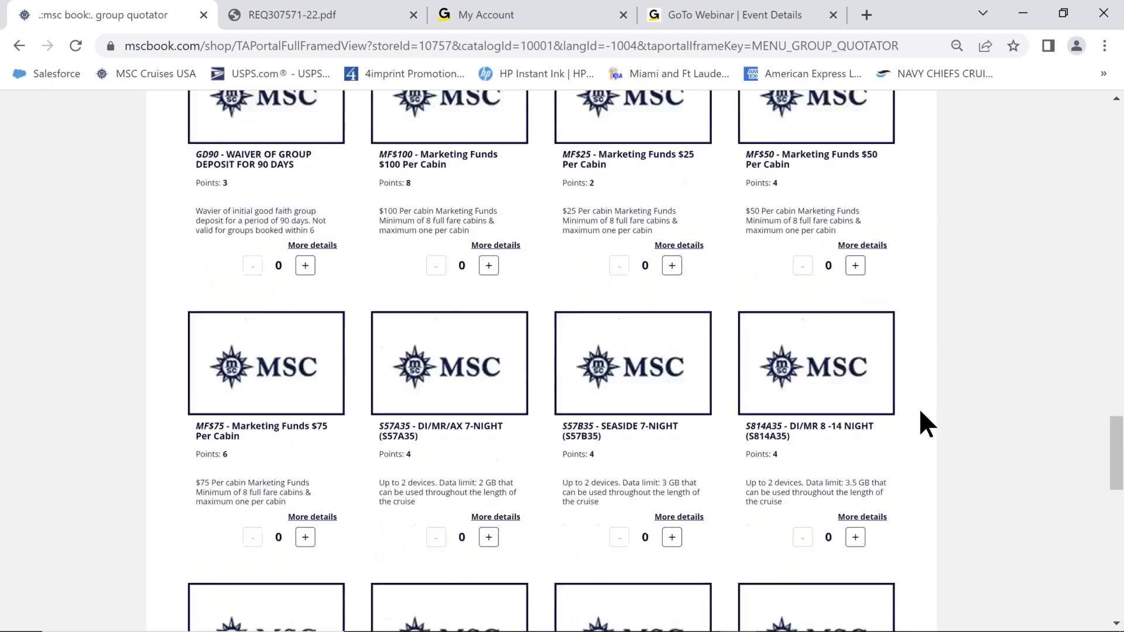
pyautogui.scroll(-6, 921, 413)
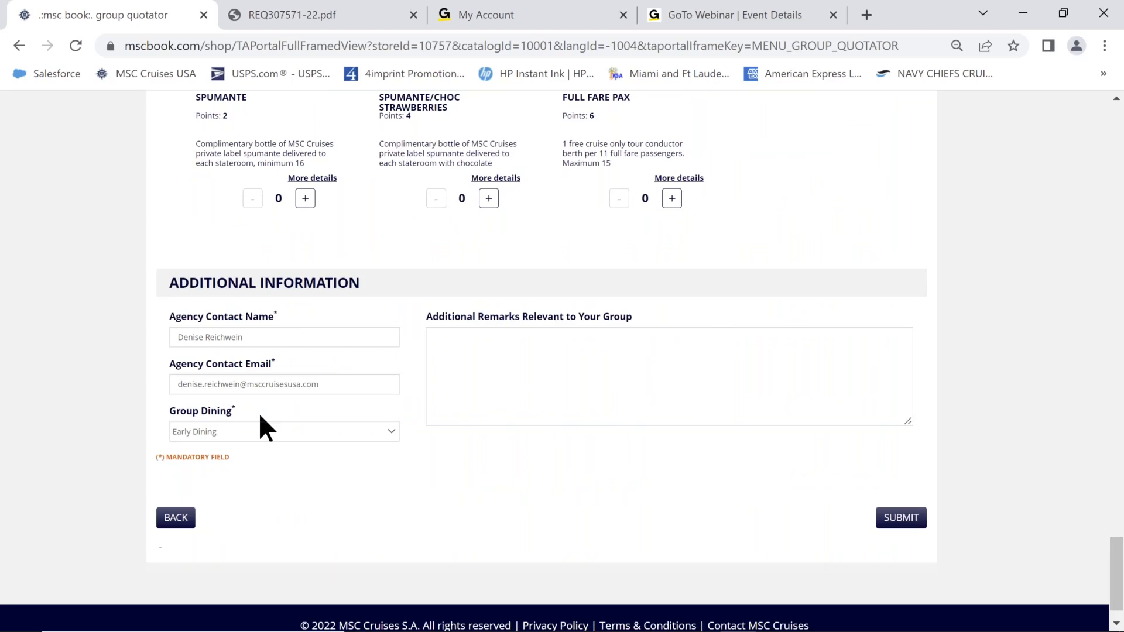
# Replace the Agency Contact Name with the contact's first name only, leaving the email unchanged.
pyautogui.click(252, 337)
pyautogui.hotkey('ctrl', 'a')
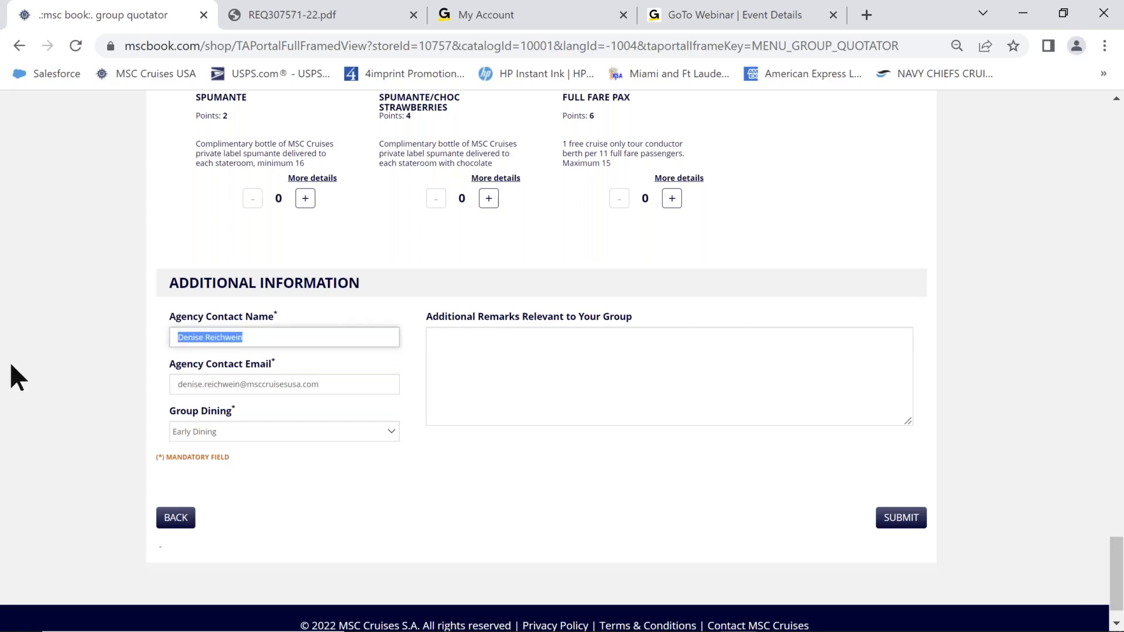
pyautogui.press('BackSpace')
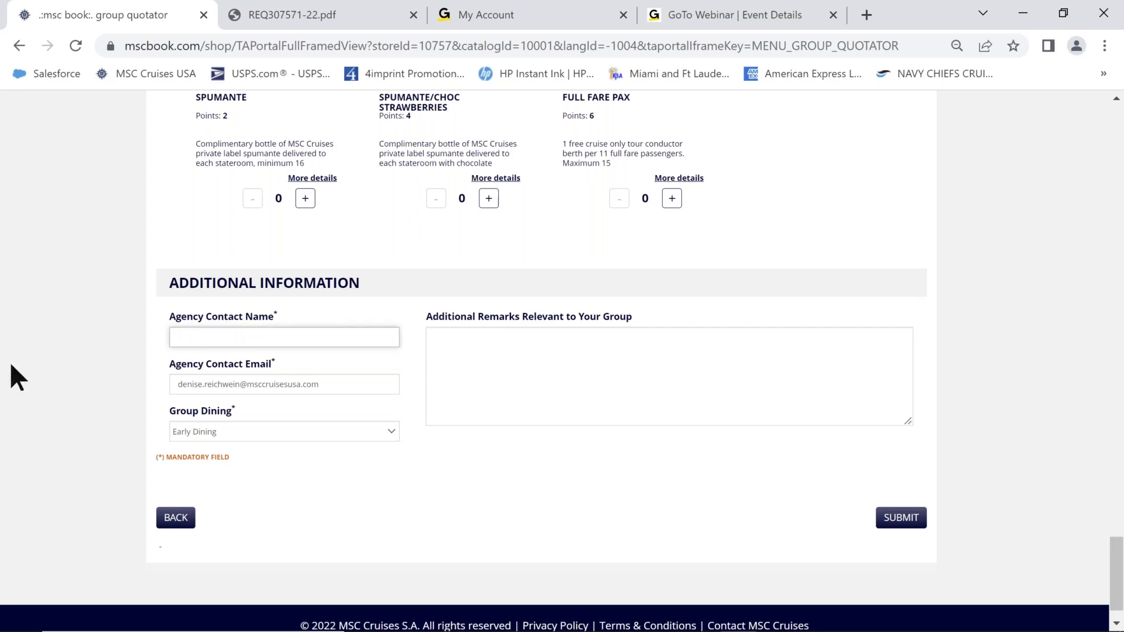
pyautogui.write('Denise')
pyautogui.click(340, 389)
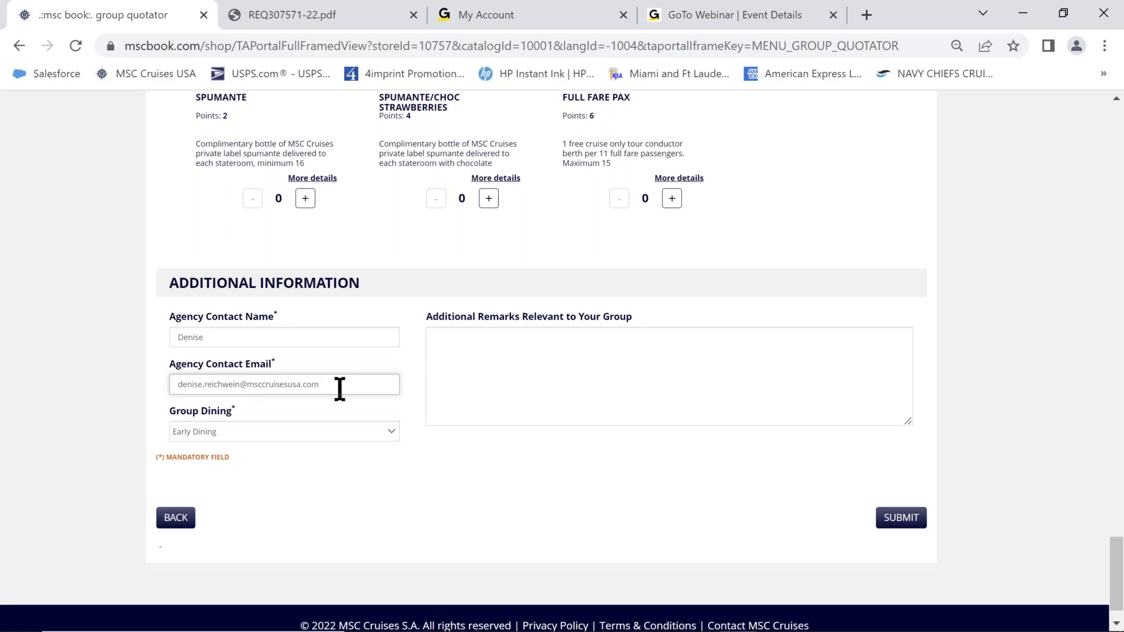
pyautogui.moveTo(340, 389); pyautogui.dragTo(3, 421)
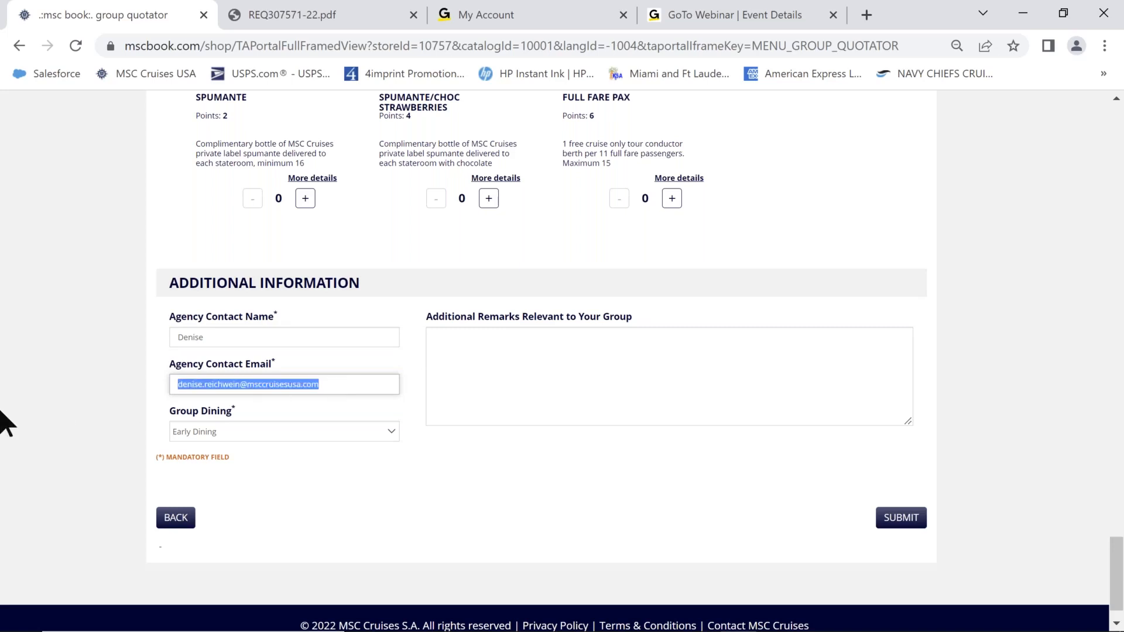
pyautogui.click(349, 388)
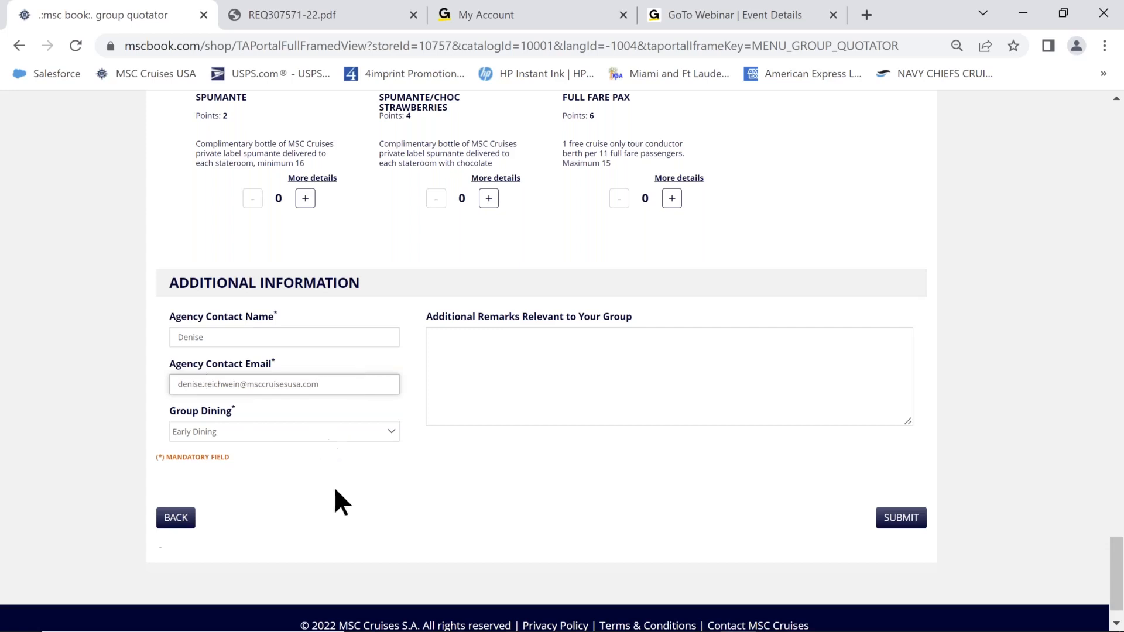
# Switch Group Dining from Early Dining to Late Dining.
pyautogui.click(388, 433)
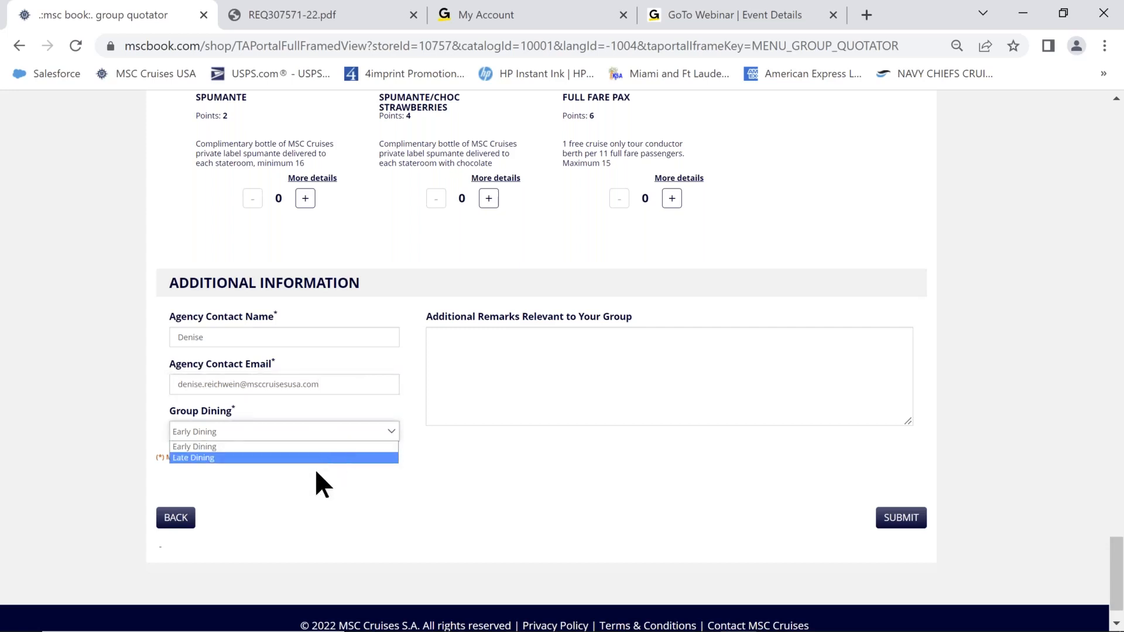
pyautogui.click(246, 457)
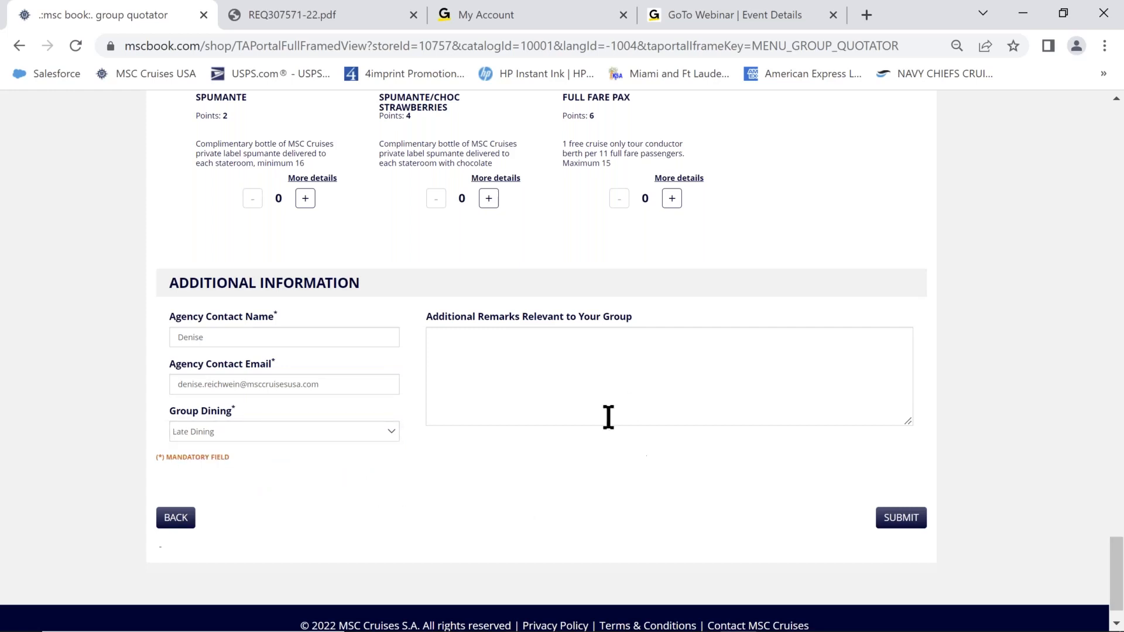
pyautogui.click(550, 378)
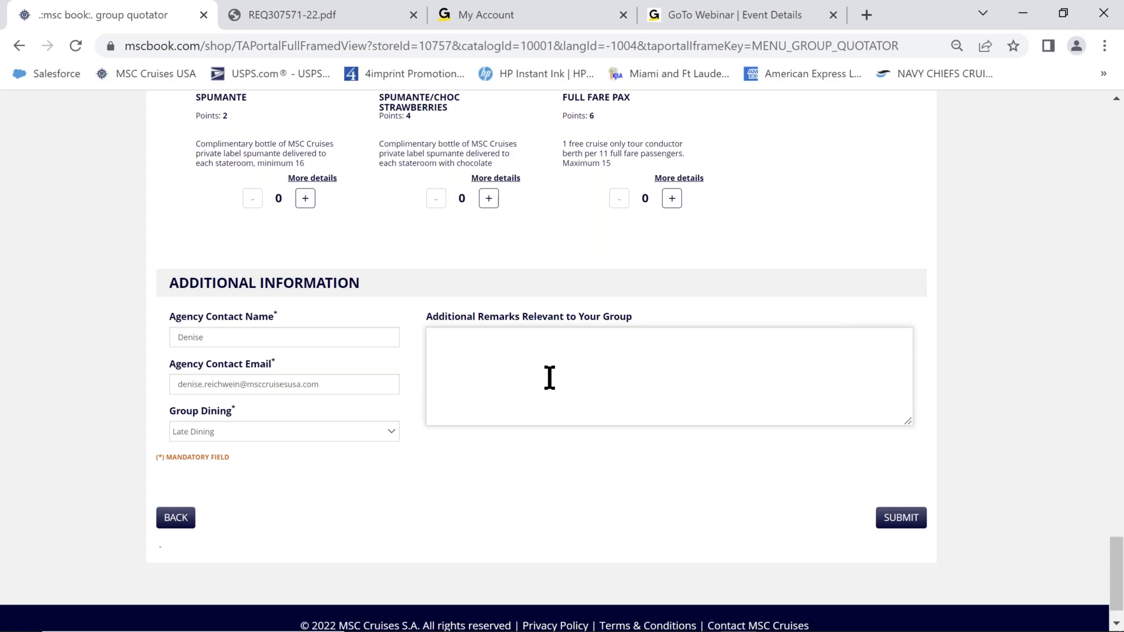
# Enter remarks 'Group will be adding prepaid service charges' and 'Group will also have an overcharge'.
pyautogui.write('Group will be adding prepaid service charges.')
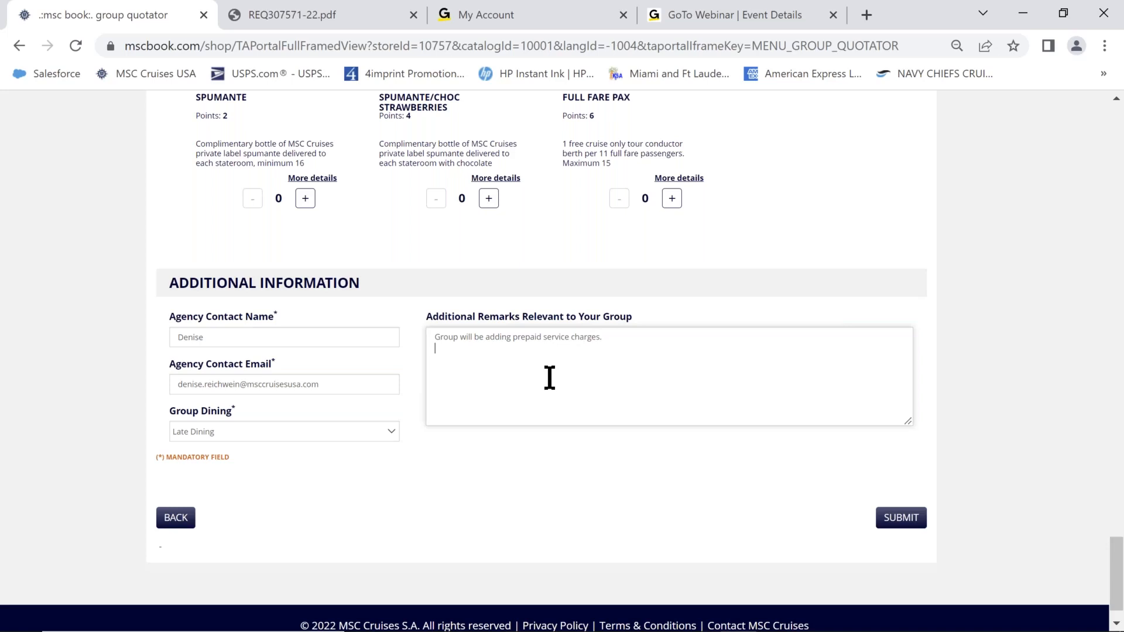
pyautogui.press('BackSpace')
pyautogui.write('Group will also have an overcharge')
# Submit the additional information and review the Summary: Late Dining, 16 cabins, $67,992.16 total.
pyautogui.click(898, 520)
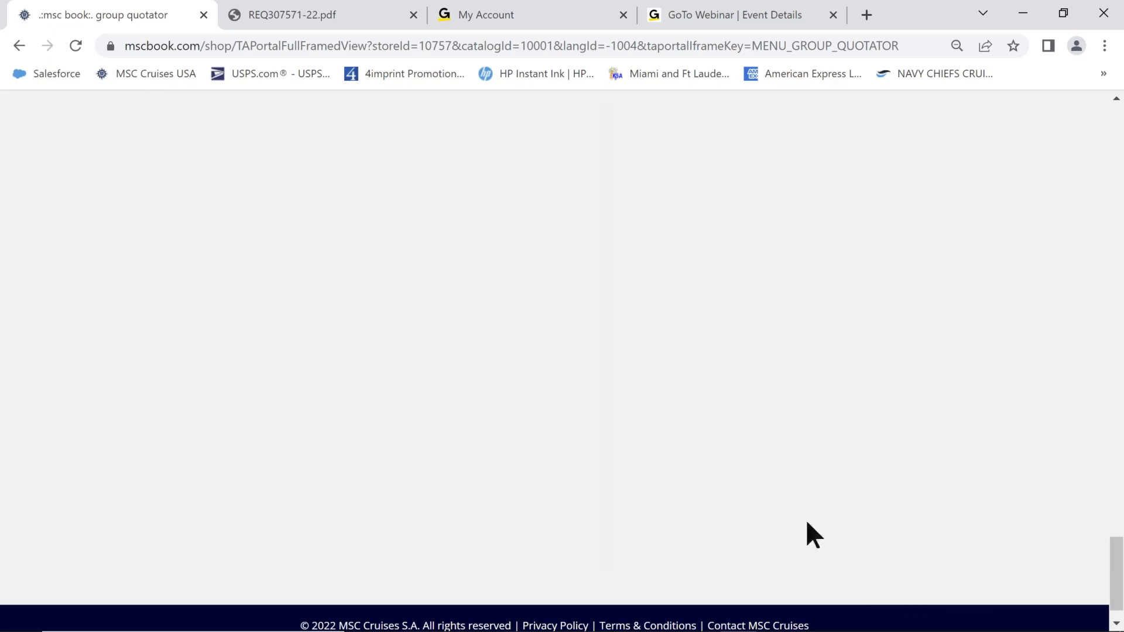
pyautogui.scroll(2, 974, 449)
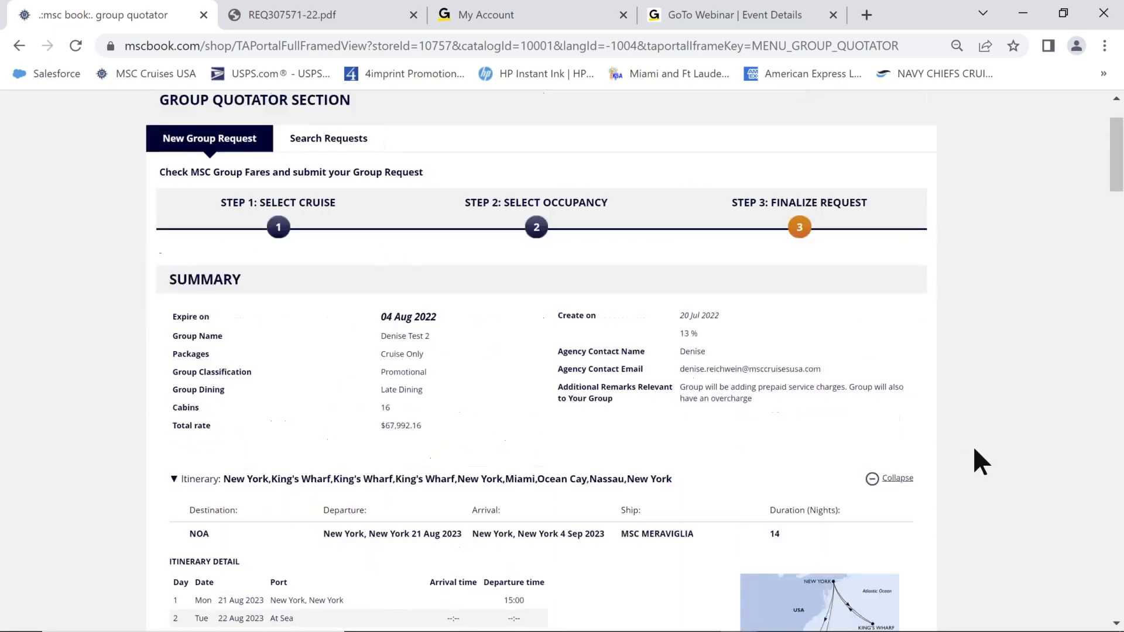
pyautogui.scroll(-3, 973, 449)
pyautogui.scroll(2, 969, 449)
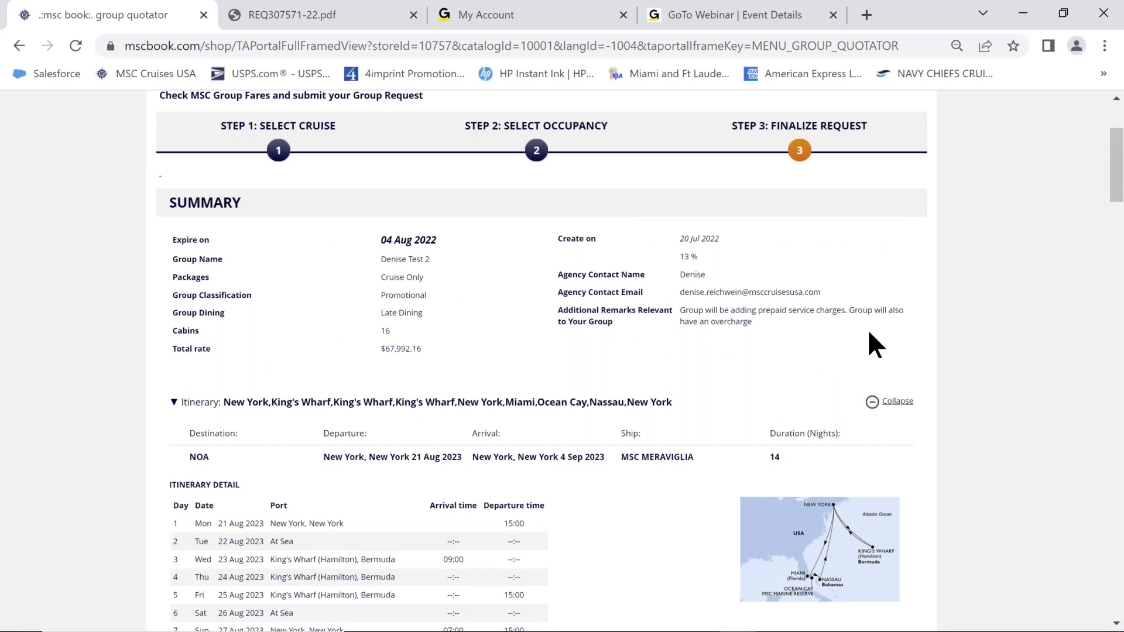
pyautogui.scroll(2, 867, 329)
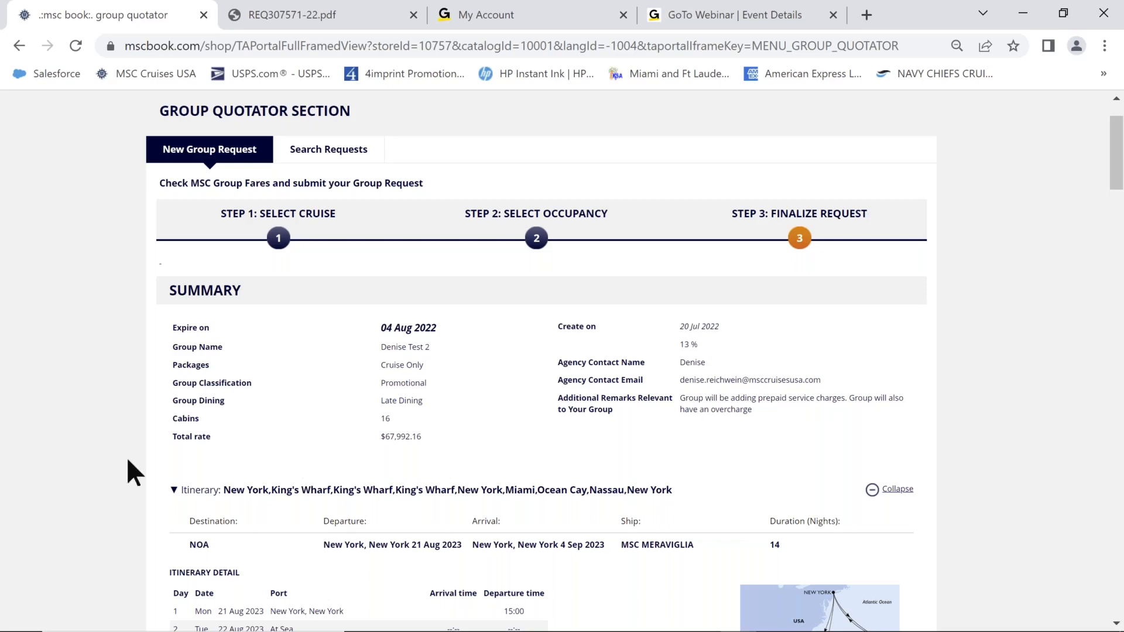
pyautogui.scroll(-5, 80, 442)
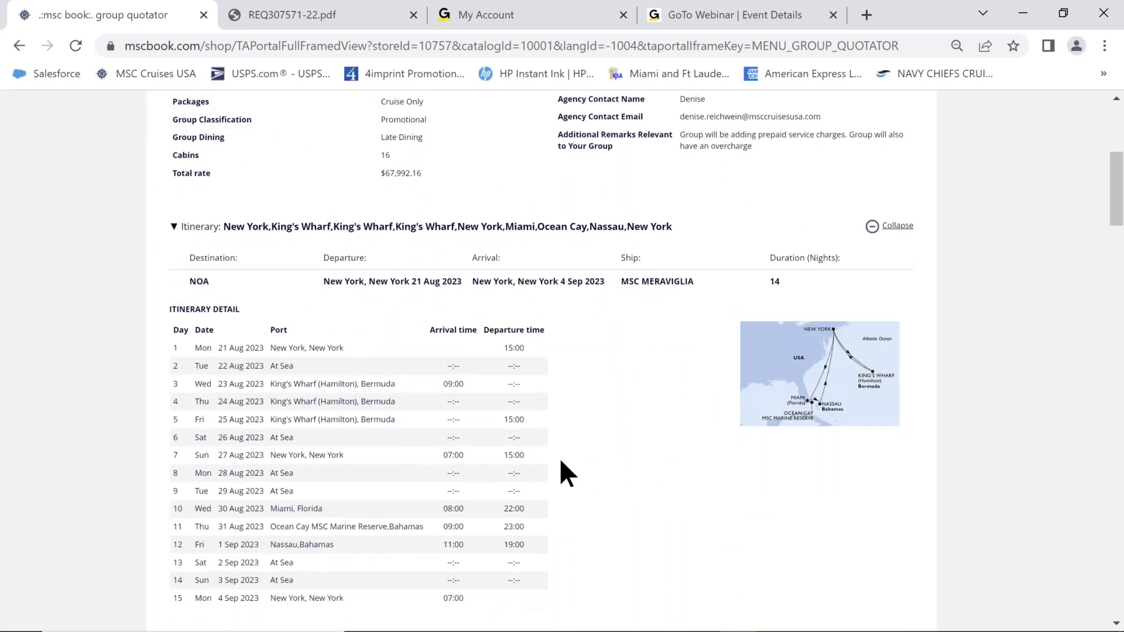
pyautogui.click(871, 229)
pyautogui.click(871, 229)
pyautogui.scroll(-8, 142, 359)
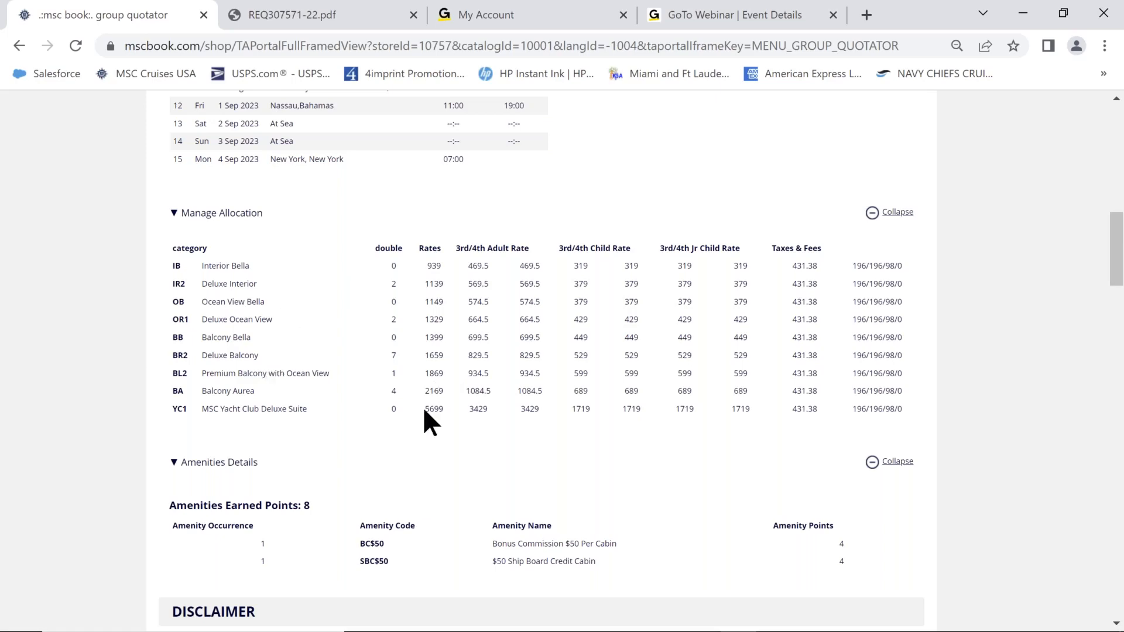
pyautogui.scroll(-3, 87, 422)
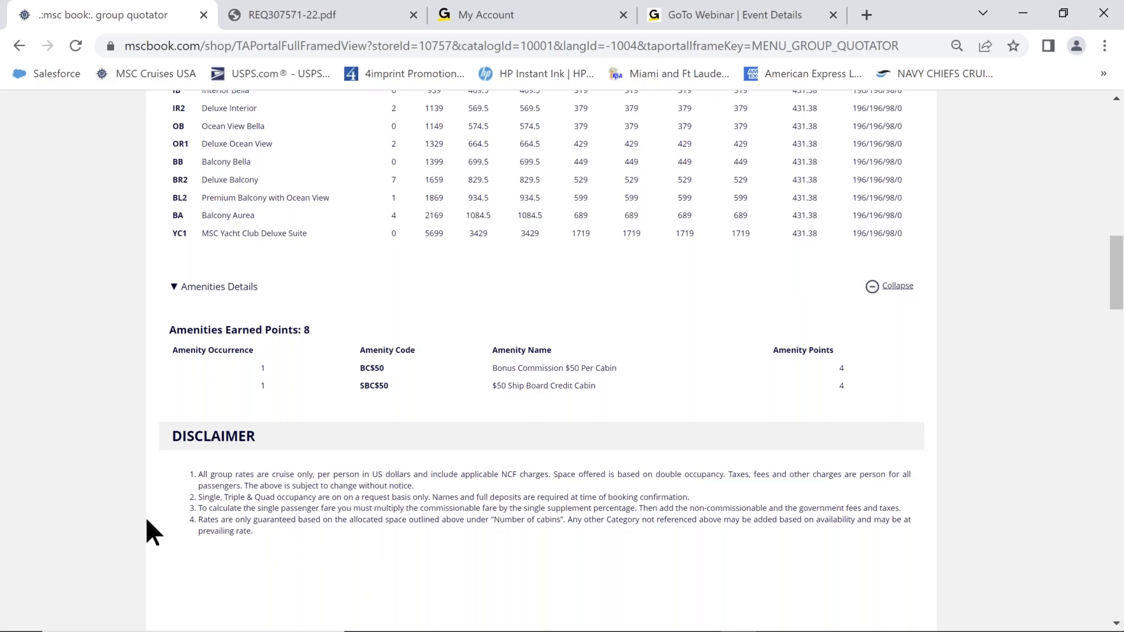
pyautogui.scroll(-5, 151, 520)
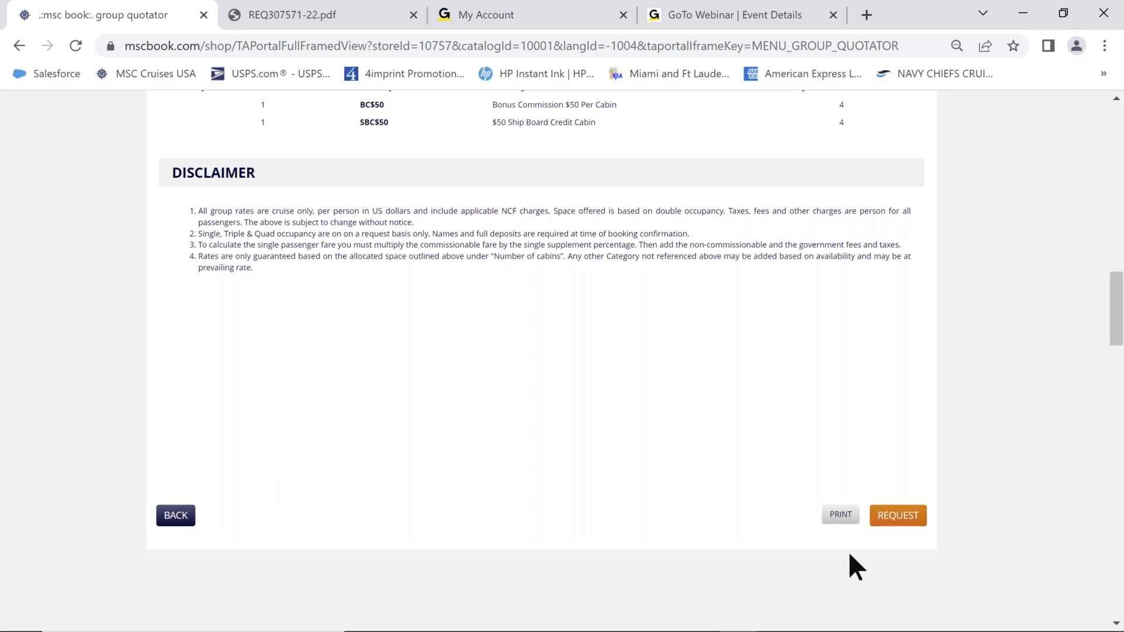
# Send the quote request and confirm it is listed as Quoted, 16 cabins, $67,992.16.
pyautogui.click(892, 521)
pyautogui.scroll(10, 860, 442)
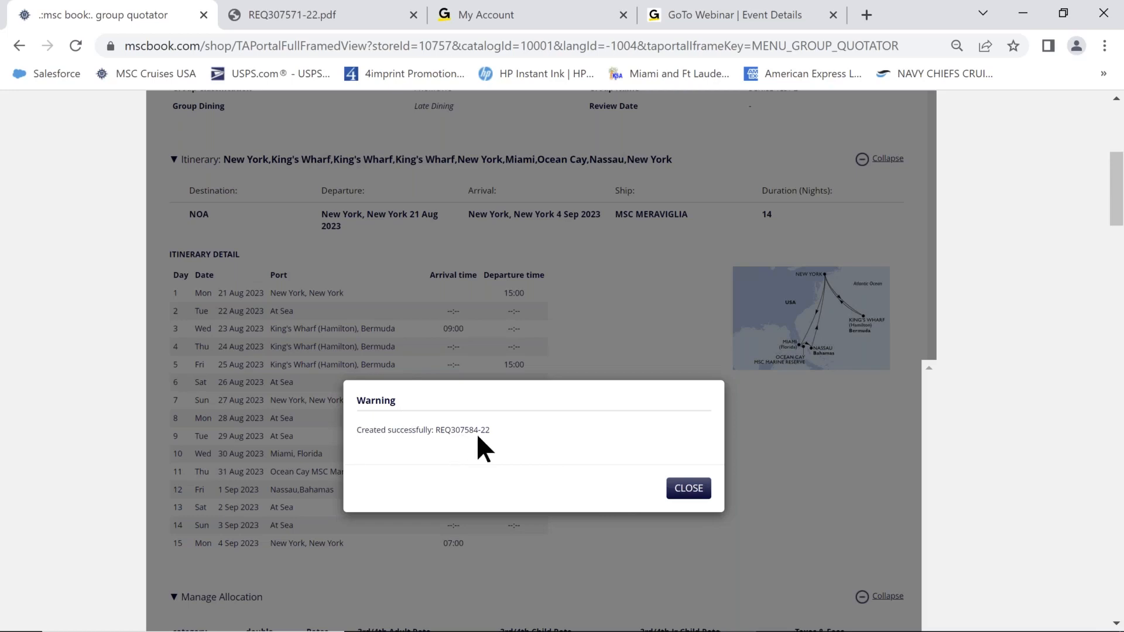
pyautogui.click(686, 494)
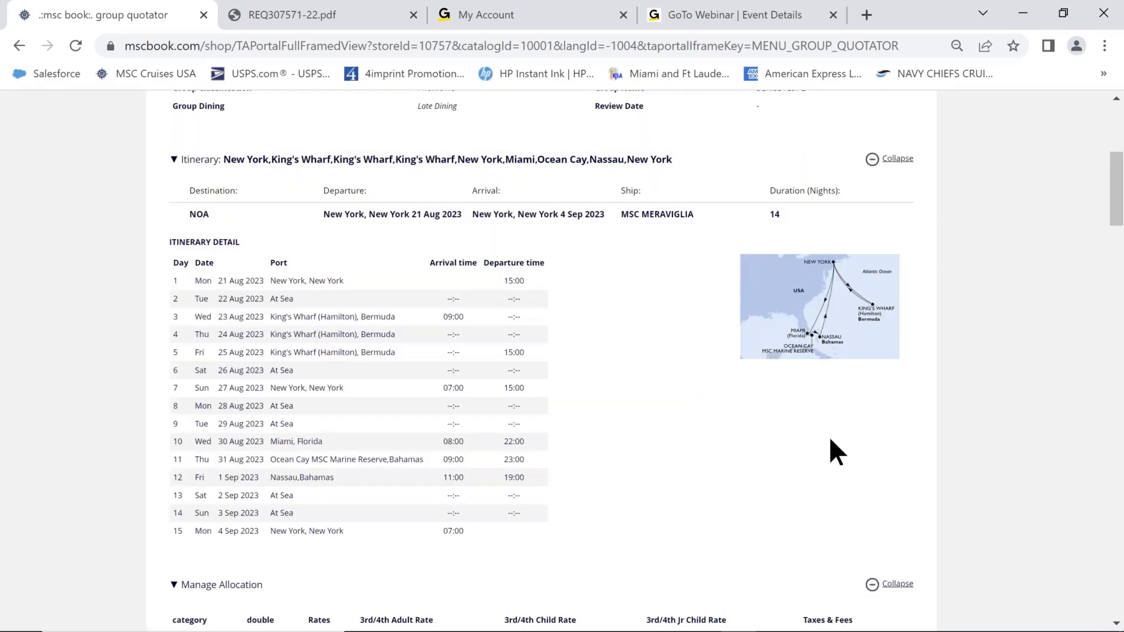
pyautogui.scroll(-8, 830, 442)
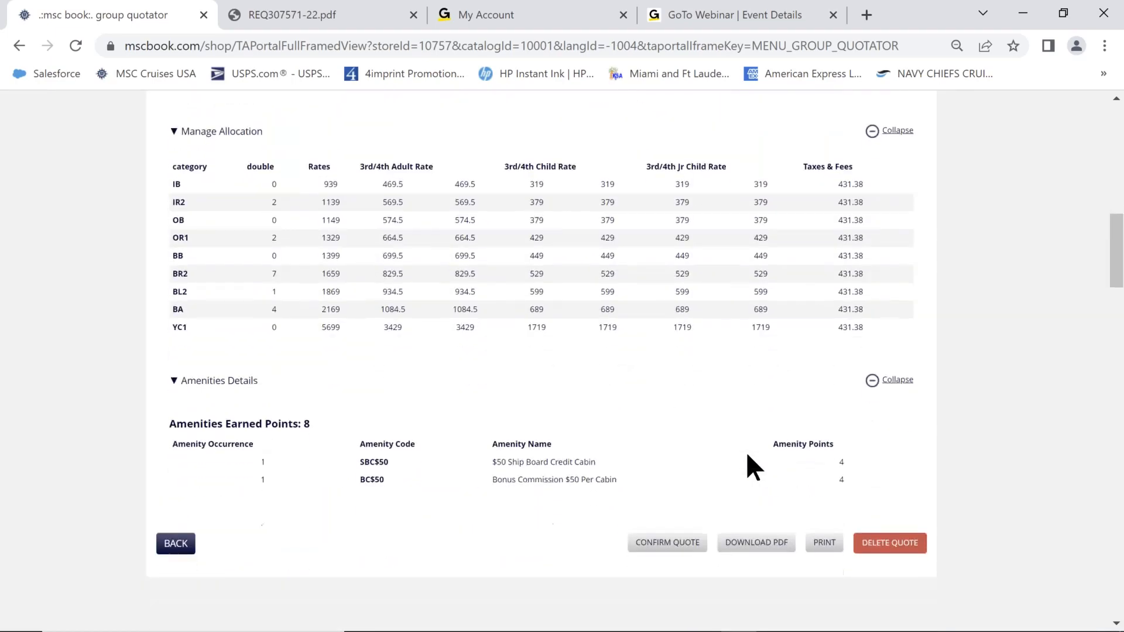
pyautogui.scroll(-1, 747, 455)
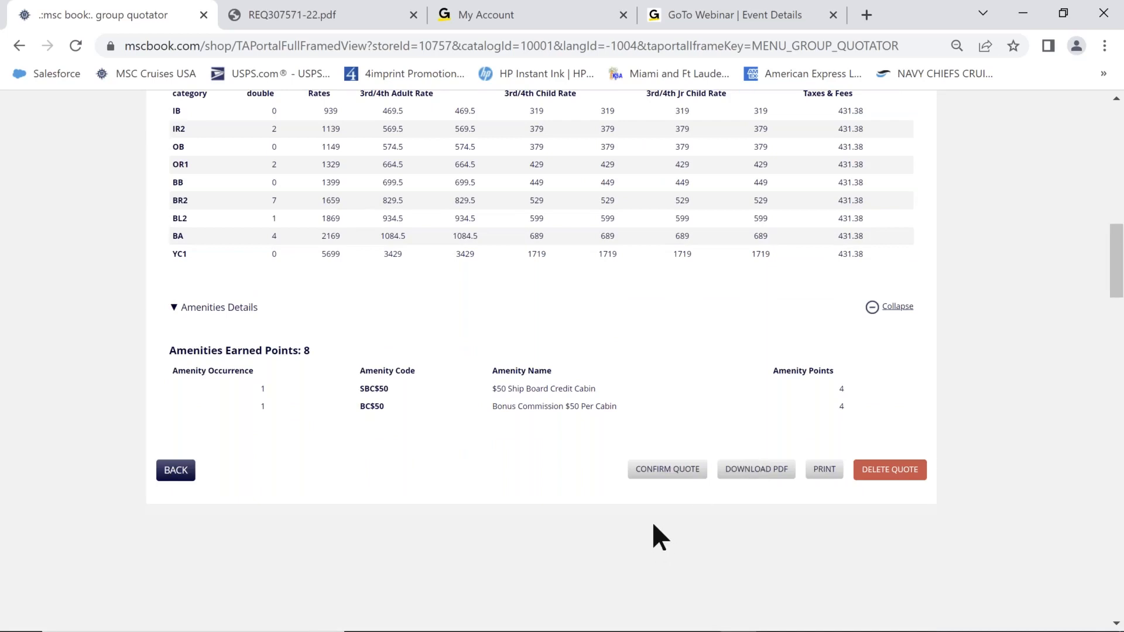
pyautogui.scroll(12, 152, 402)
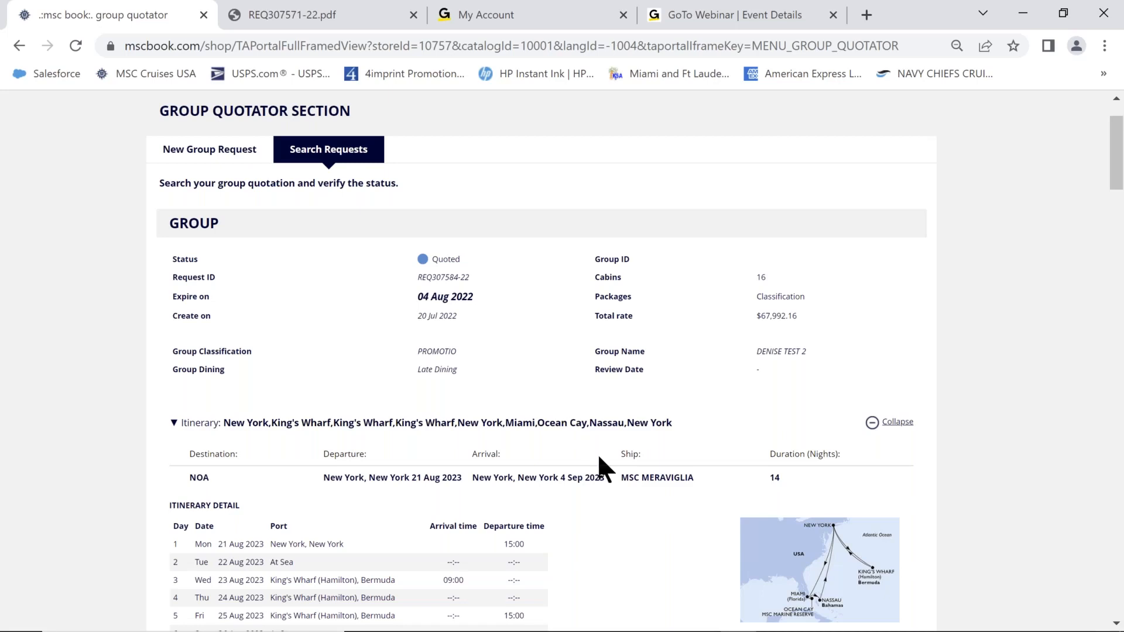
pyautogui.scroll(-3, 600, 458)
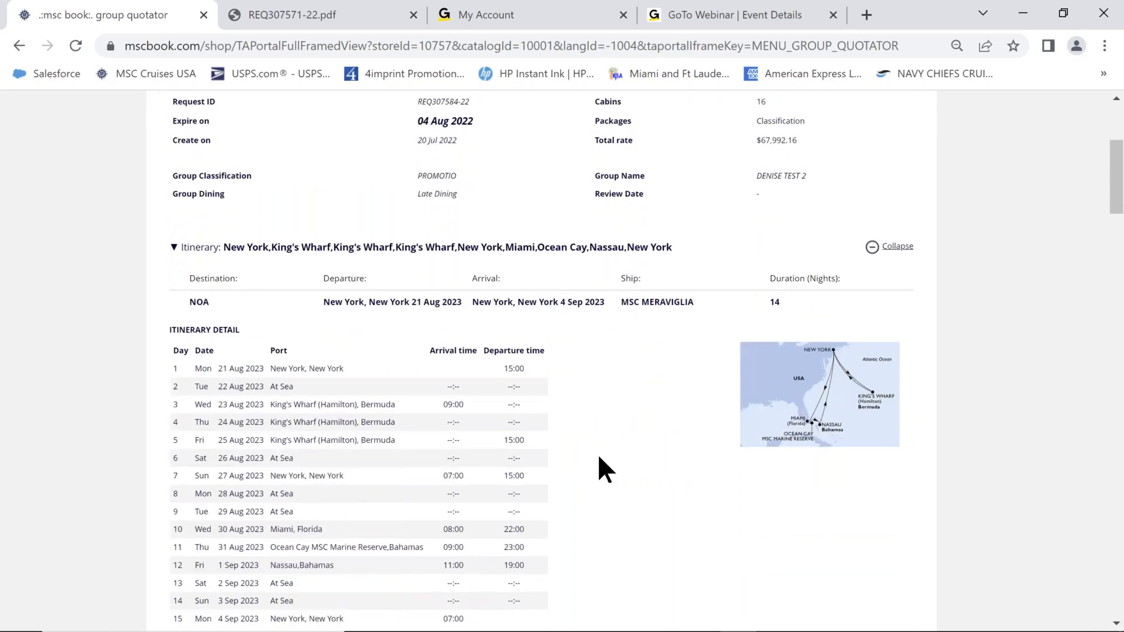
pyautogui.scroll(-10, 1018, 479)
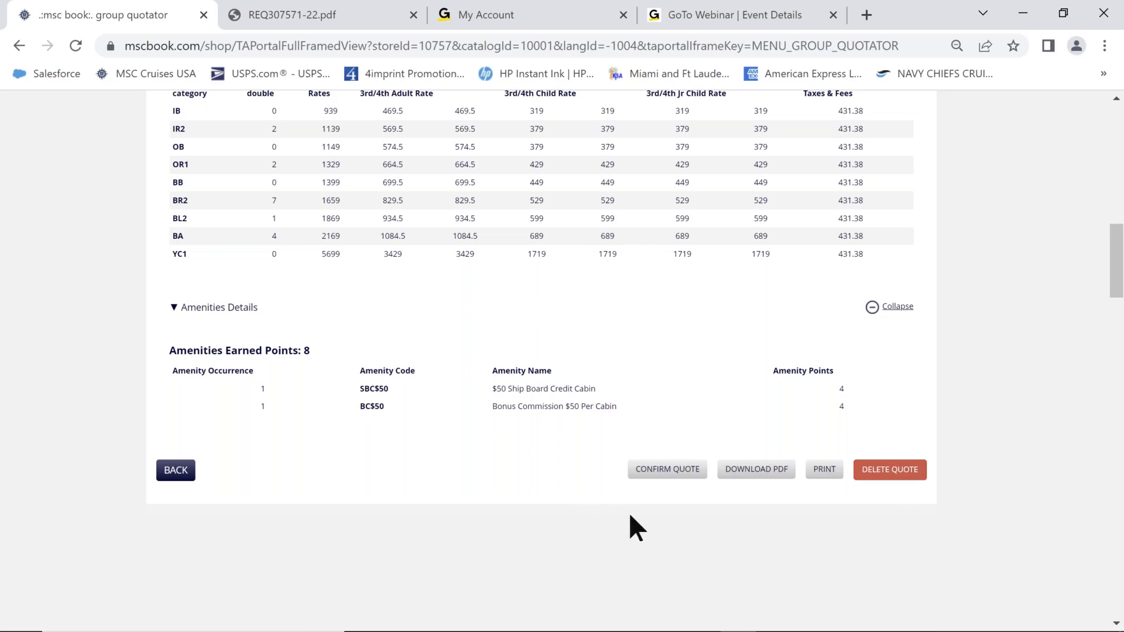
pyautogui.click(680, 471)
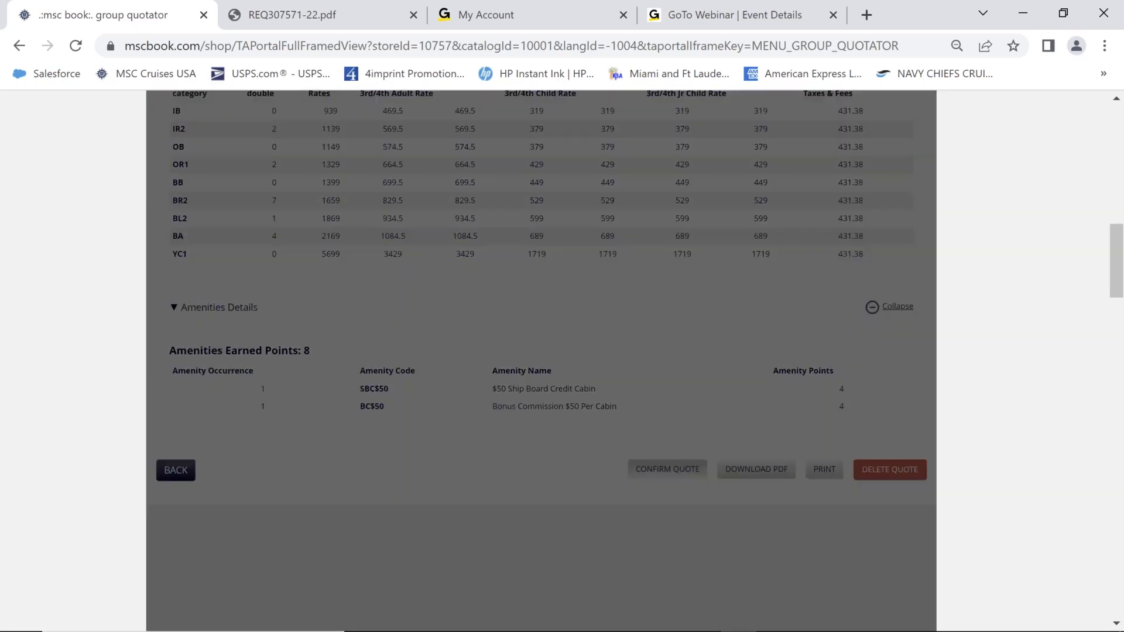
pyautogui.scroll(1, 207, 423)
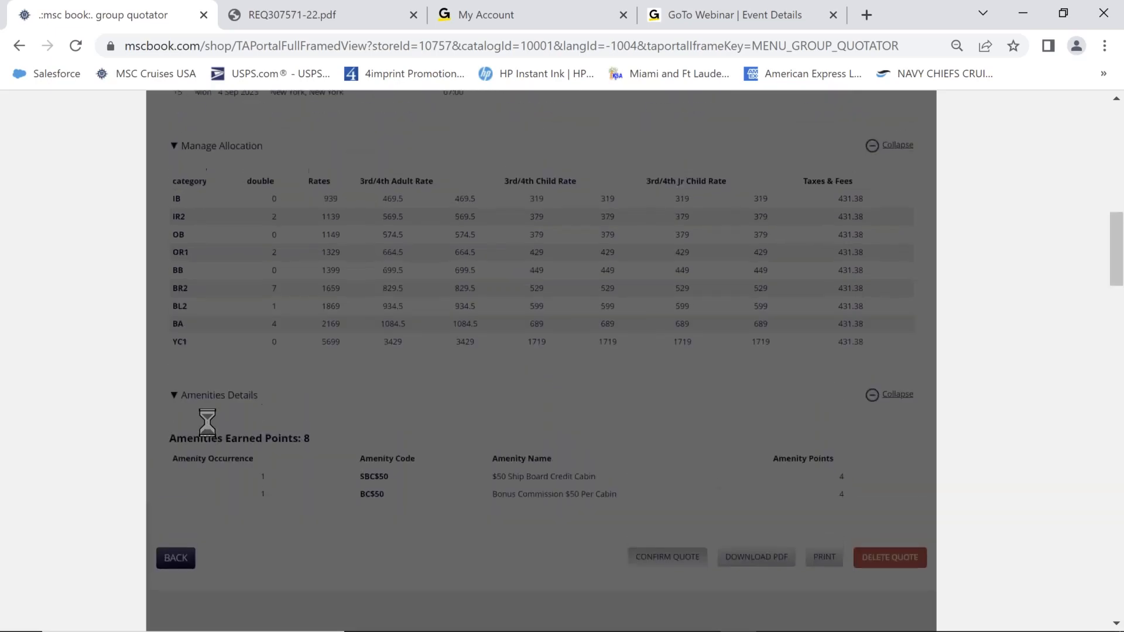
pyautogui.scroll(6, 207, 422)
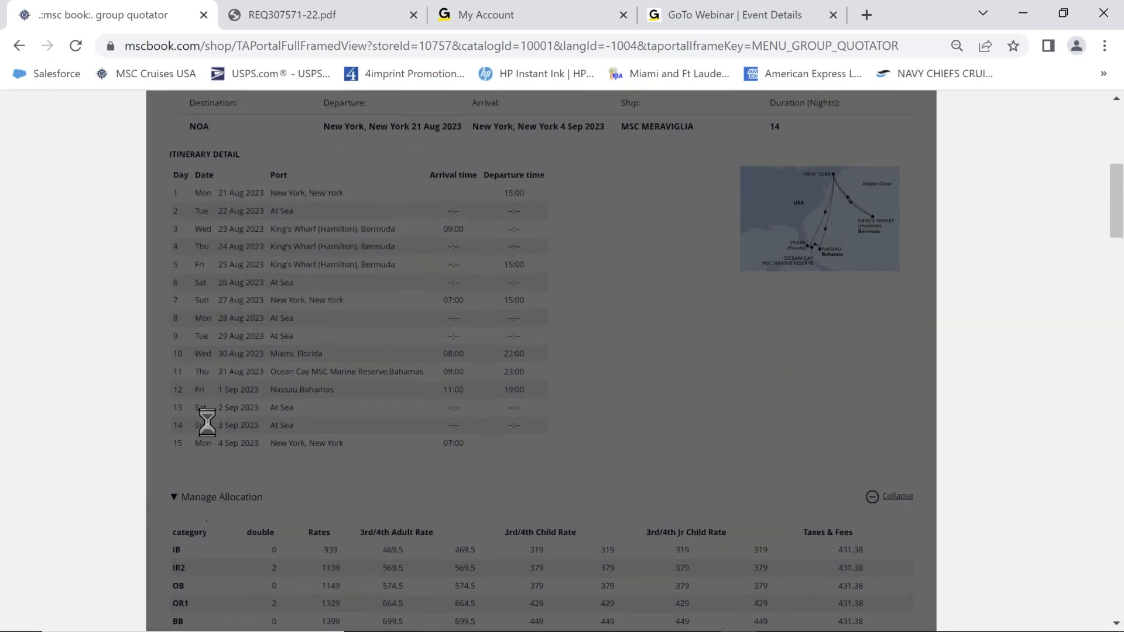
pyautogui.scroll(8, 208, 423)
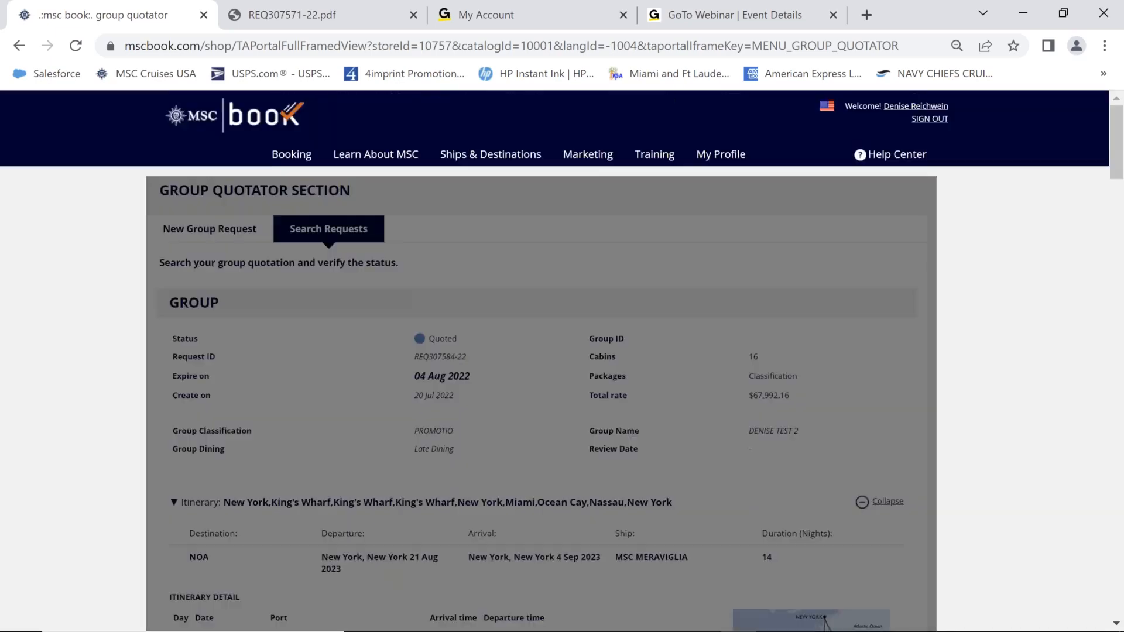
pyautogui.scroll(-6, 541, 361)
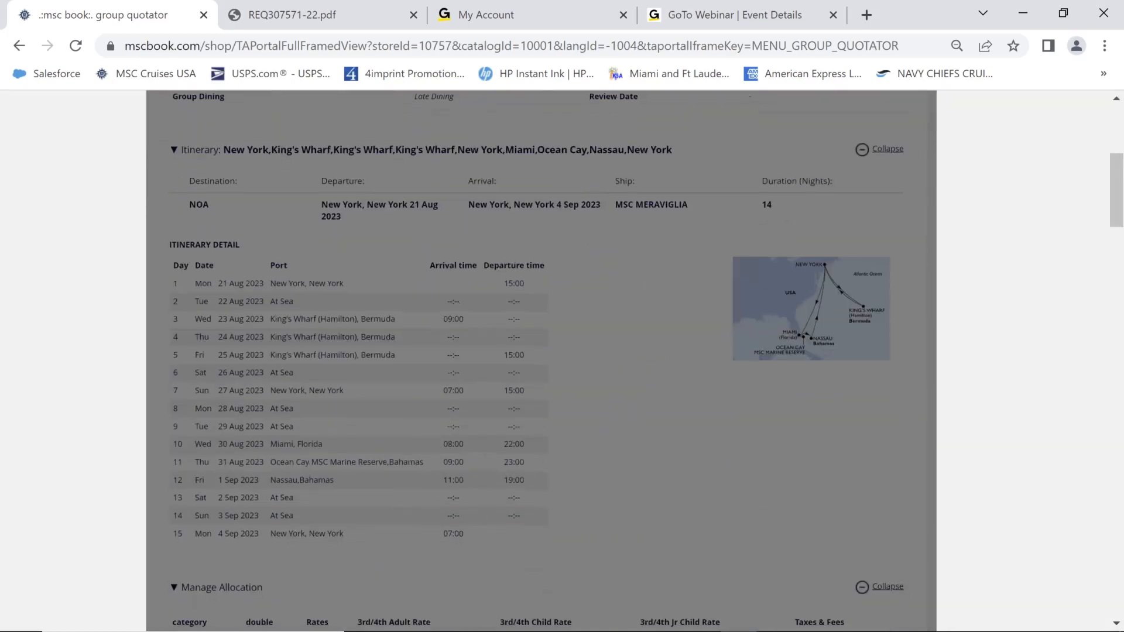
pyautogui.scroll(-10, 227, 434)
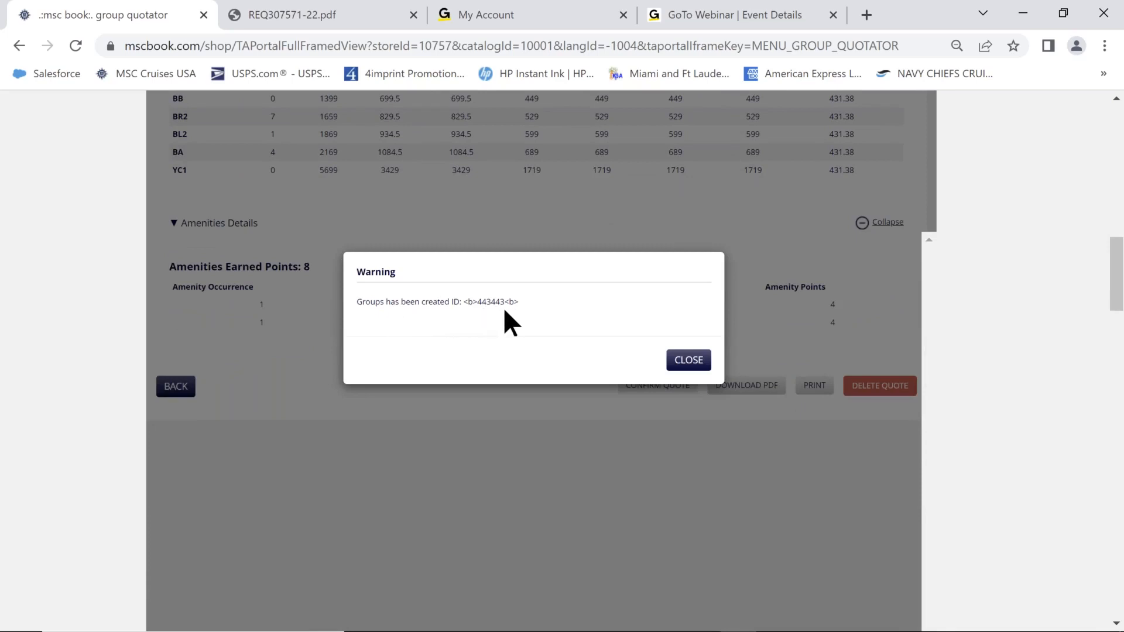
pyautogui.click(690, 365)
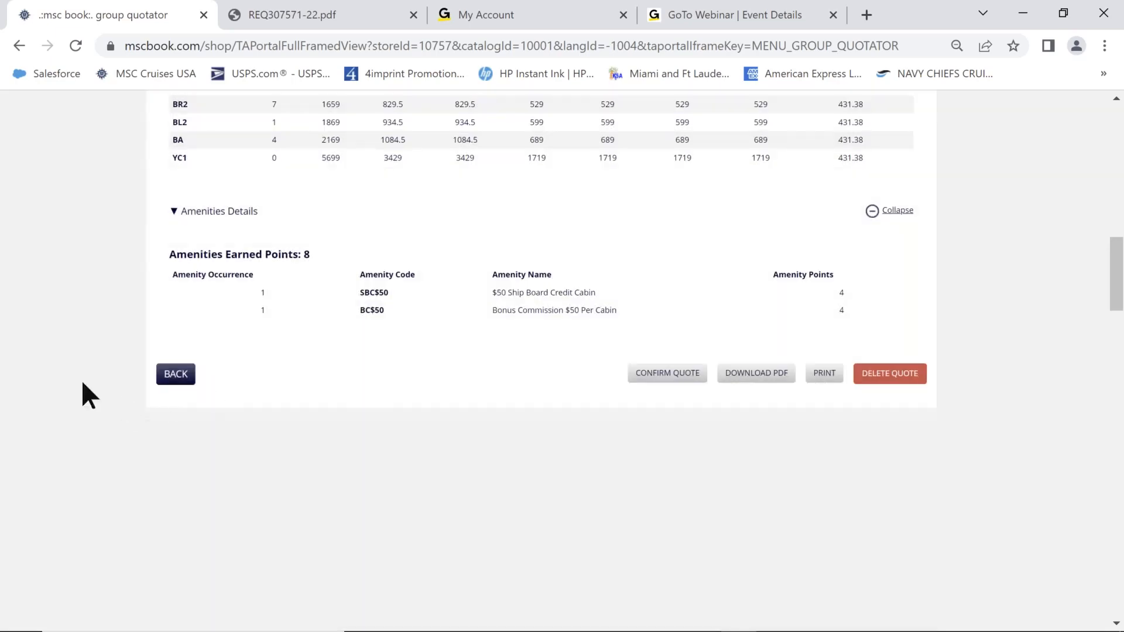
pyautogui.scroll(11, 107, 374)
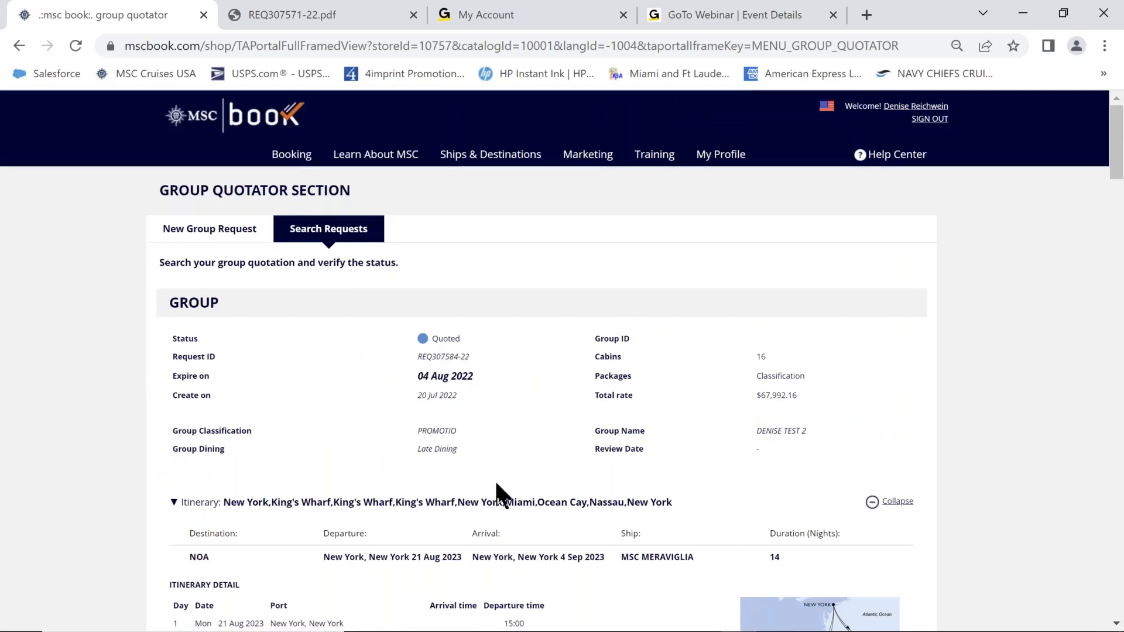
pyautogui.scroll(-11, 1030, 452)
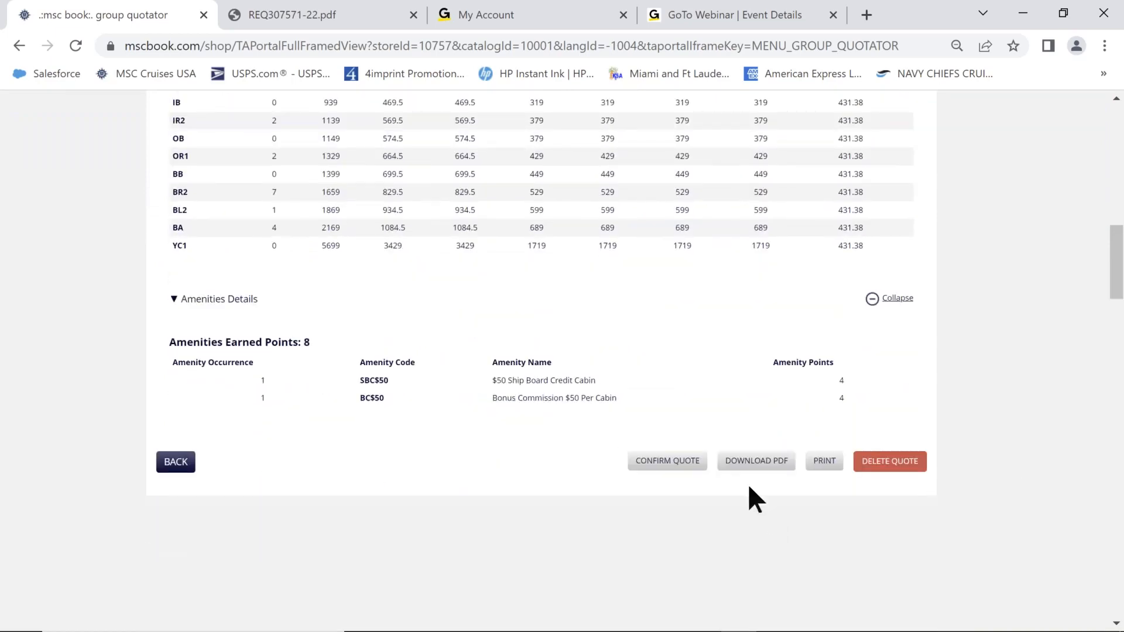
pyautogui.click(741, 468)
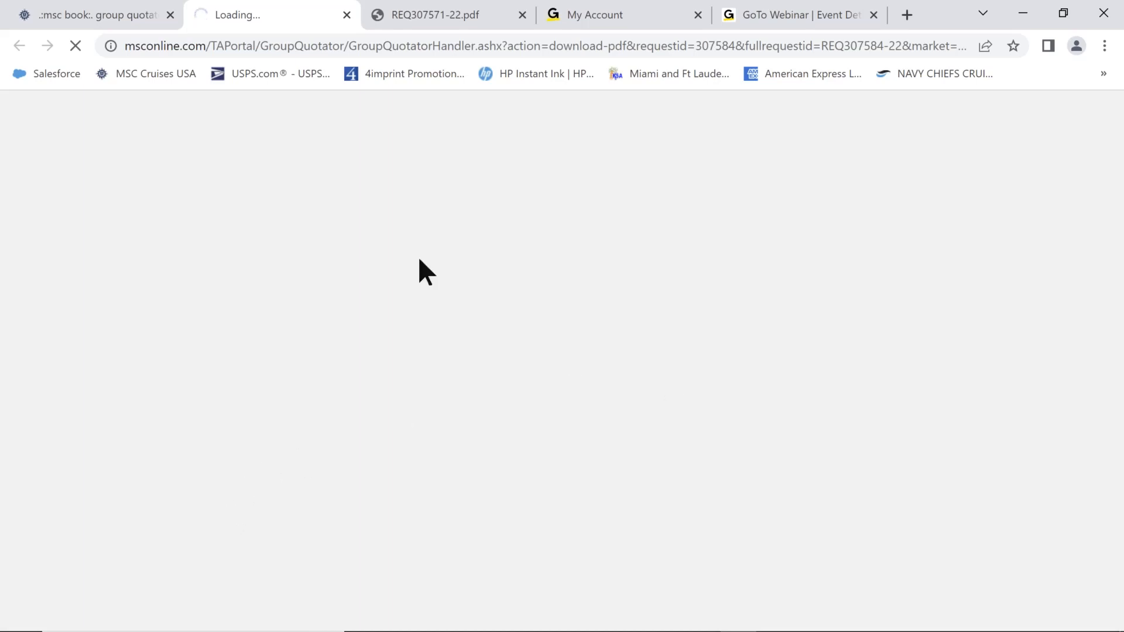
pyautogui.click(433, 15)
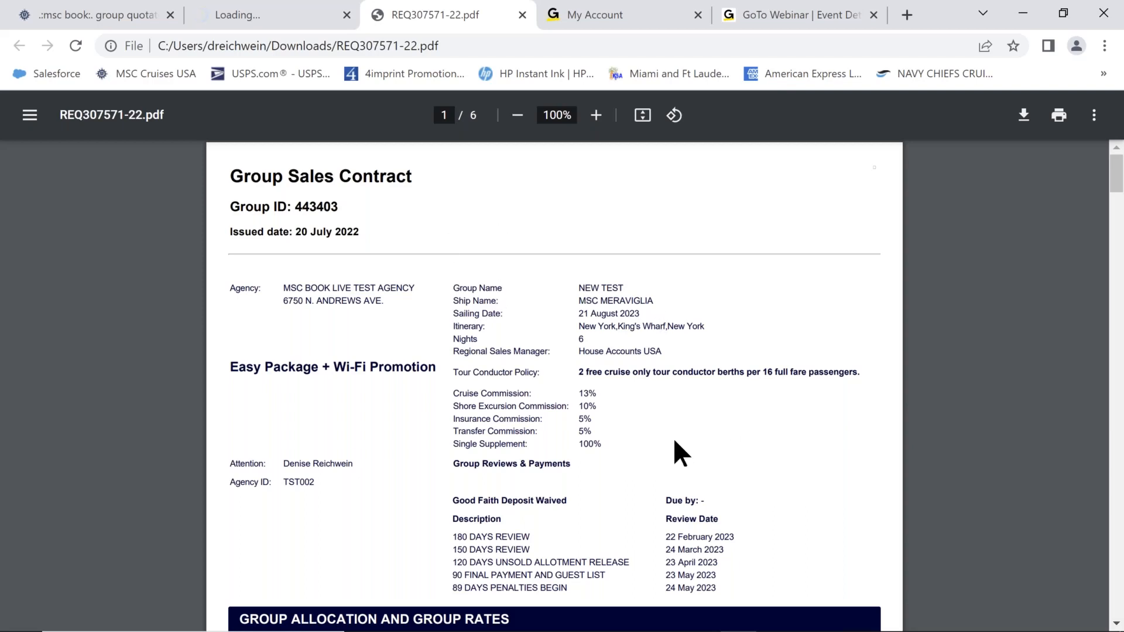
pyautogui.scroll(-3, 761, 433)
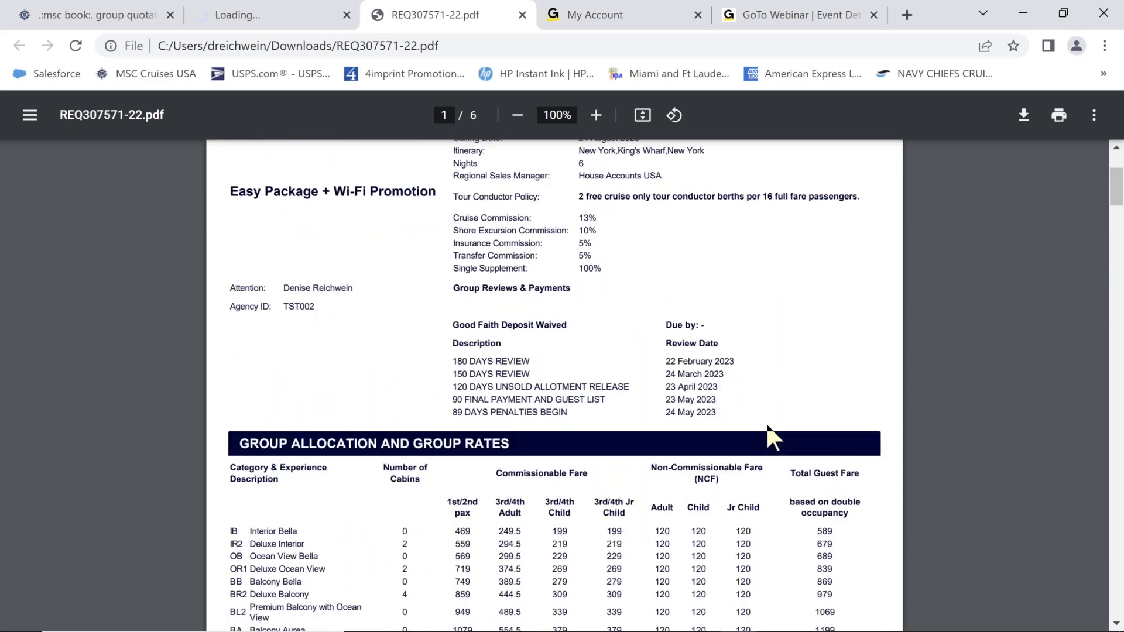
pyautogui.scroll(3, 765, 427)
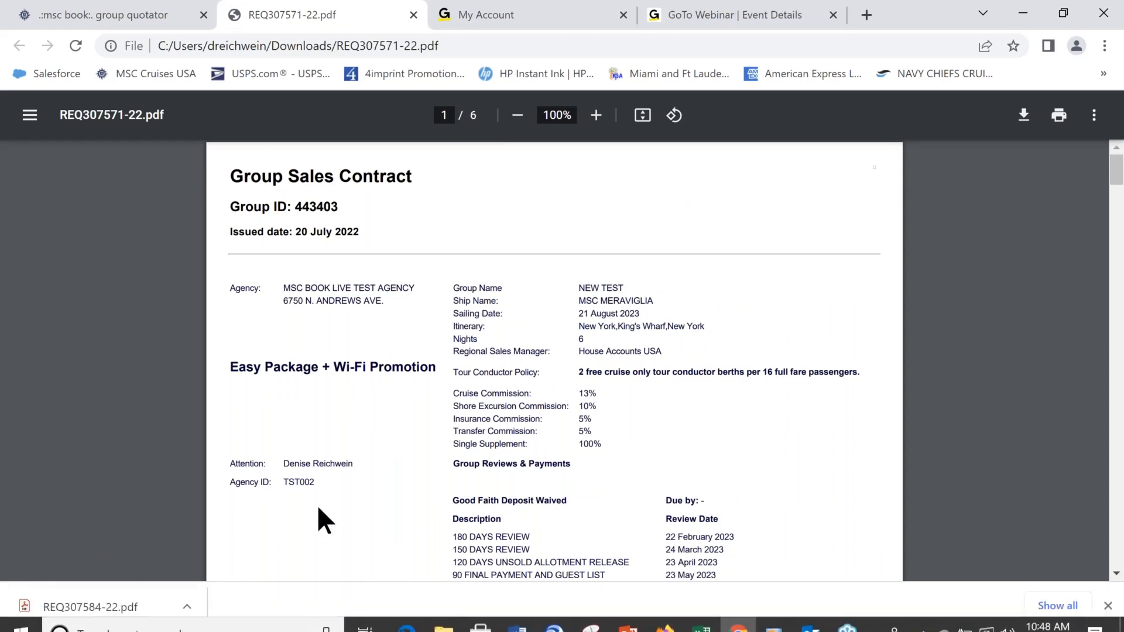
pyautogui.click(188, 606)
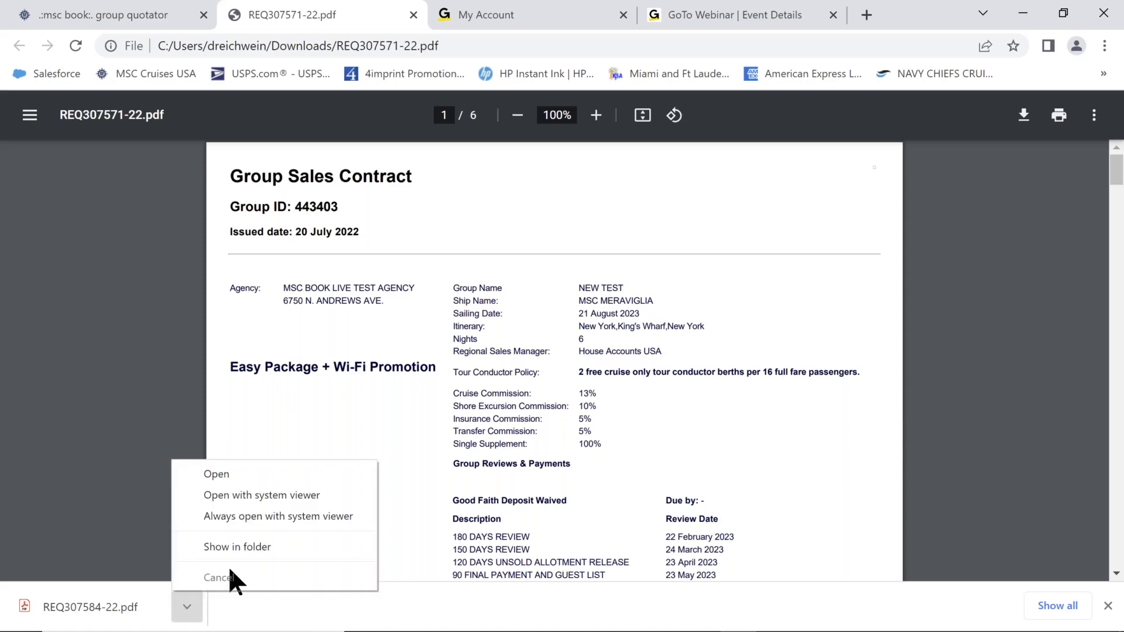
pyautogui.click(227, 473)
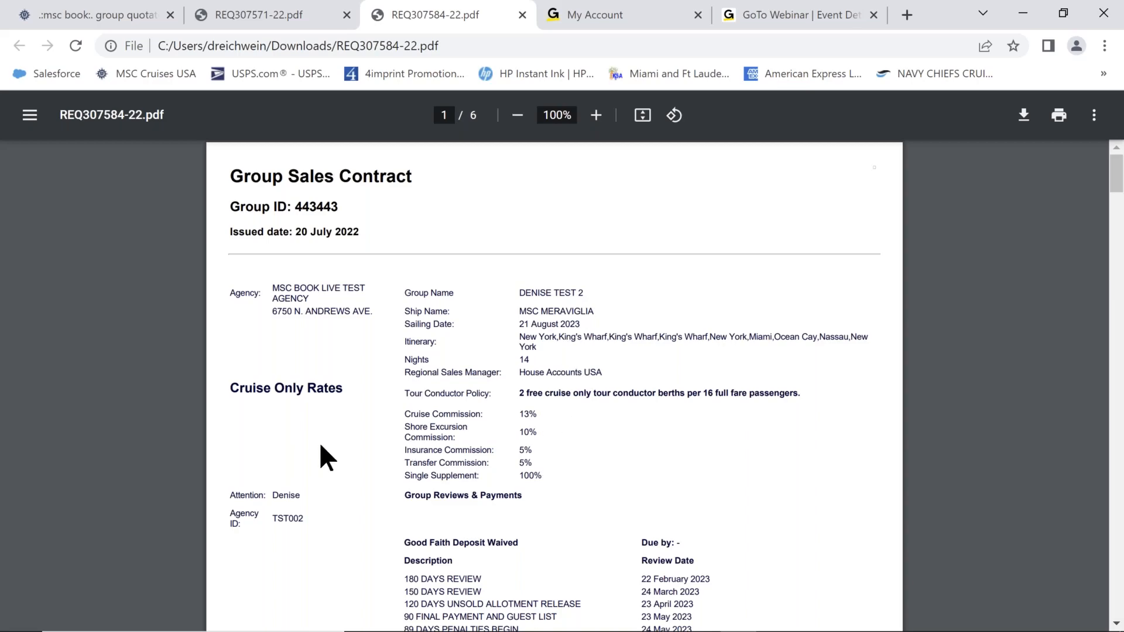
pyautogui.scroll(-3, 321, 446)
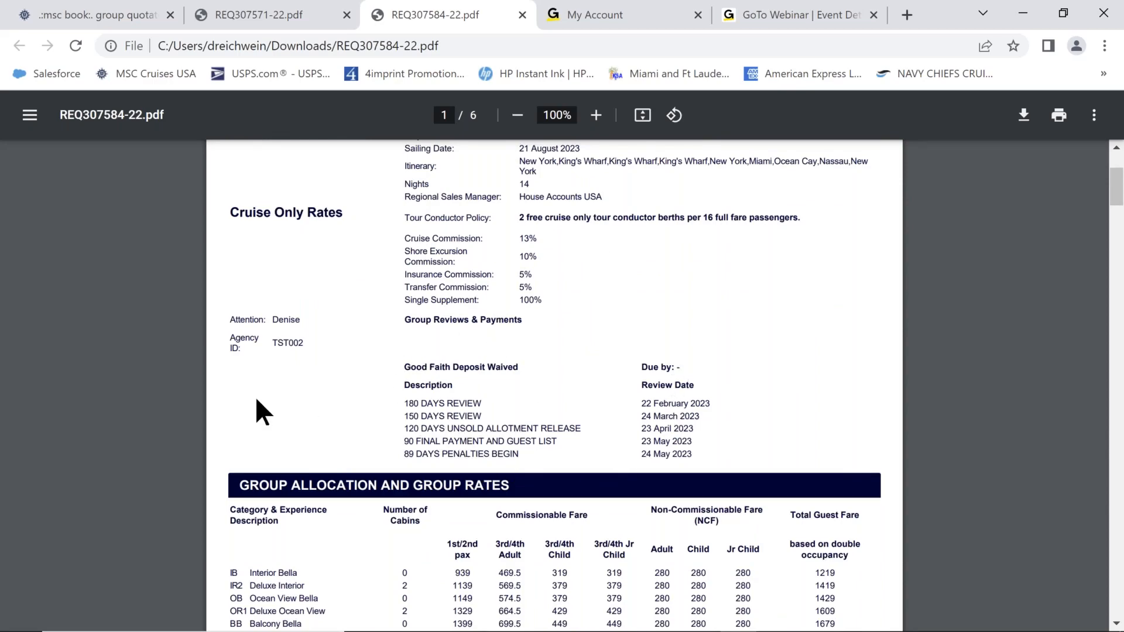
pyautogui.scroll(-1, 259, 410)
pyautogui.scroll(-4, 259, 410)
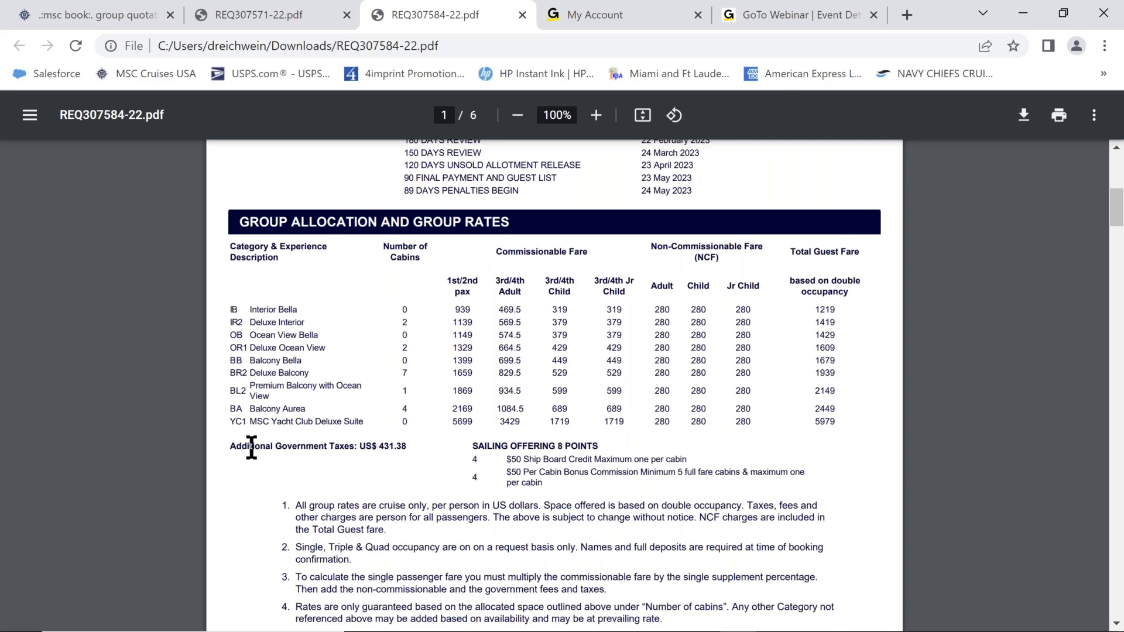
pyautogui.scroll(-2, 251, 448)
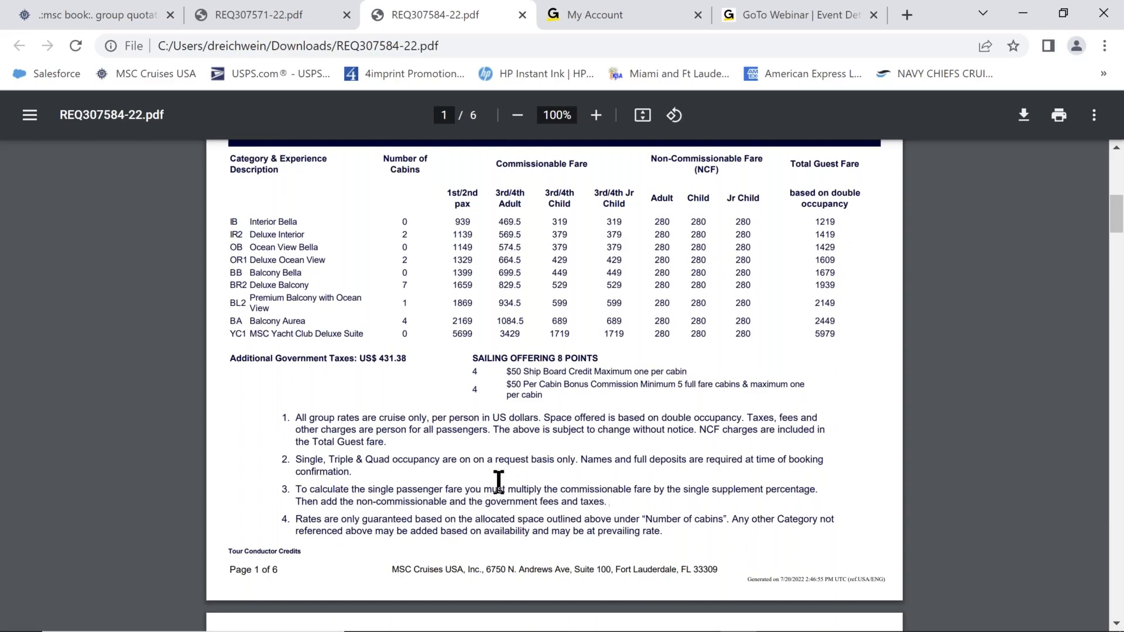
pyautogui.scroll(-7, 363, 427)
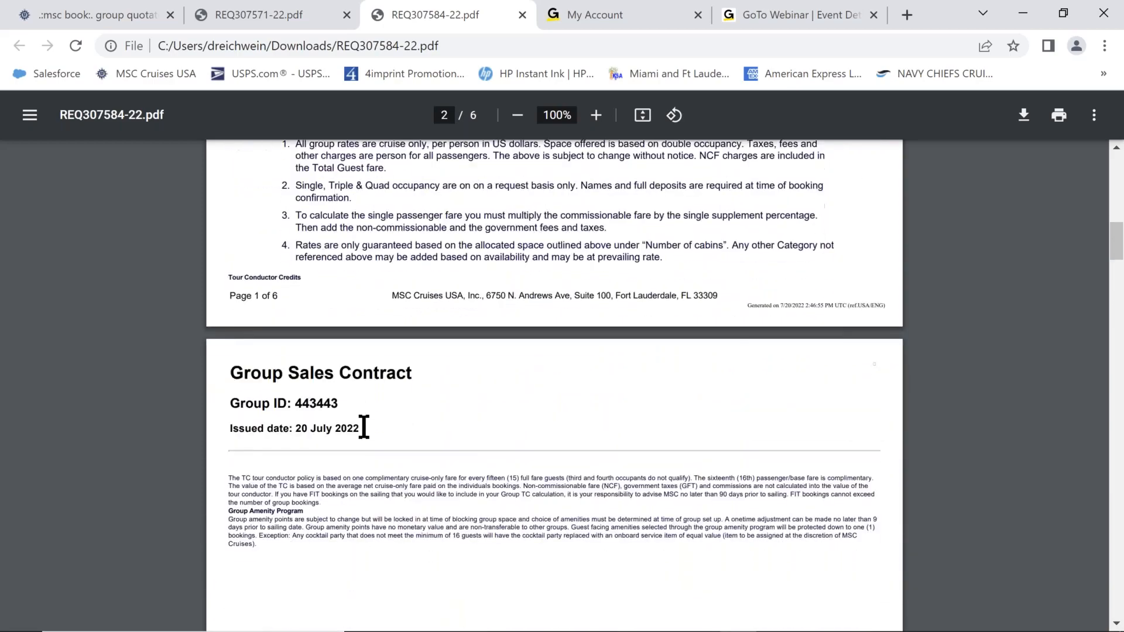
pyautogui.scroll(-4, 363, 426)
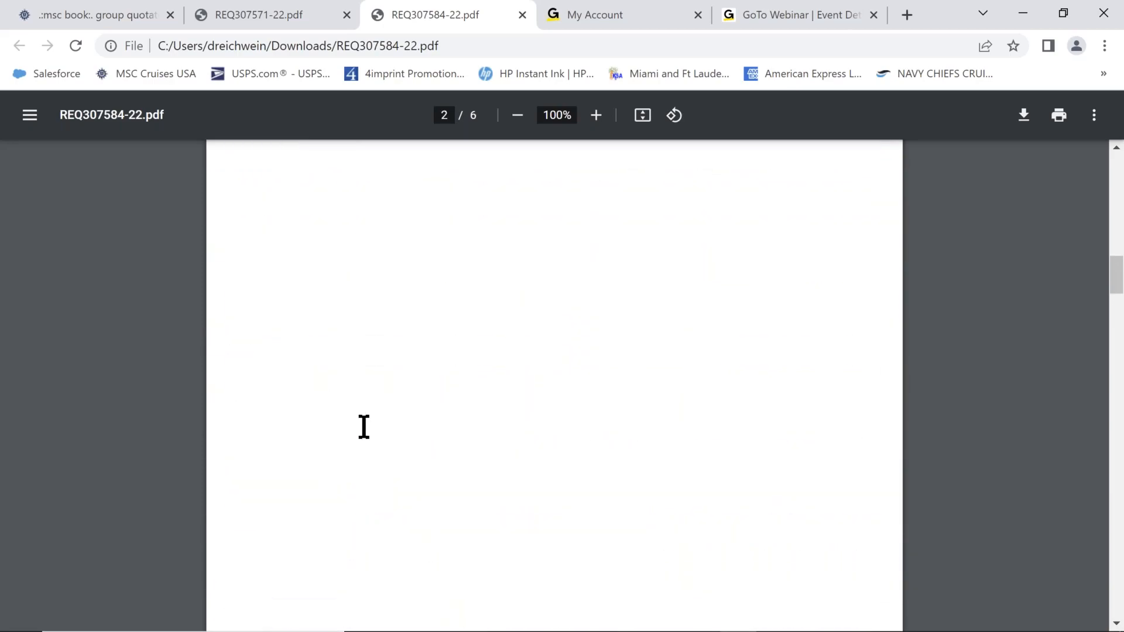
pyautogui.scroll(-7, 364, 426)
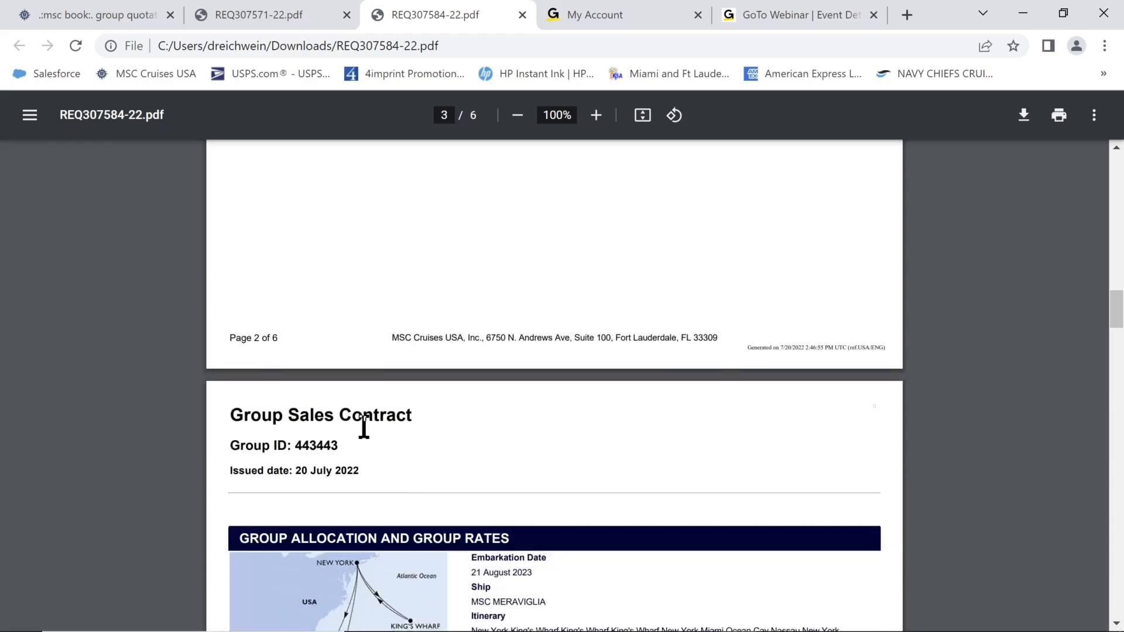
# Scroll through contract pages 4–6 down to the travel insurance terms.
pyautogui.scroll(-5, 363, 426)
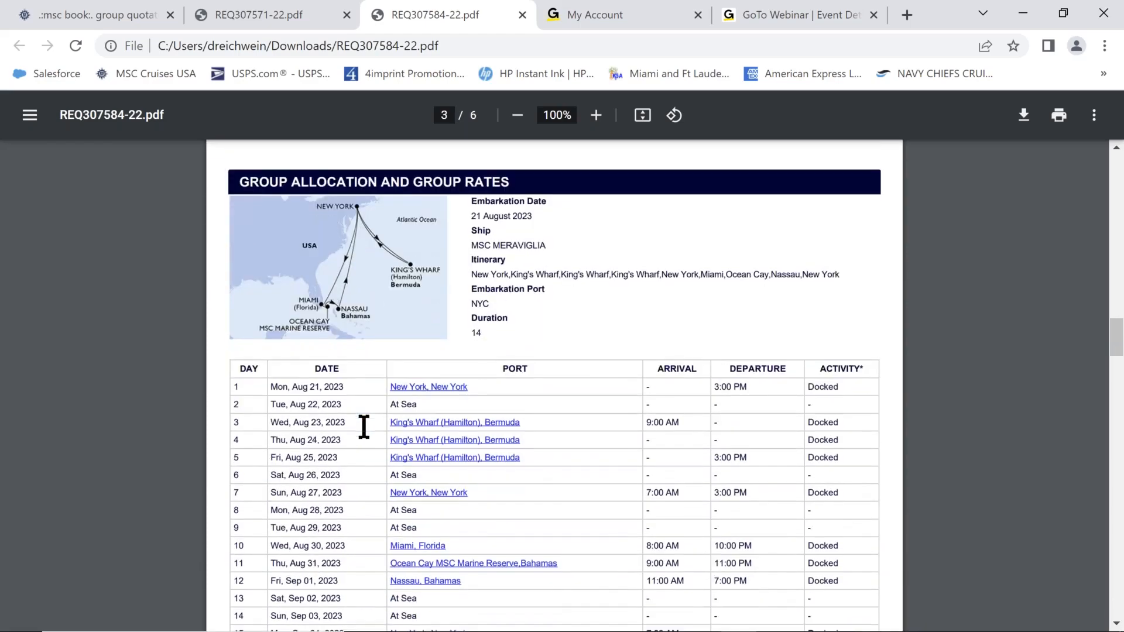
pyautogui.scroll(-10, 363, 427)
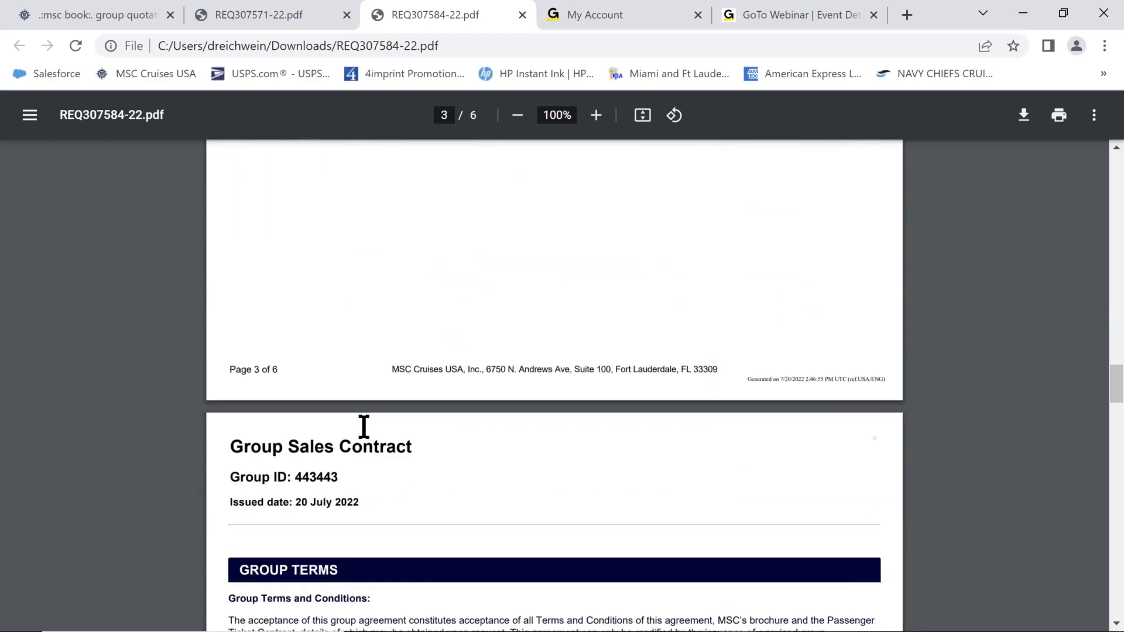
pyautogui.scroll(-5, 364, 426)
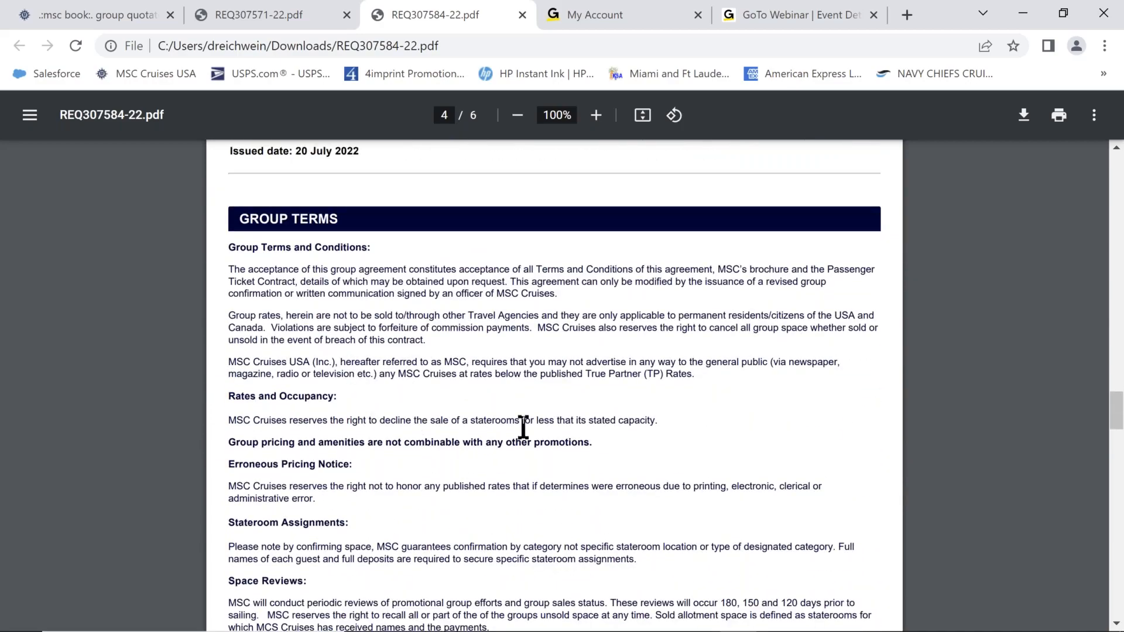
pyautogui.scroll(-4, 627, 414)
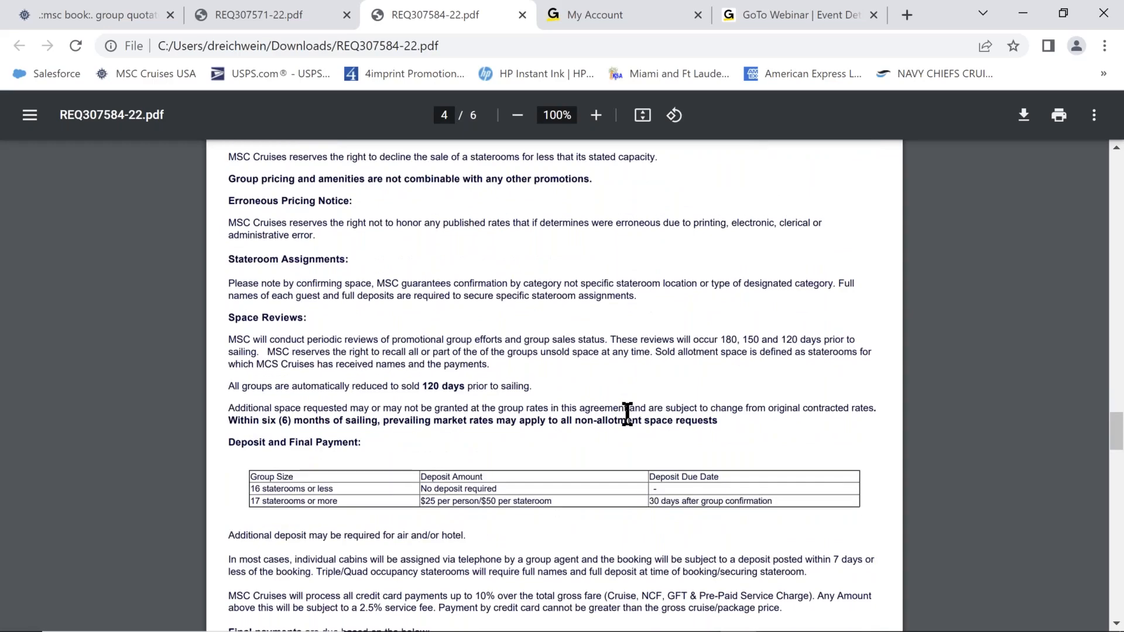
pyautogui.scroll(-3, 627, 413)
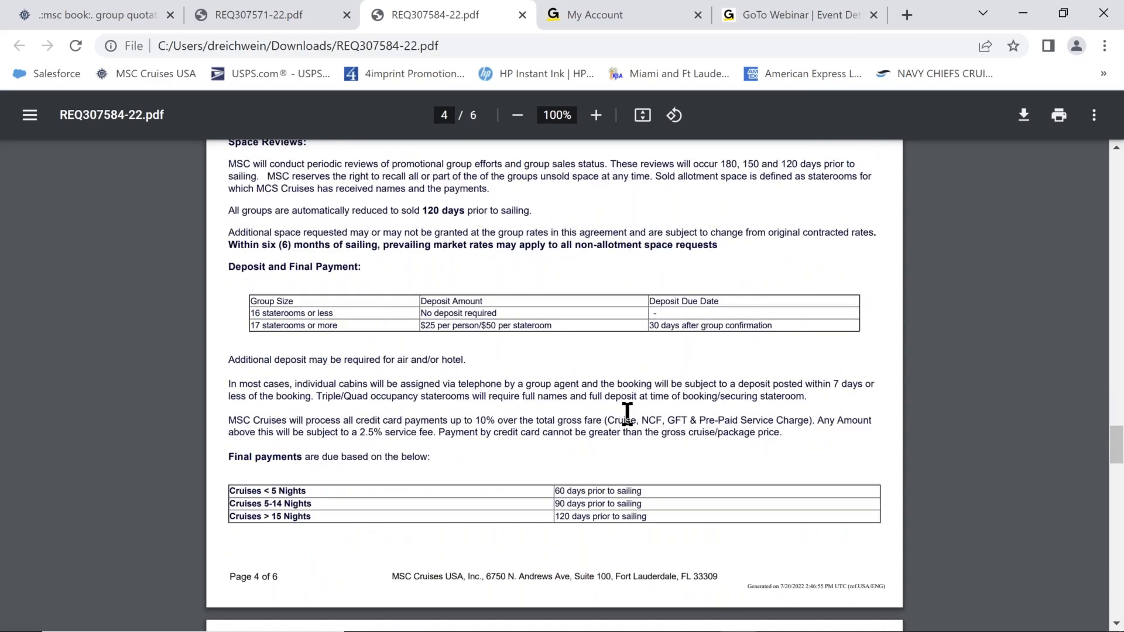
pyautogui.scroll(-5, 627, 413)
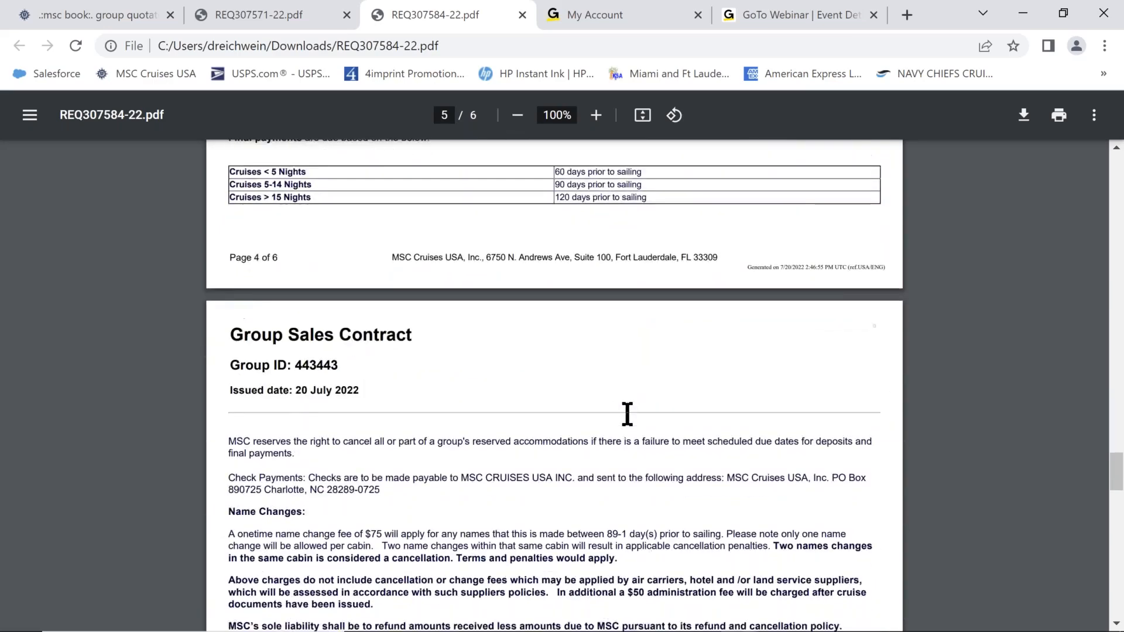
pyautogui.scroll(-5, 627, 413)
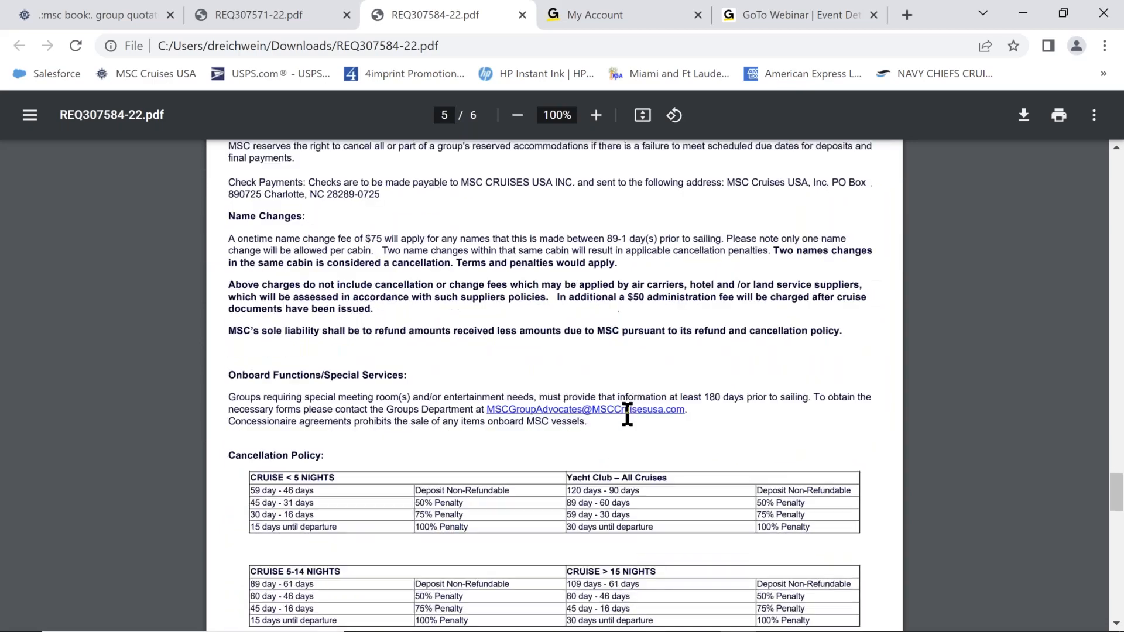
pyautogui.scroll(-3, 626, 414)
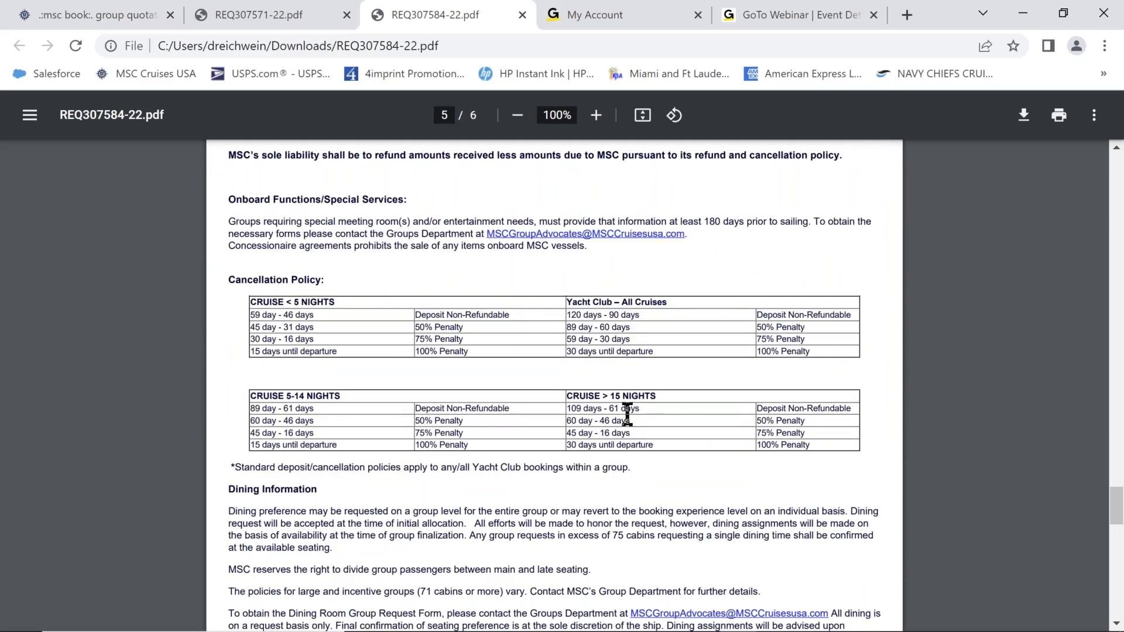
pyautogui.scroll(-3, 806, 433)
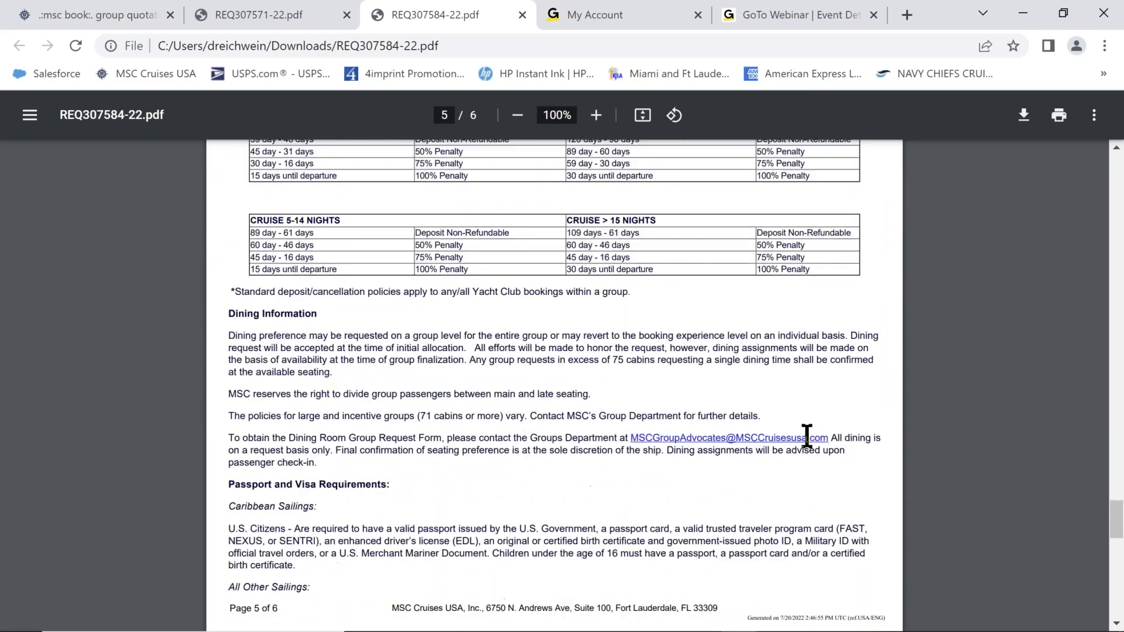
pyautogui.scroll(-2, 807, 436)
pyautogui.scroll(-2, 807, 436)
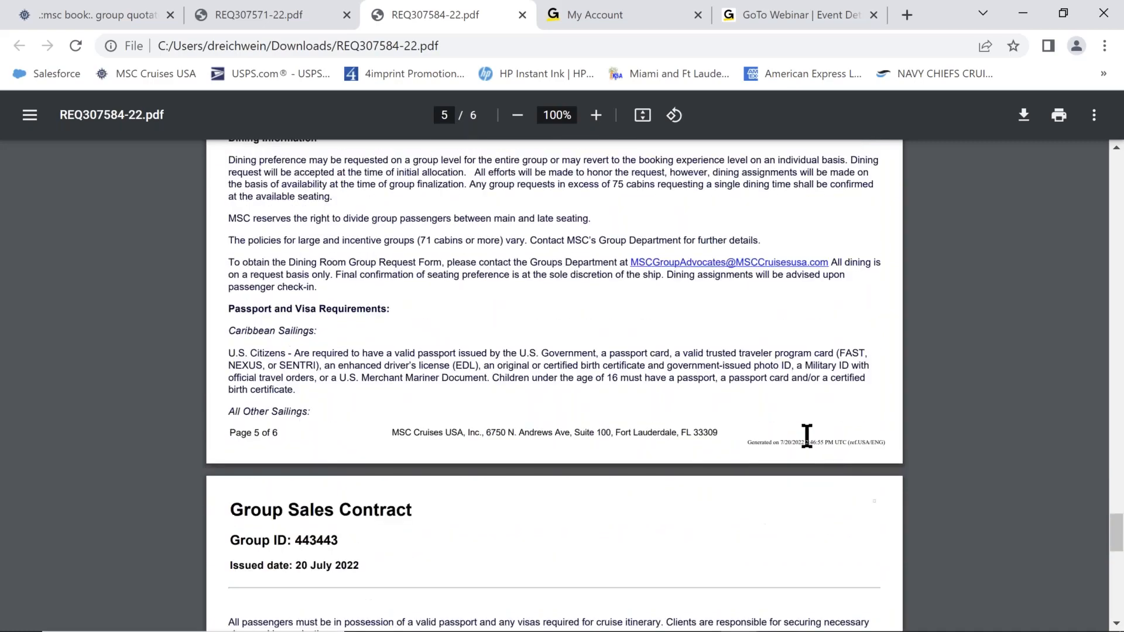
pyautogui.scroll(-4, 806, 435)
pyautogui.scroll(-3, 807, 435)
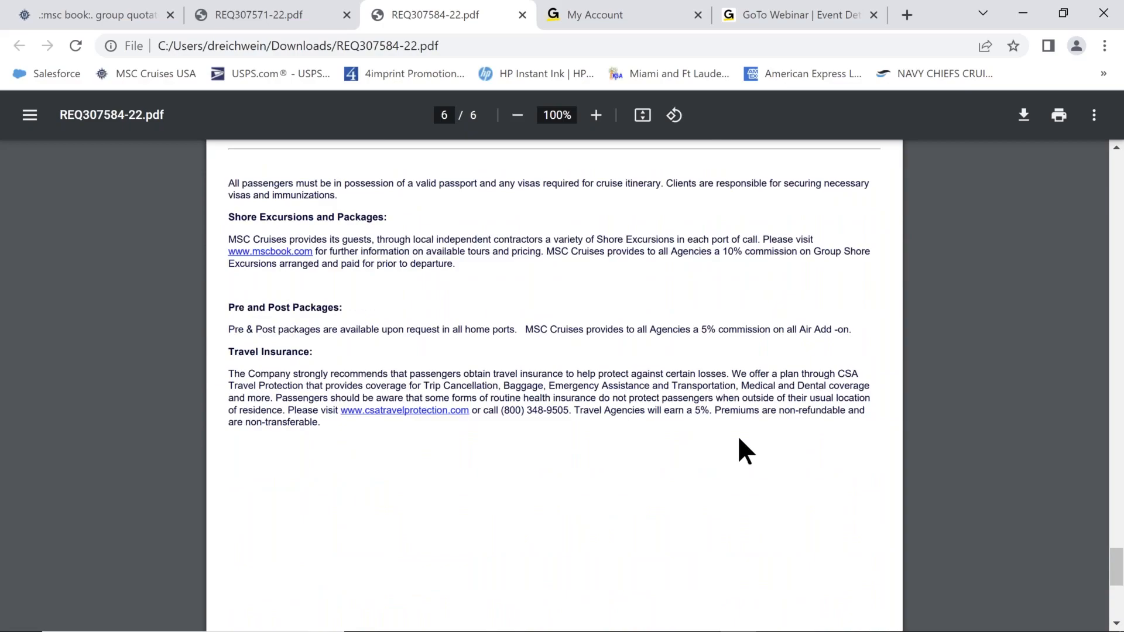
# Scroll back up to page 1 showing group DENISE TEST 2.
pyautogui.scroll(10, 738, 434)
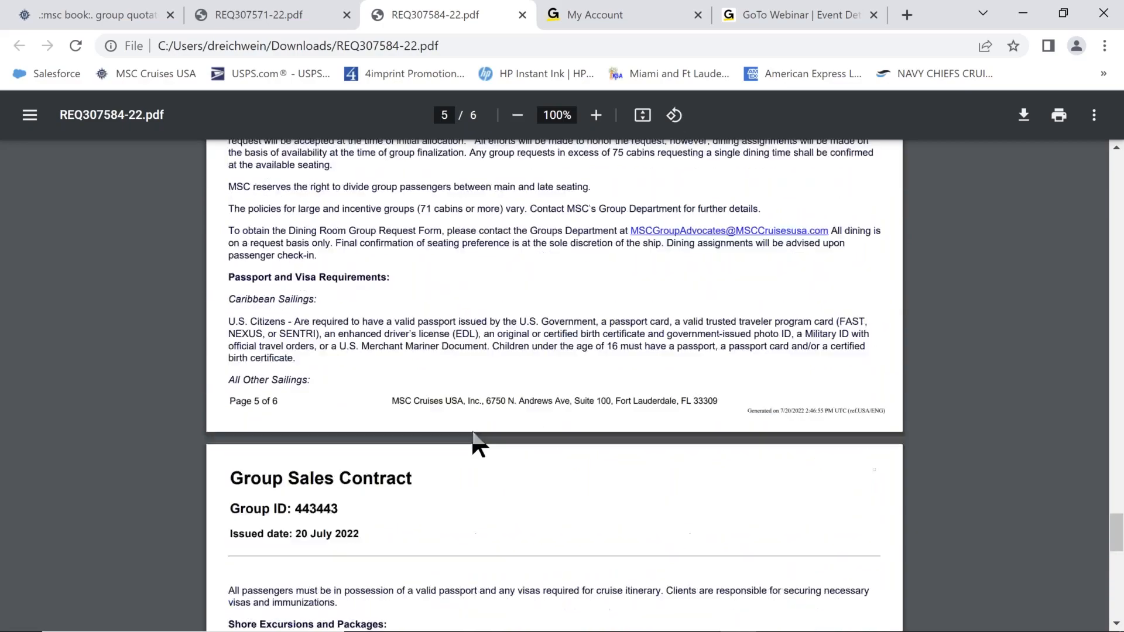
pyautogui.scroll(15, 377, 423)
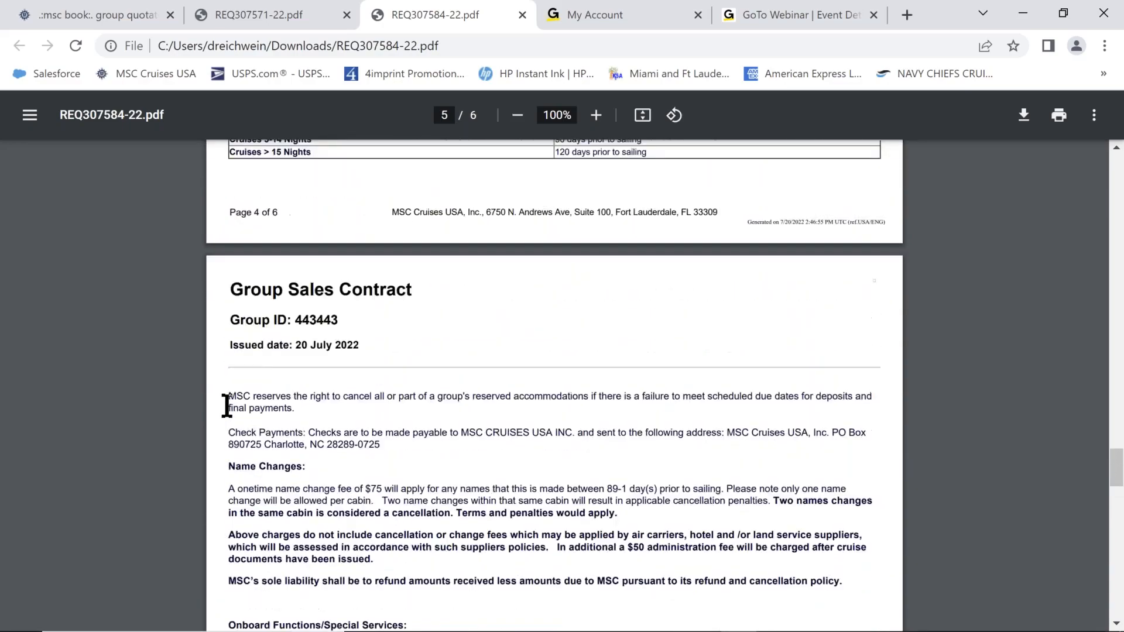
pyautogui.scroll(20, 226, 405)
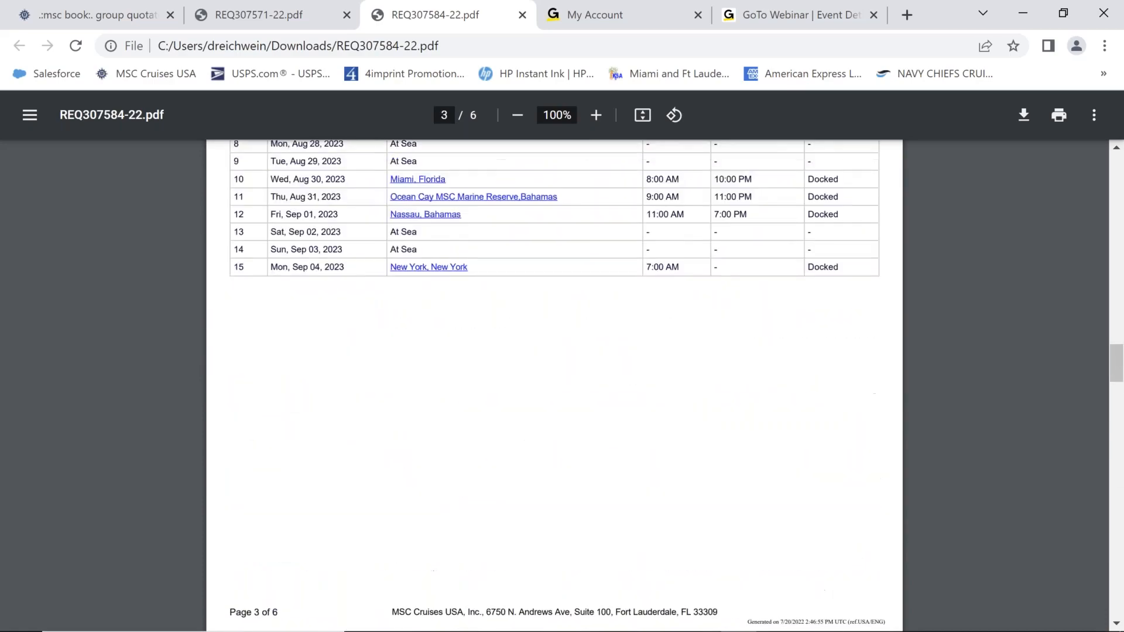
pyautogui.scroll(20, 555, 386)
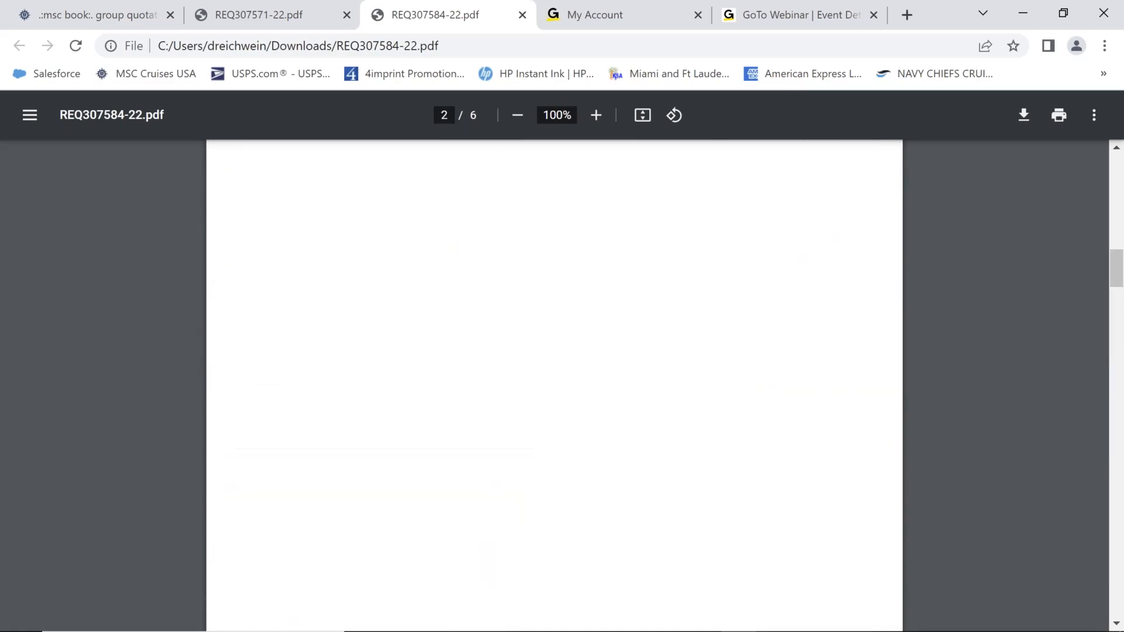
pyautogui.scroll(17, 555, 386)
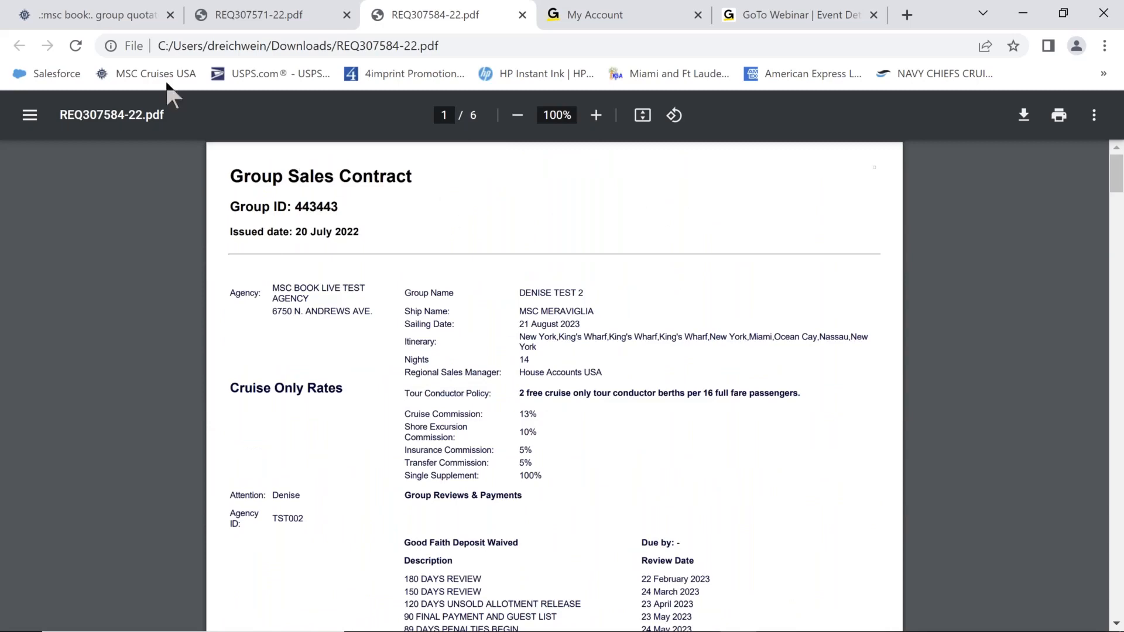
# From the MSC Book home page, use Booking > Group Booking and open the DENISE TEST 2 row.
pyautogui.click(145, 25)
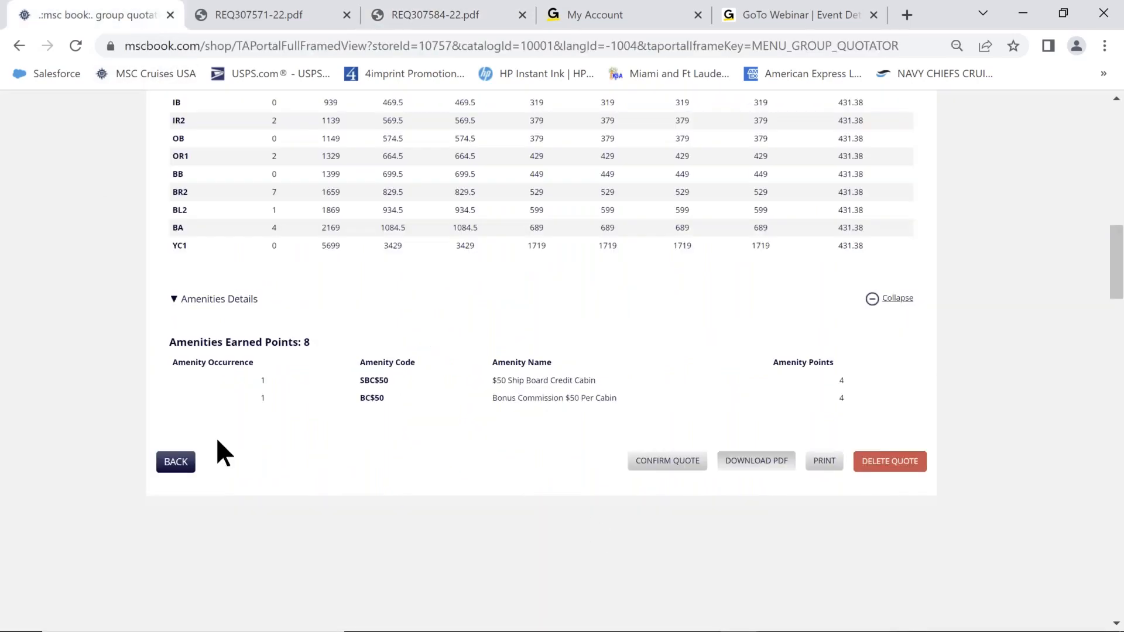
pyautogui.scroll(15, 995, 420)
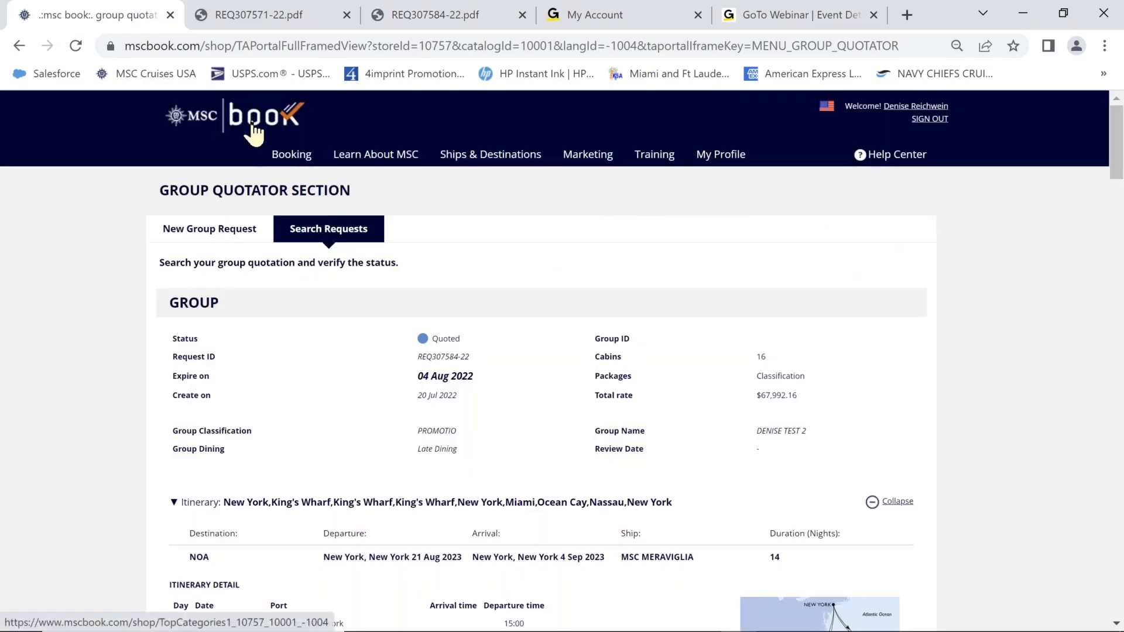
pyautogui.click(252, 125)
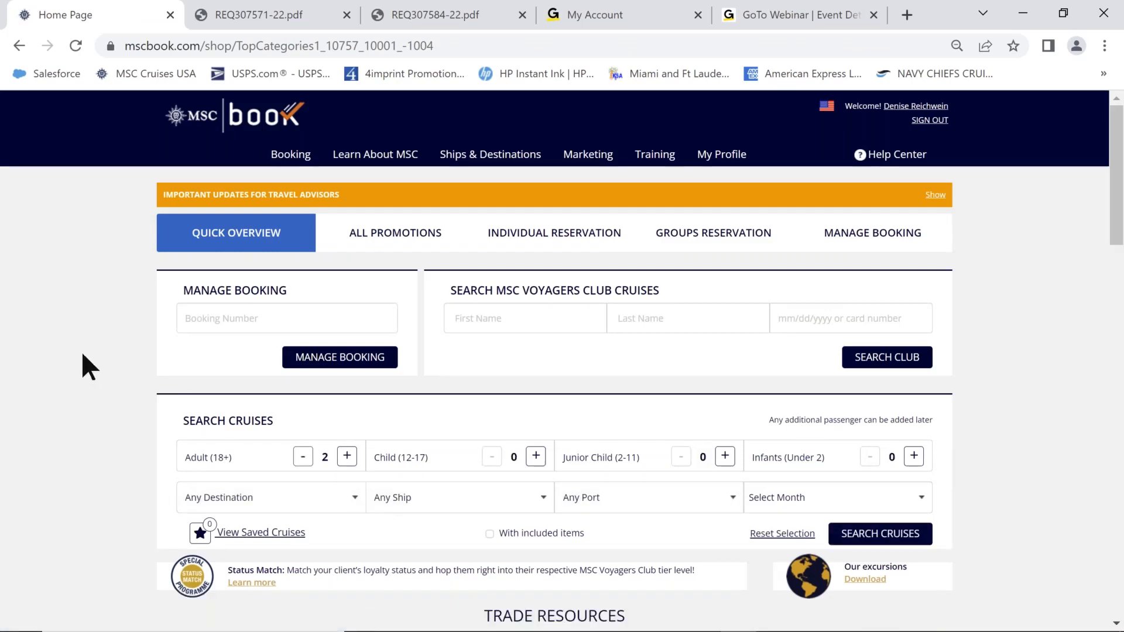
pyautogui.moveTo(296, 162)
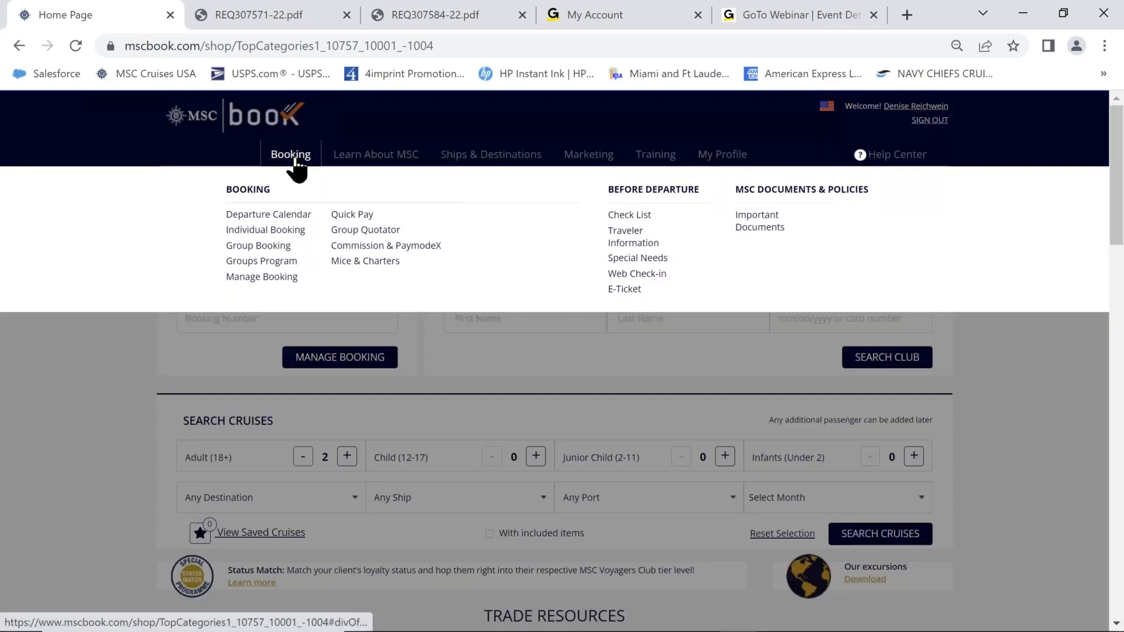
pyautogui.click(267, 245)
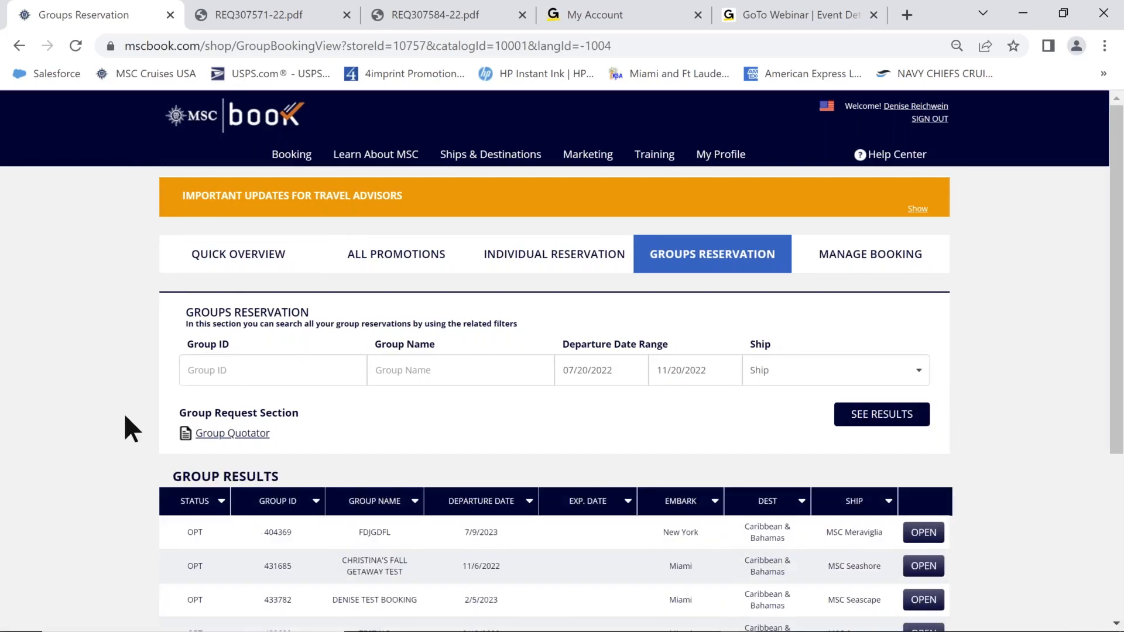
pyautogui.scroll(-3, 1003, 474)
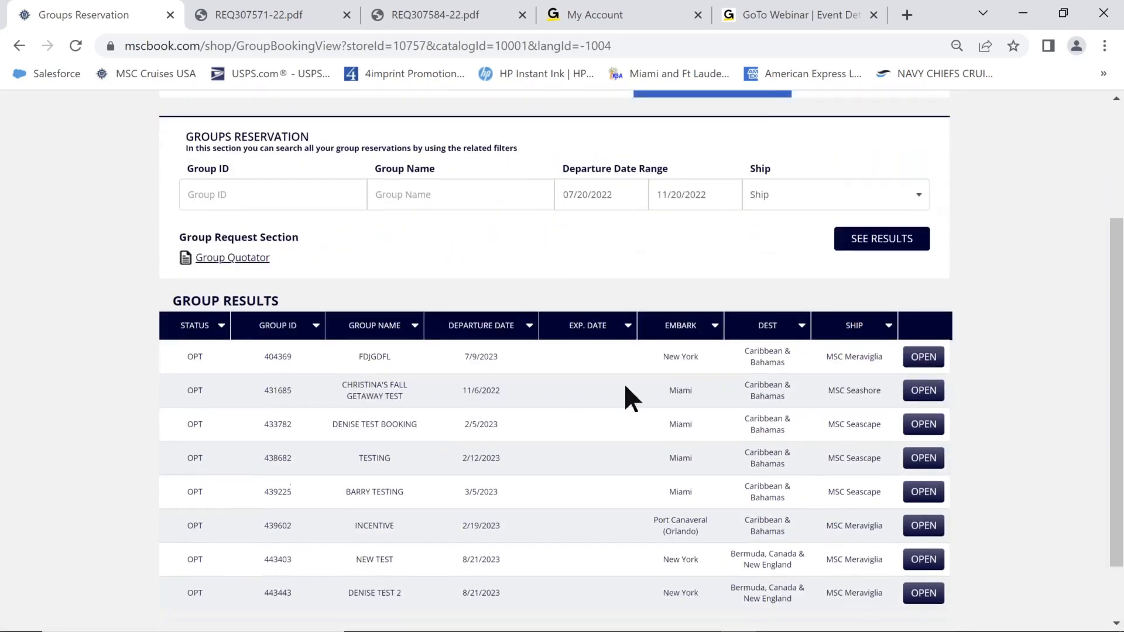
pyautogui.scroll(-2, 999, 417)
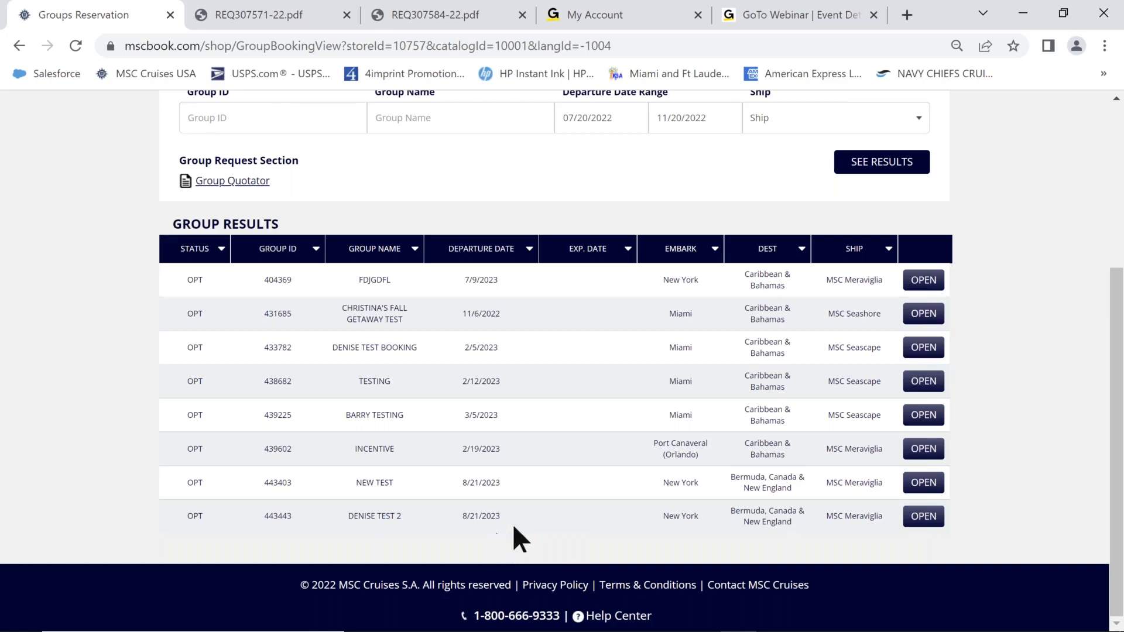
pyautogui.click(920, 521)
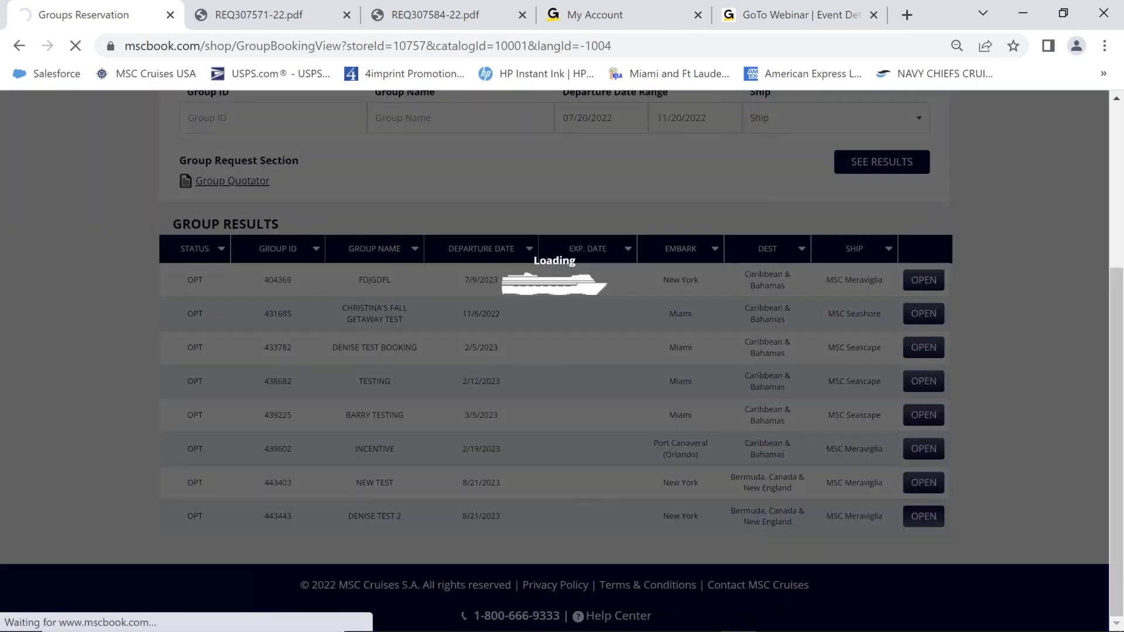